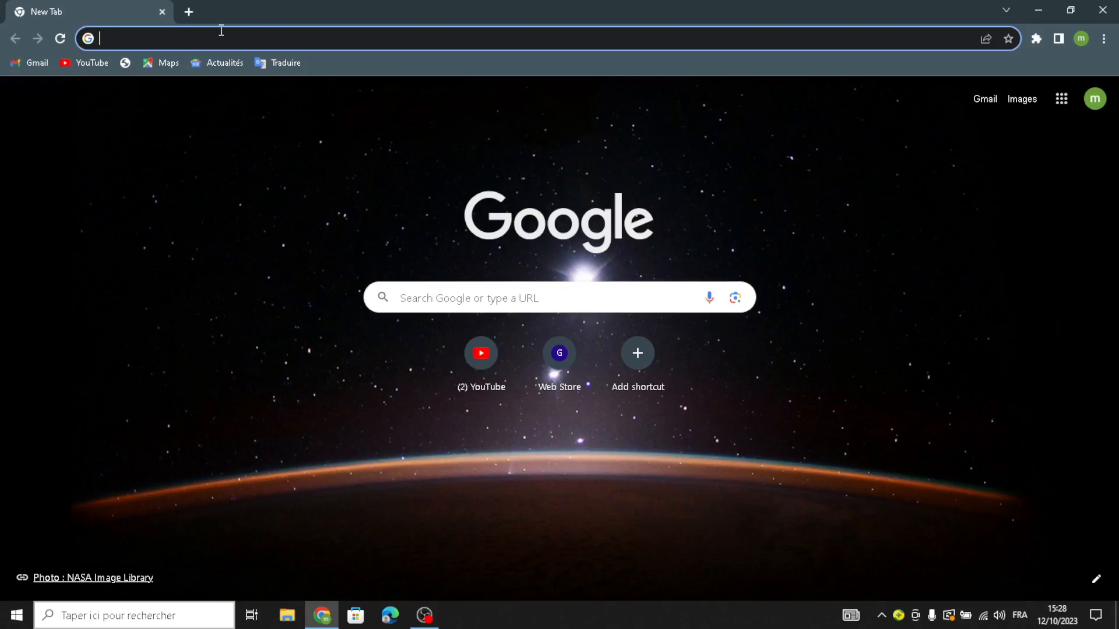
Step: Open the Squarespace website builder site and go to its website templates
text(sq)
click(182, 102)
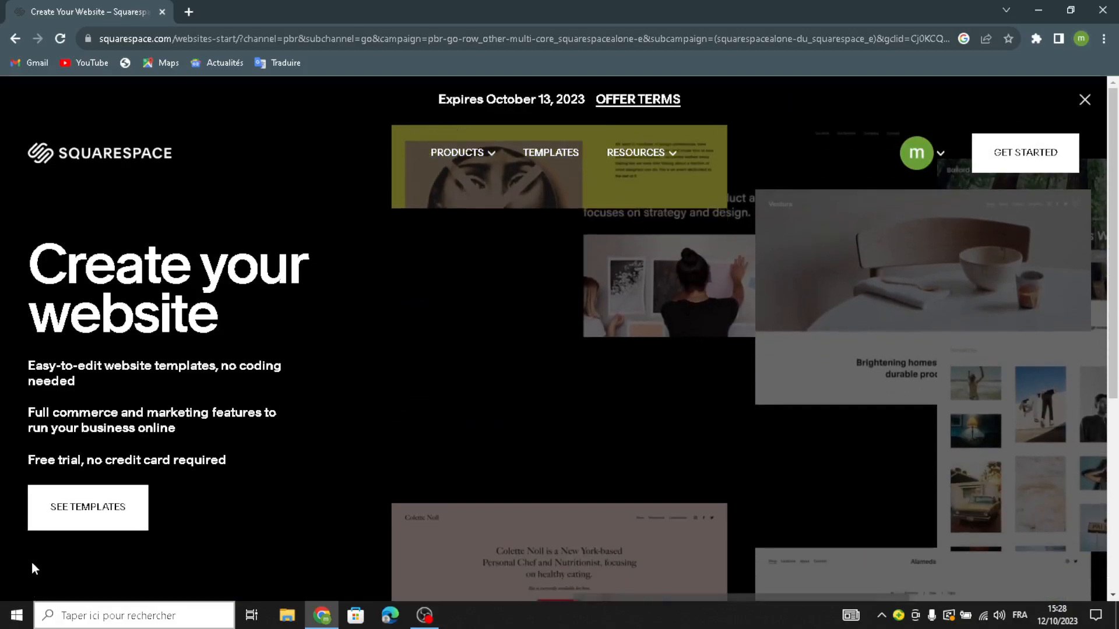
click(91, 517)
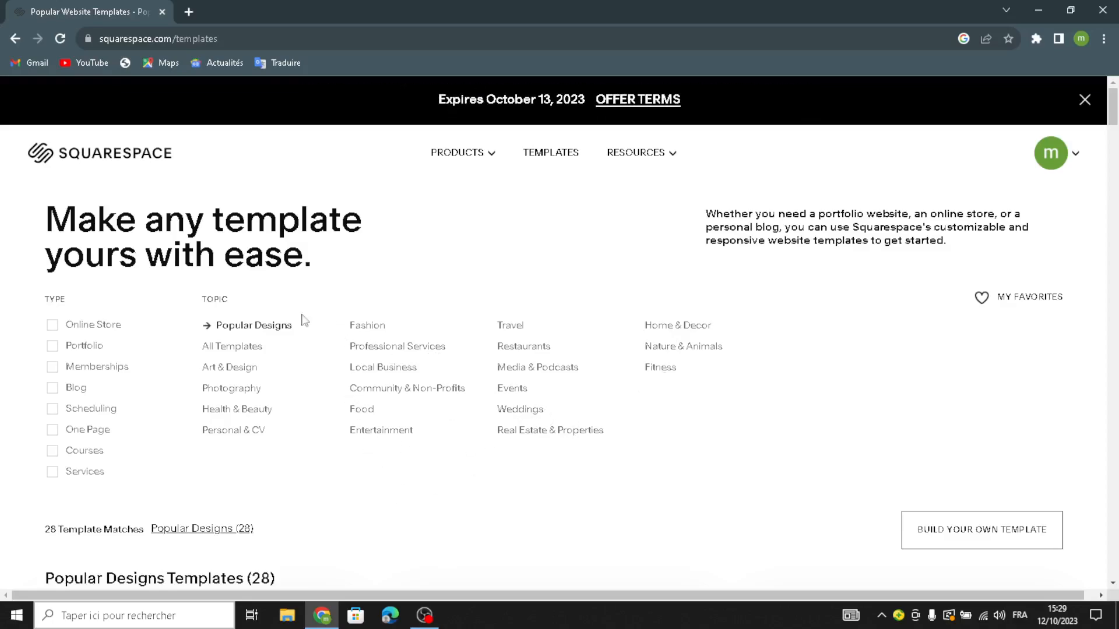
Step: Show all template topics filtered to the Courses type and browse the matching templates
click(243, 349)
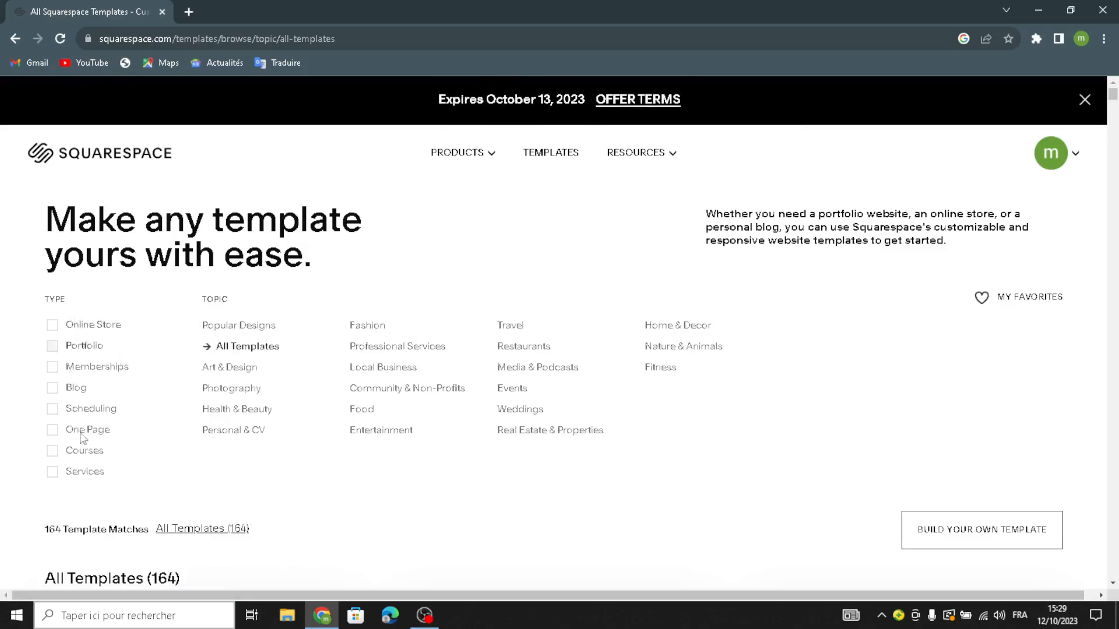
click(53, 451)
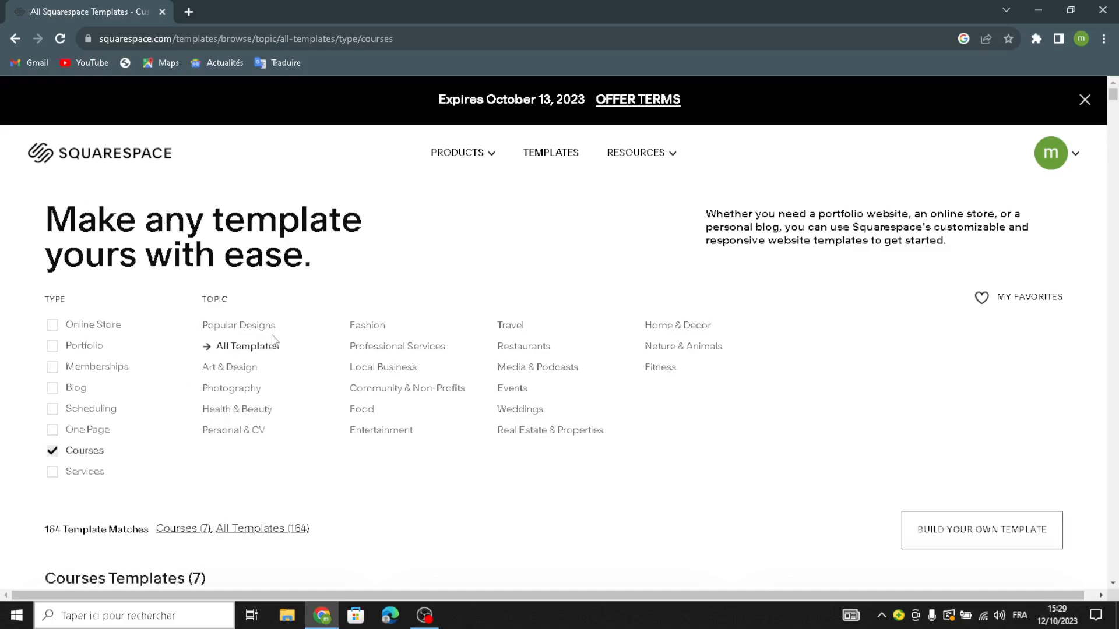
scroll(274, 342, down, 2)
scroll(279, 344, down, 6)
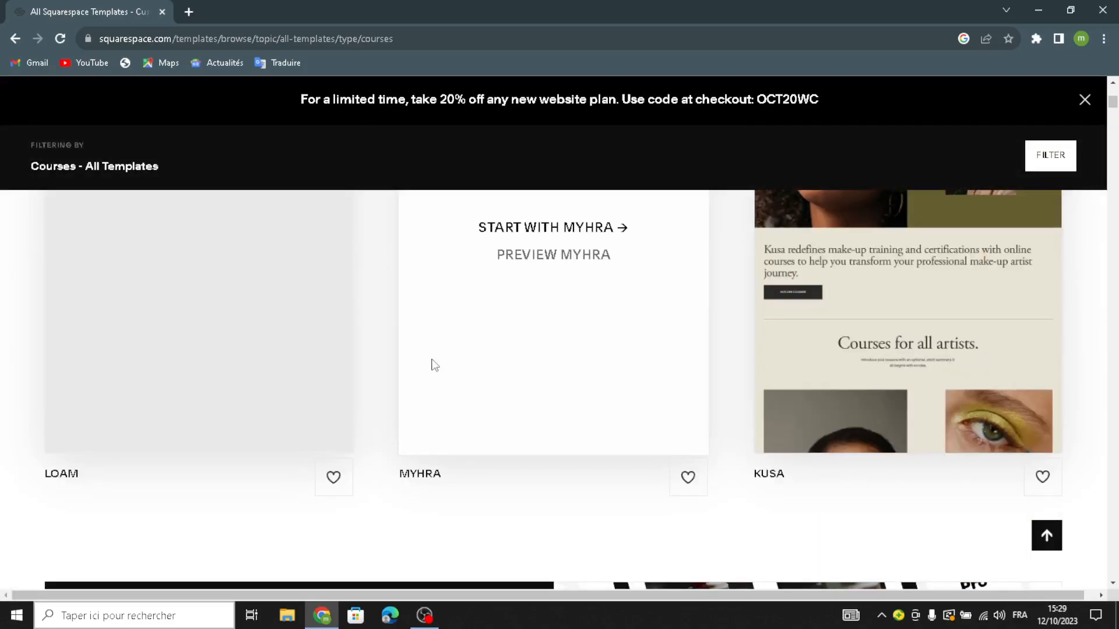
scroll(432, 362, down, 6)
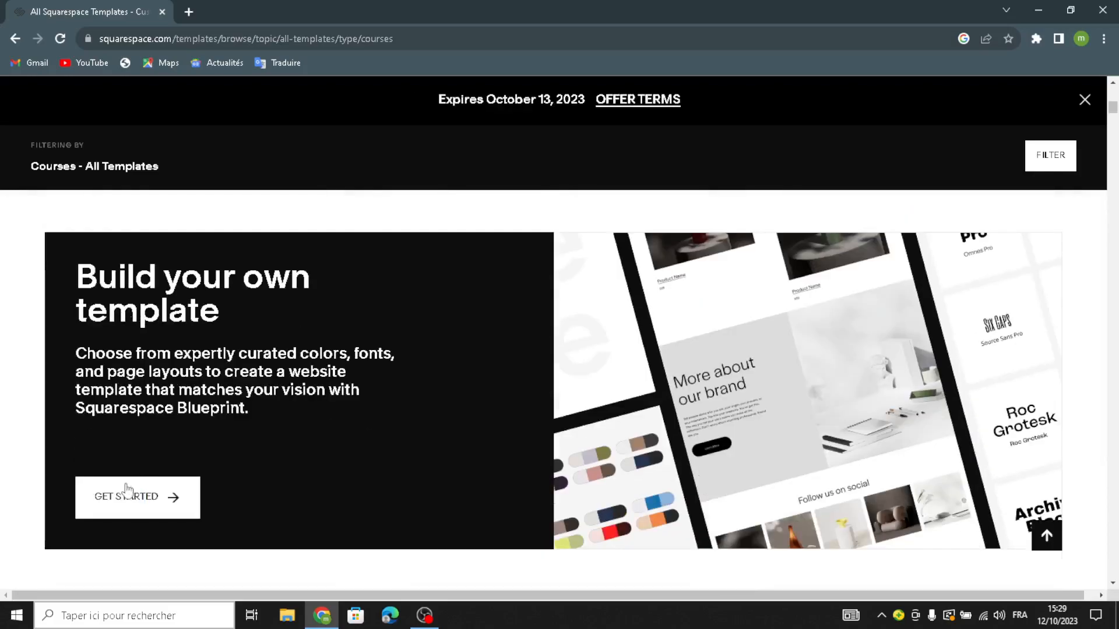
Step: Start building a custom template and title the site CourseNet
click(138, 496)
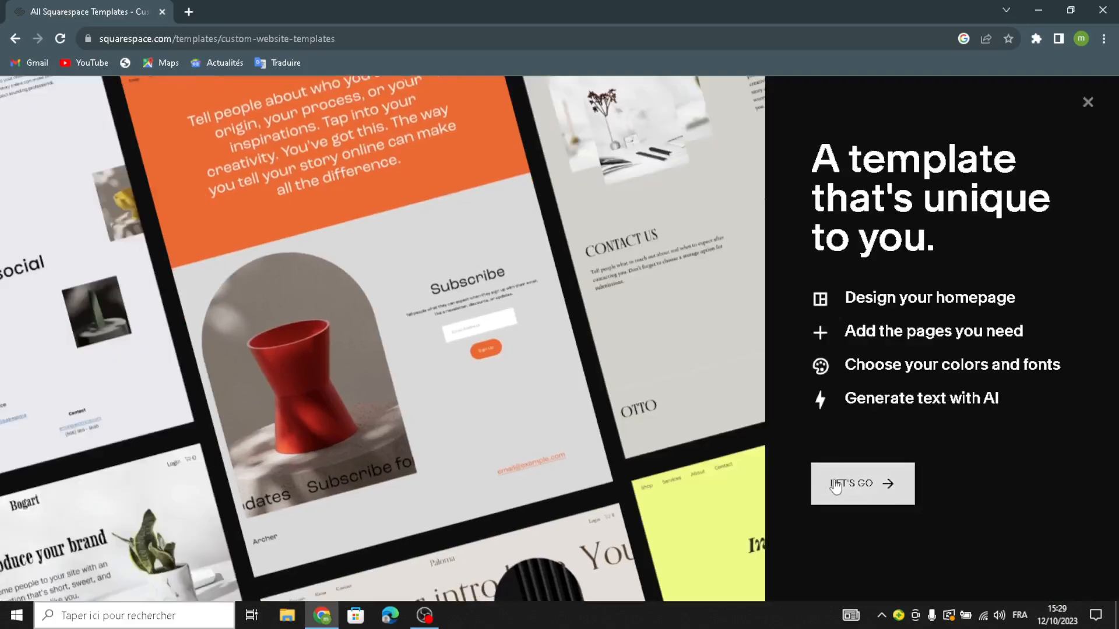
click(836, 487)
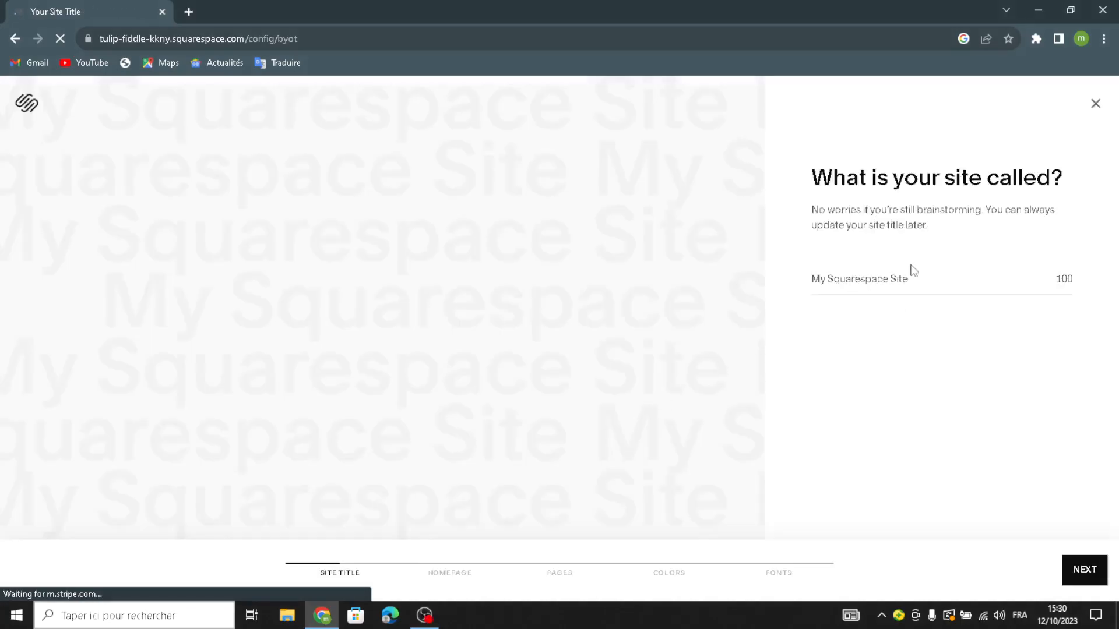
click(834, 284)
text(CourseNet)
click(1083, 575)
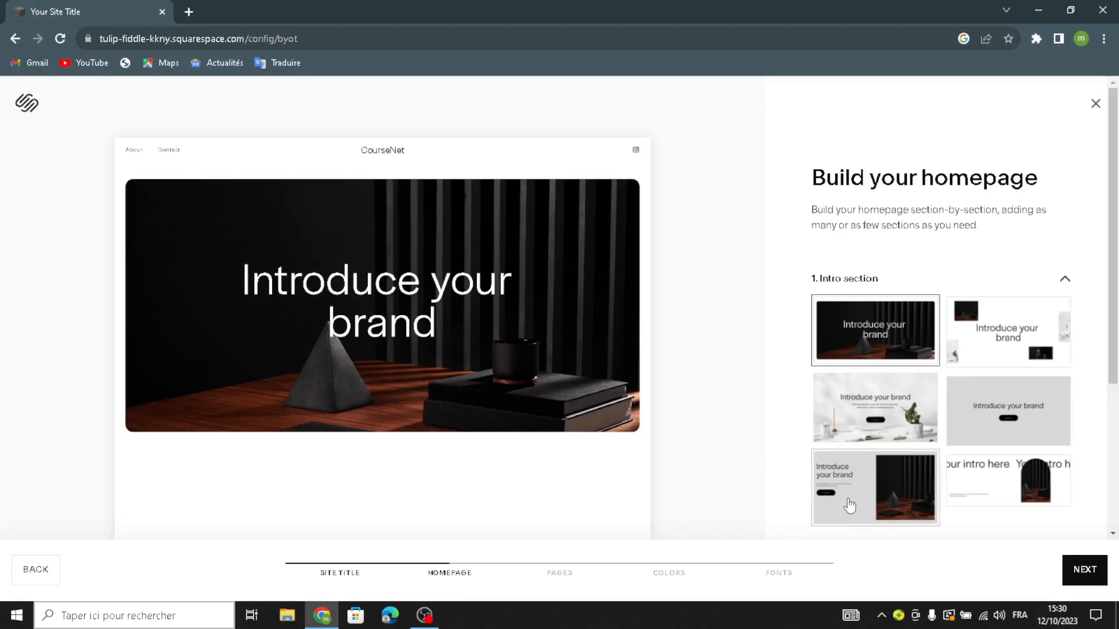
Step: Choose the plain grey intro layout with a centred button and the products layout with an arched image for the homepage
click(979, 430)
scroll(978, 428, down, 3)
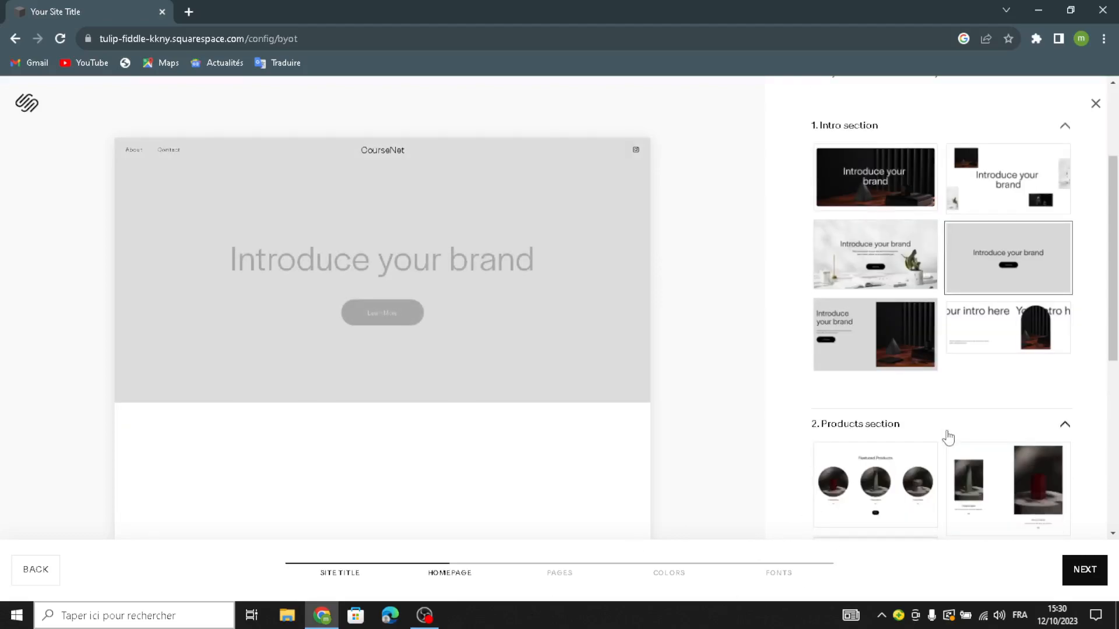
scroll(909, 420, down, 3)
click(882, 402)
Step: Choose the expandable-list services layout and the text-only grey about layout for the homepage
scroll(891, 443, down, 5)
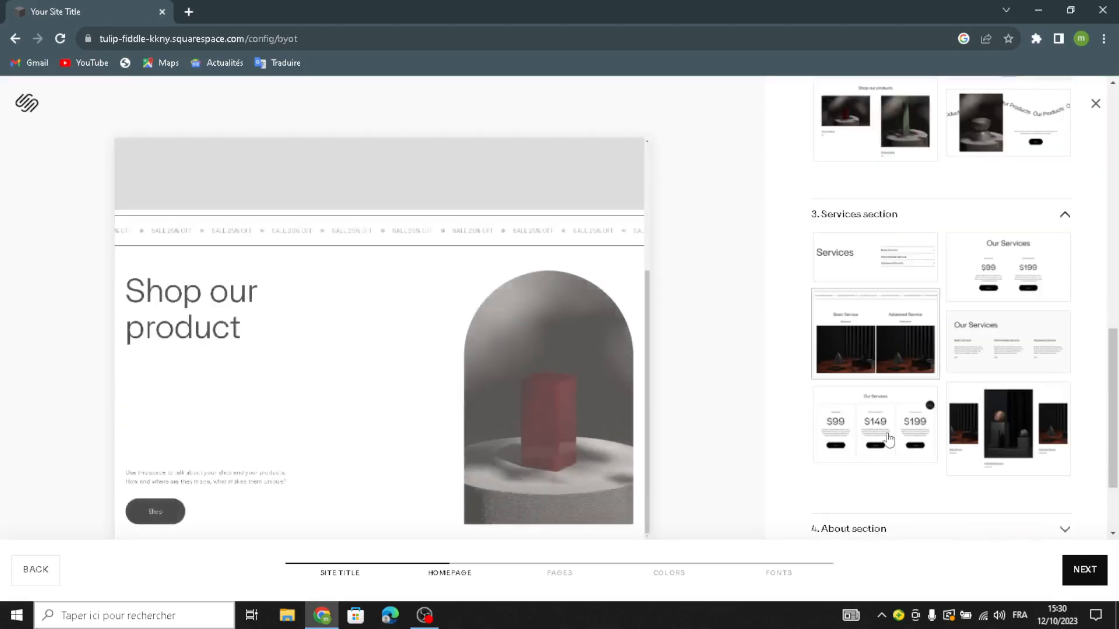
scroll(845, 285, down, 1)
click(858, 229)
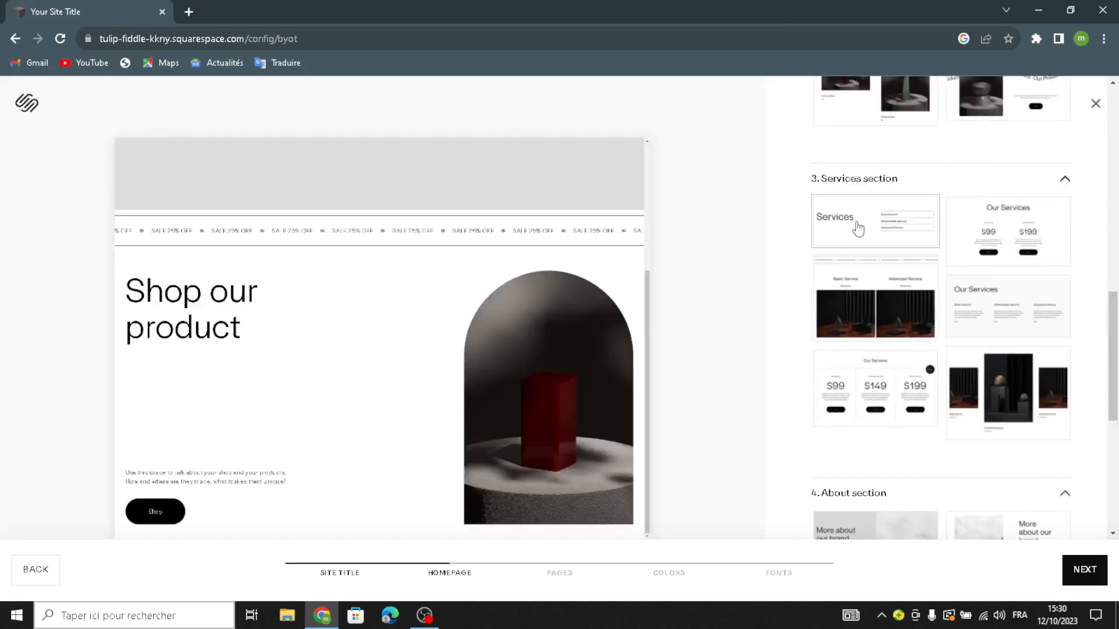
scroll(904, 352, down, 3)
click(874, 483)
Step: Complete the homepage with the text-only Follow us on social layout, a Contact Us form beside an image, and a three-column footer
scroll(880, 461, down, 5)
click(884, 400)
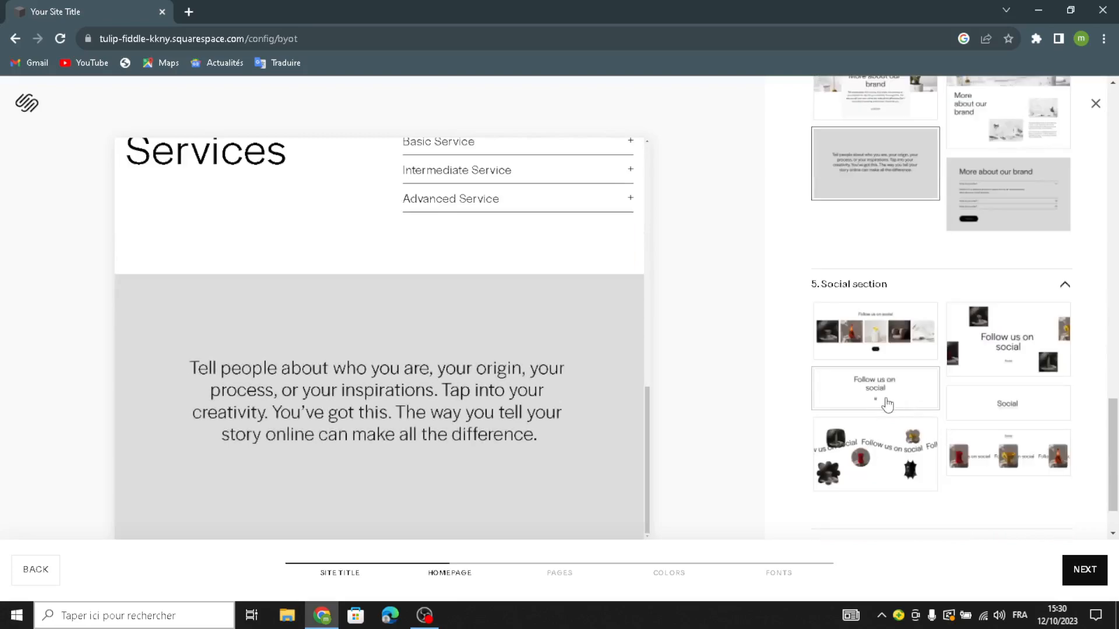
scroll(886, 401, down, 5)
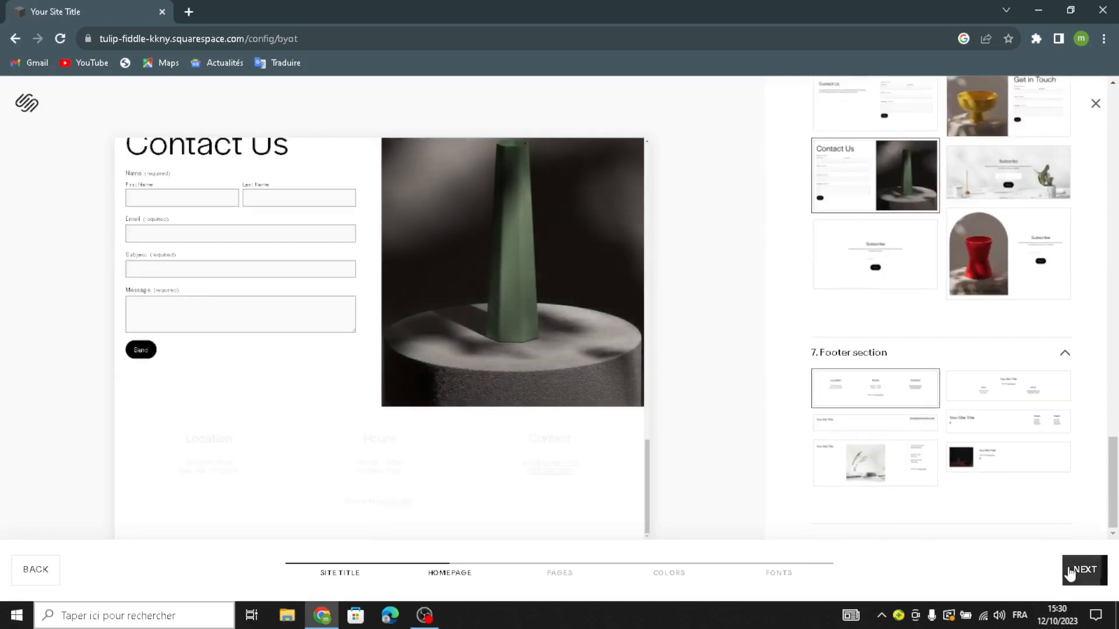
click(1070, 574)
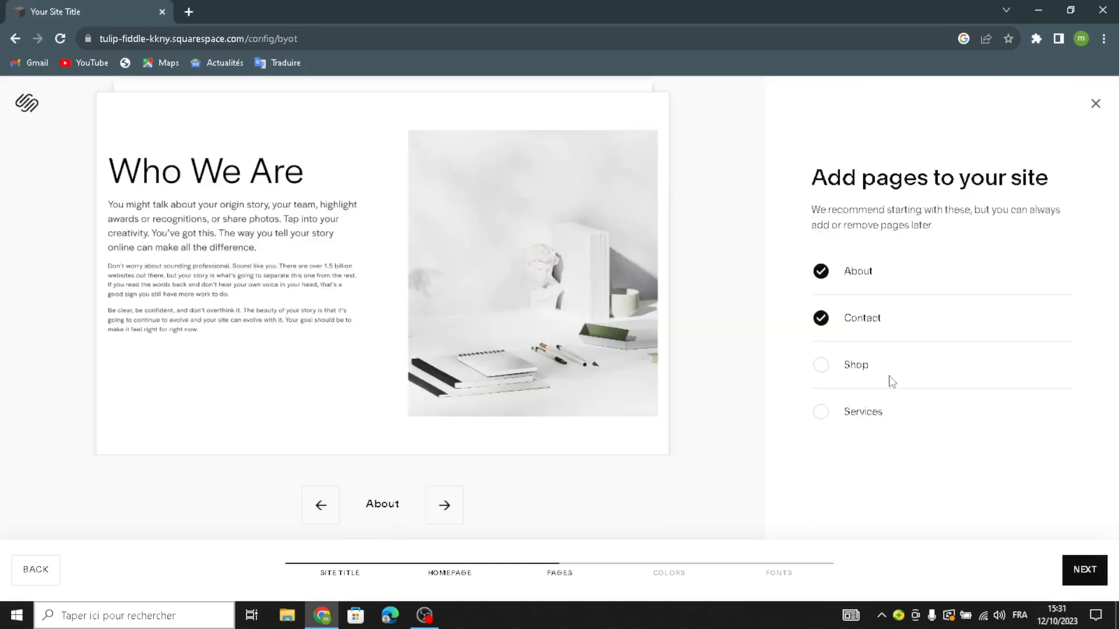
Step: Add a Services page to the site and apply the Neutral palette of off-white, tan and dark purple
click(821, 412)
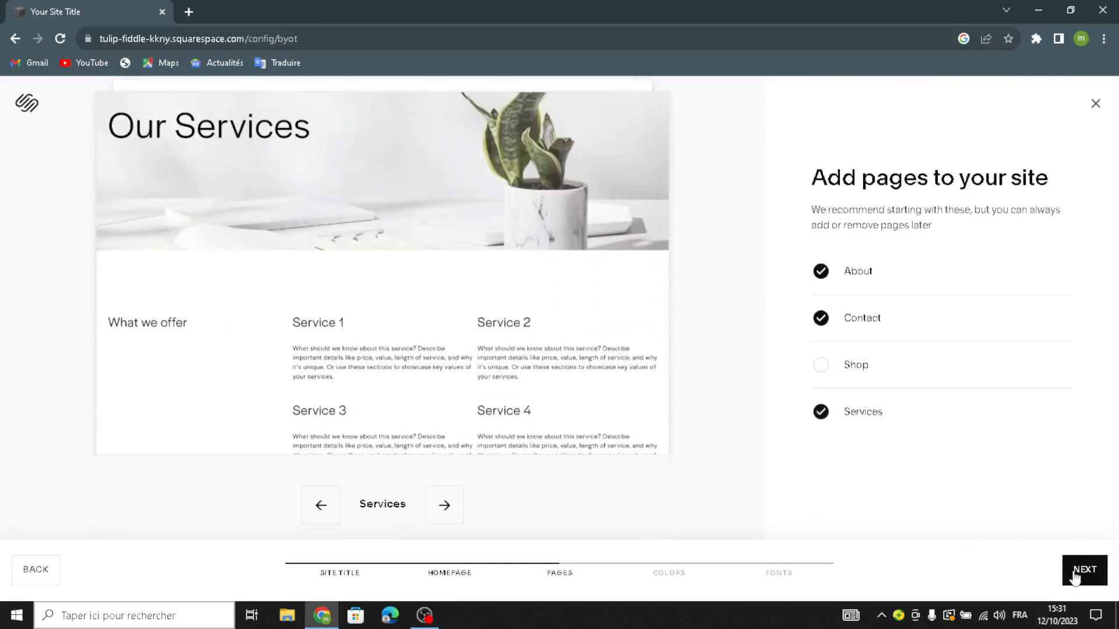
click(1063, 568)
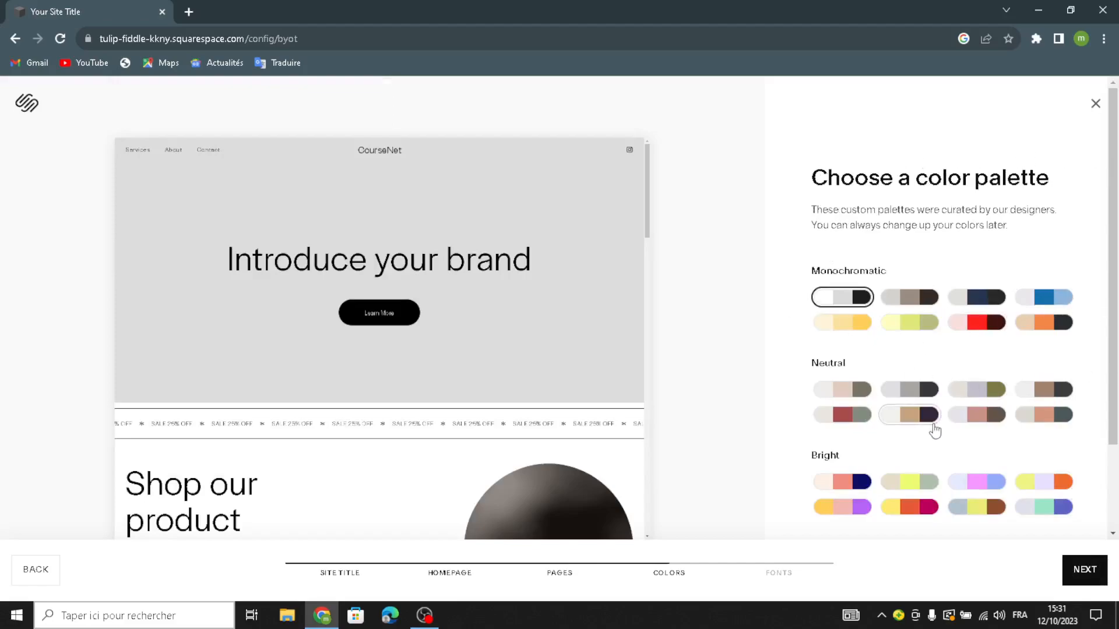
click(924, 417)
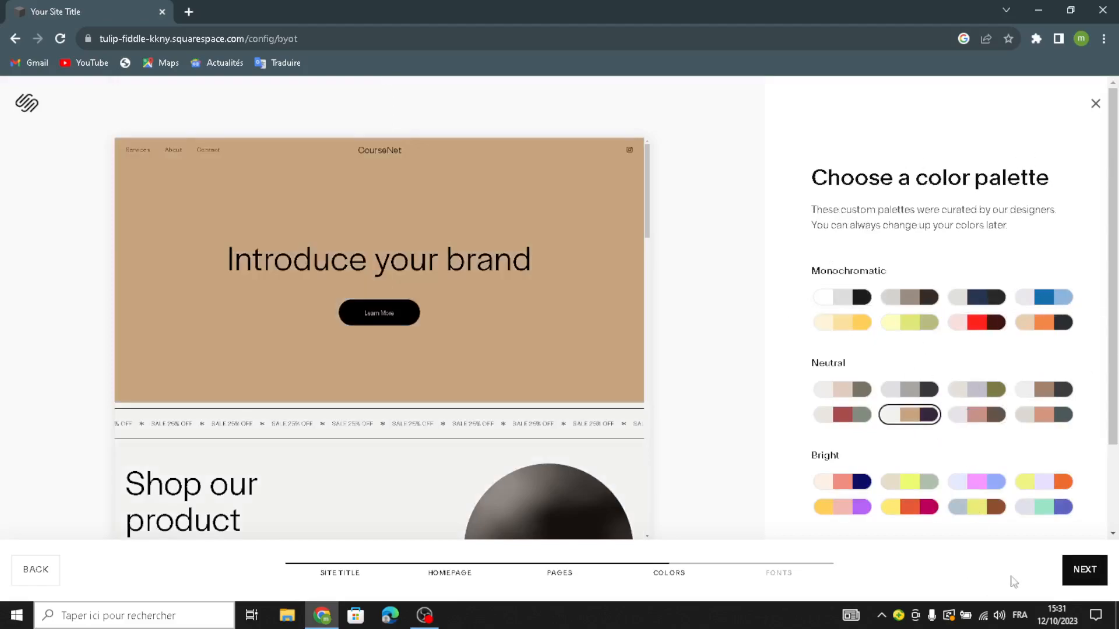
click(1081, 576)
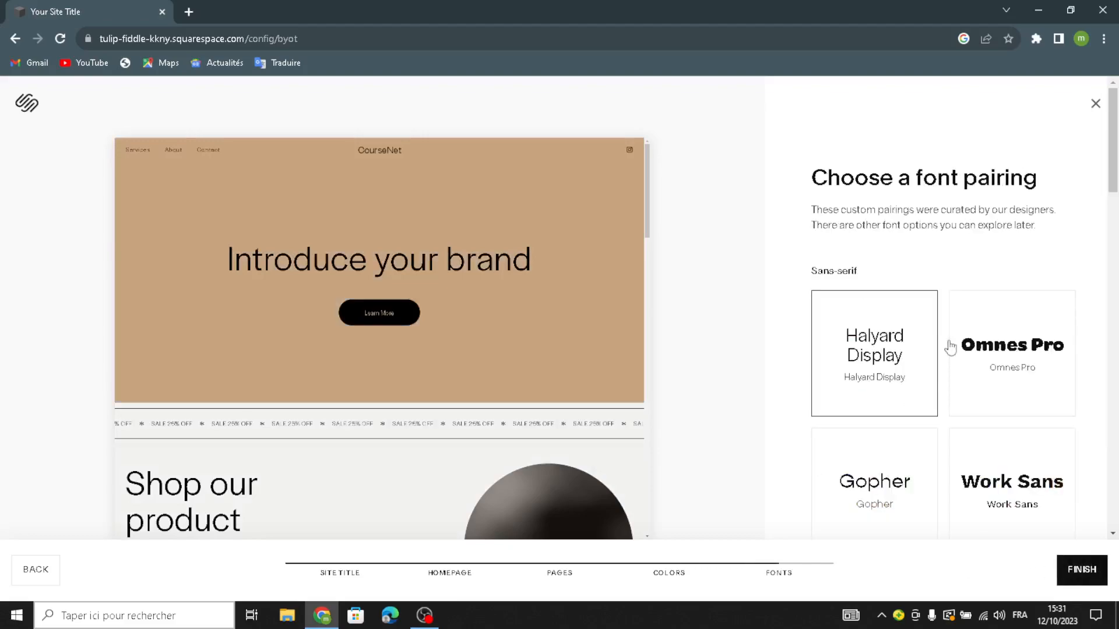
Step: Finish the template with the Omnes Pro font pairing and skip the AI text personalization
click(1010, 348)
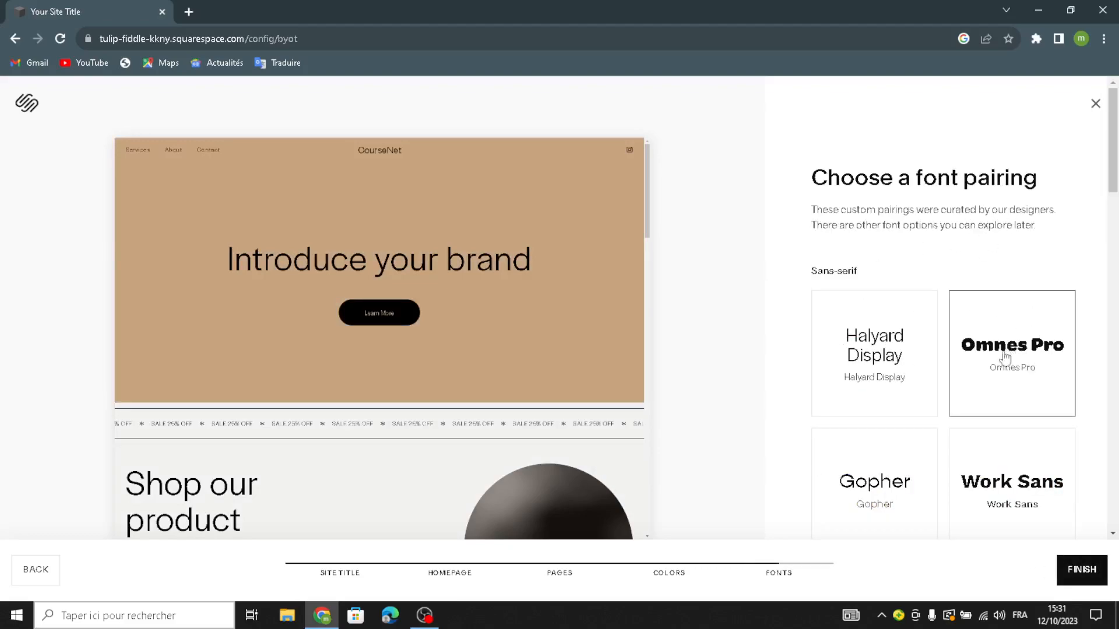
click(1072, 571)
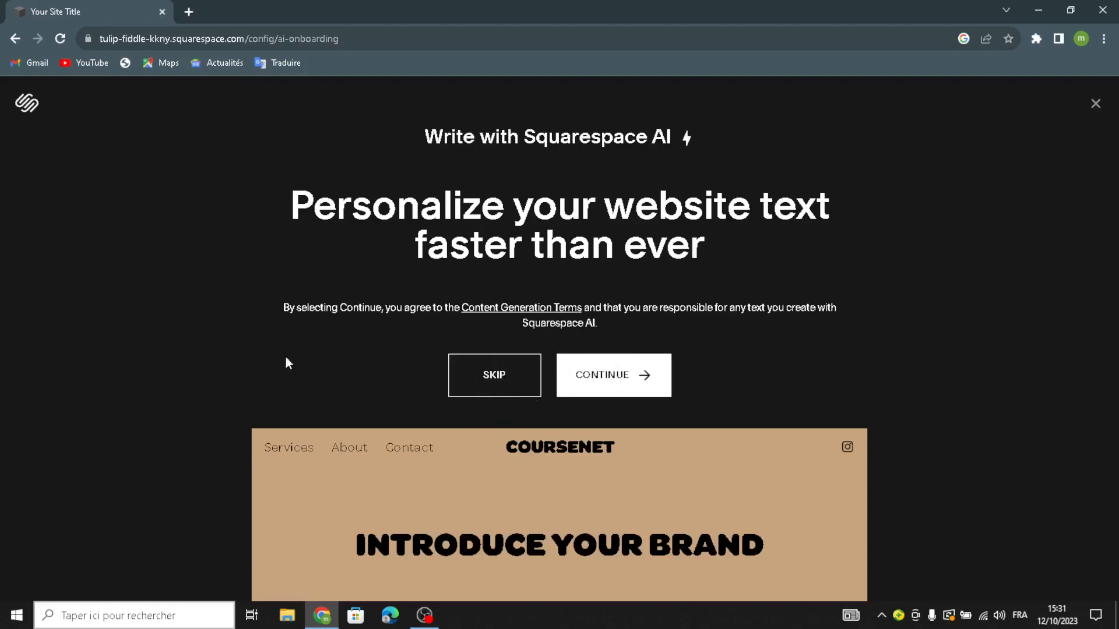
click(495, 375)
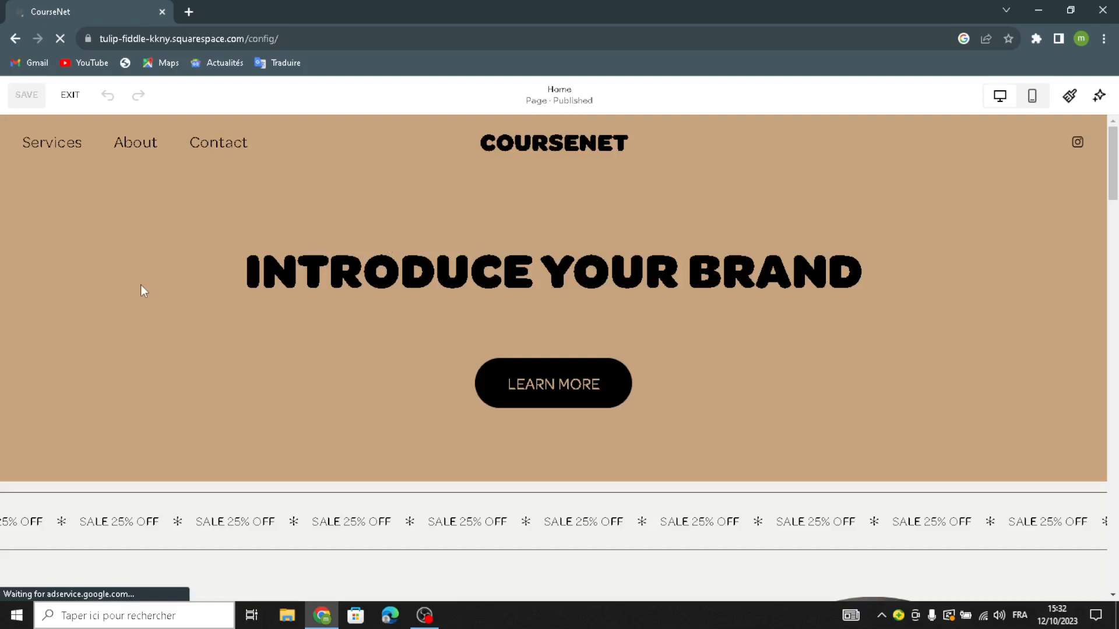
Step: Replace the homepage intro heading with "WELCOME TO OUR SITE FOR ONLINE COURSES"
click(696, 319)
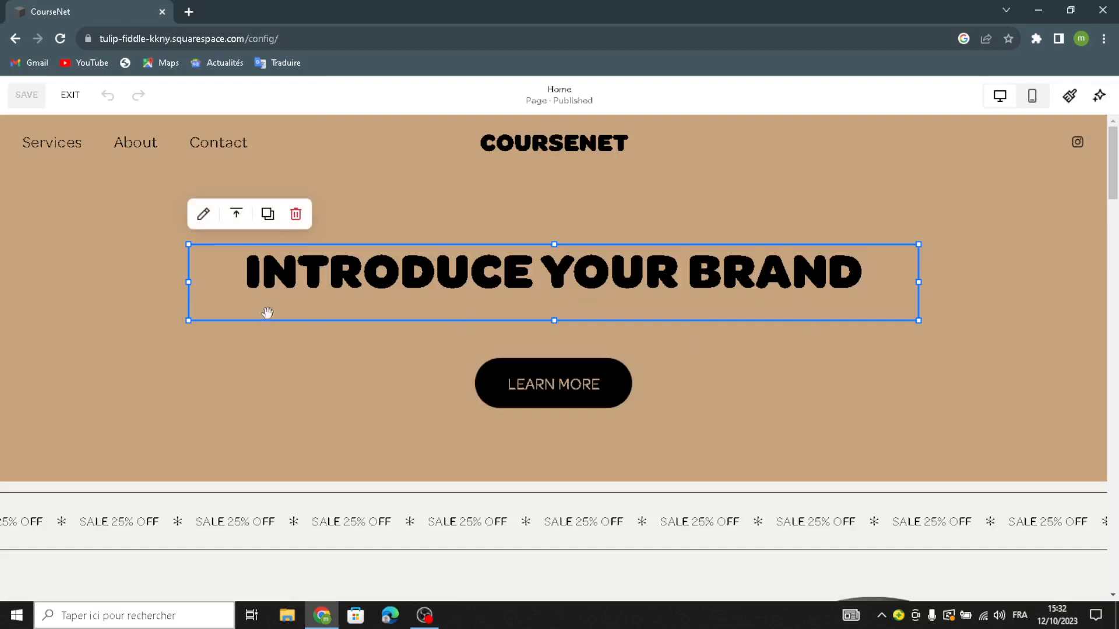
drag(850, 288, 134, 314)
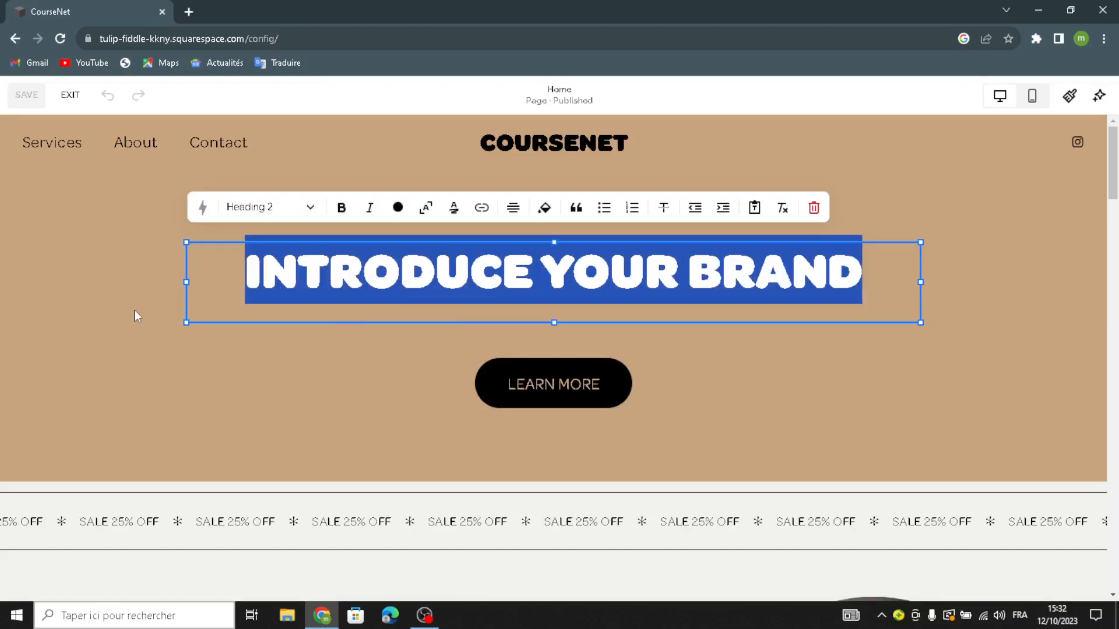
text(WEL)
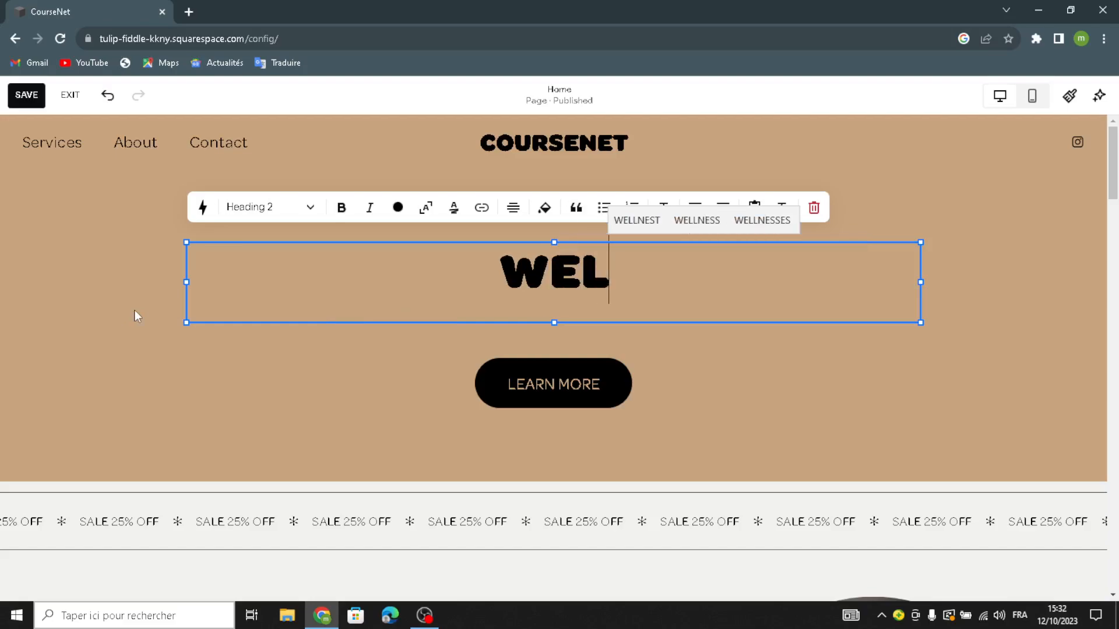
text(COME T)
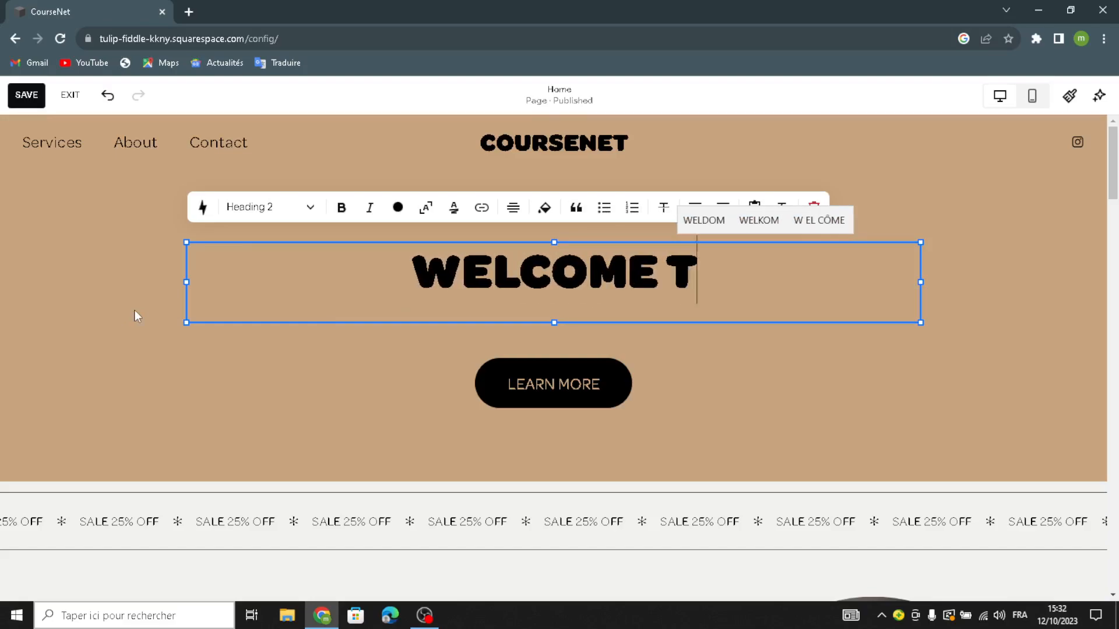
text(O O)
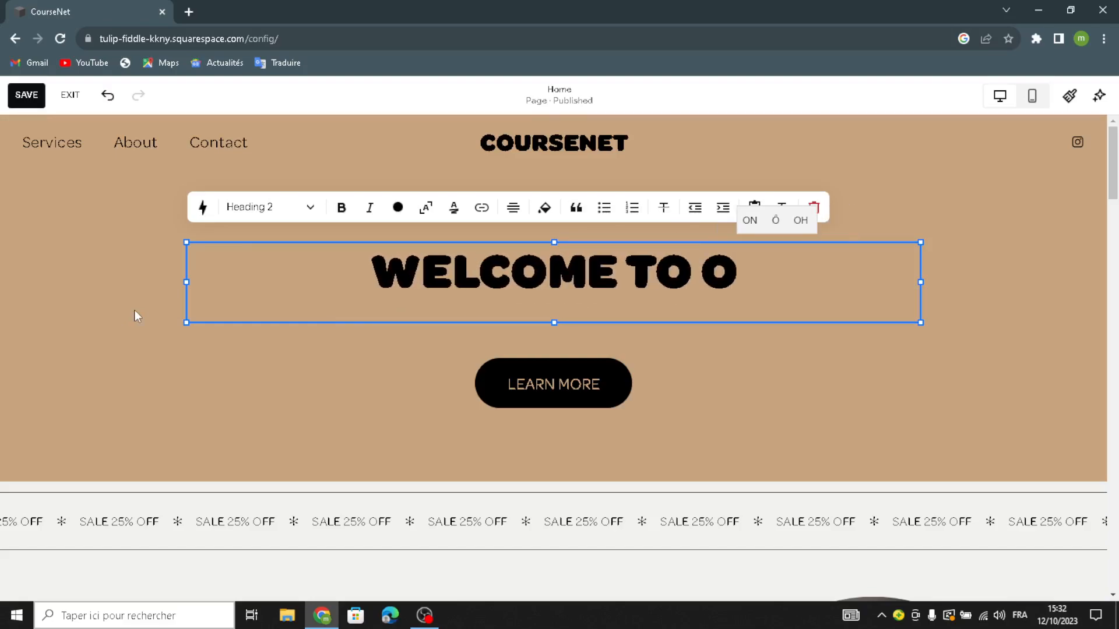
text(UR )
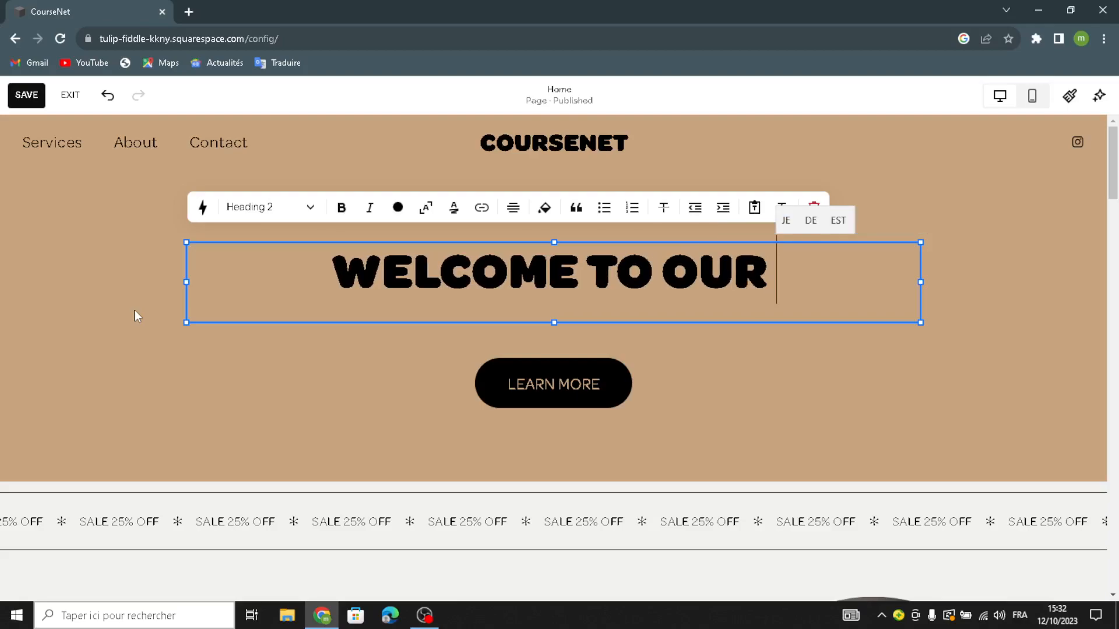
text(PE)
key(Return)
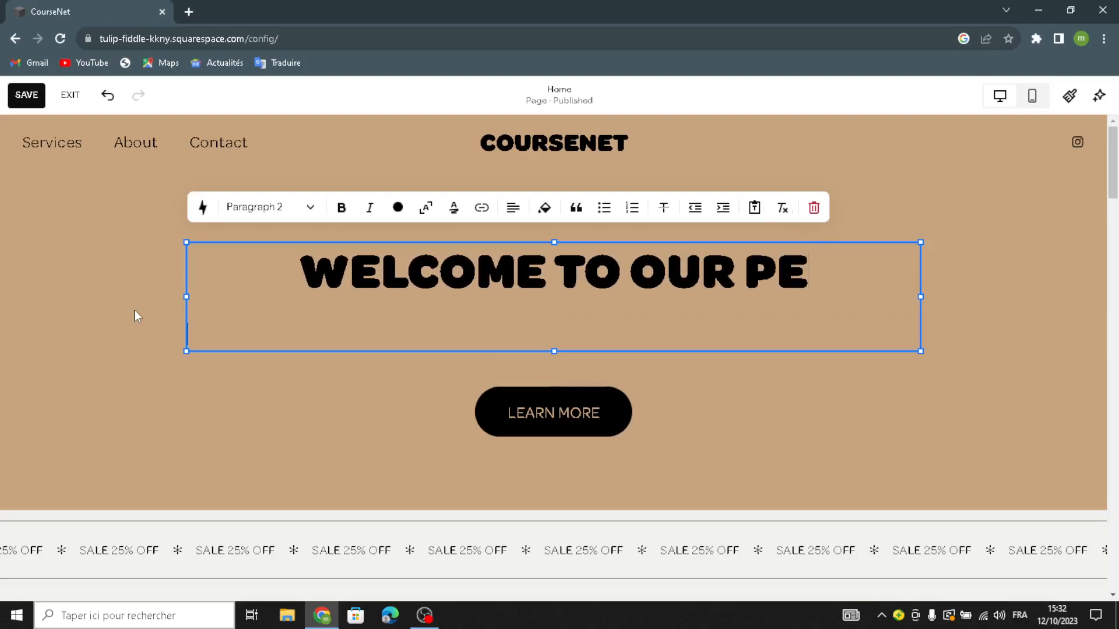
key(BackSpace)
key(BackSpace)
key(BackSpace)
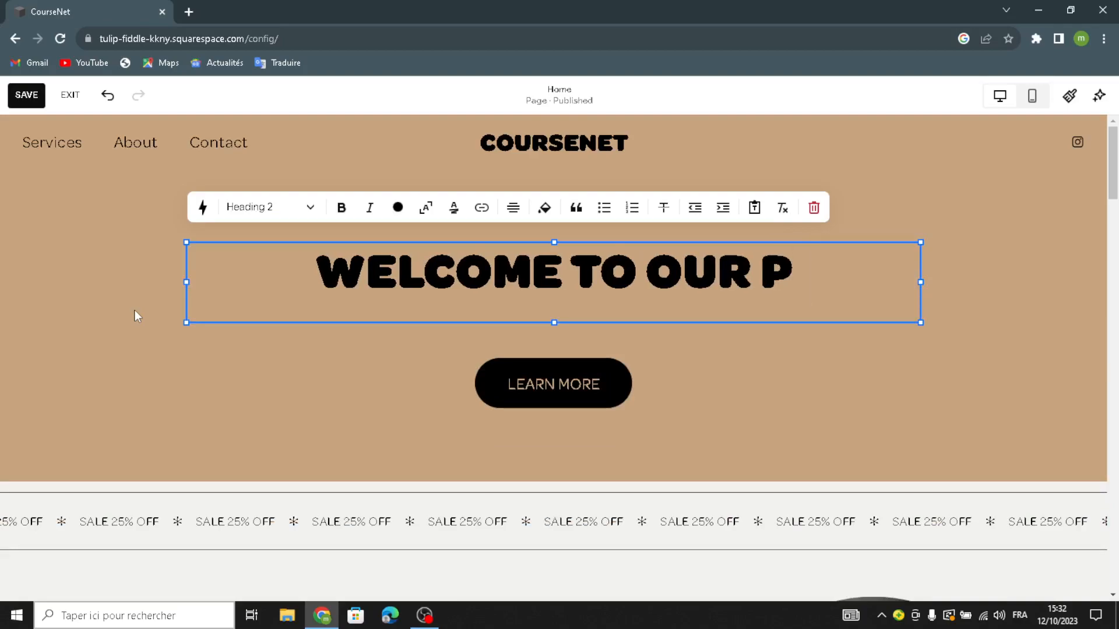
text(SI)
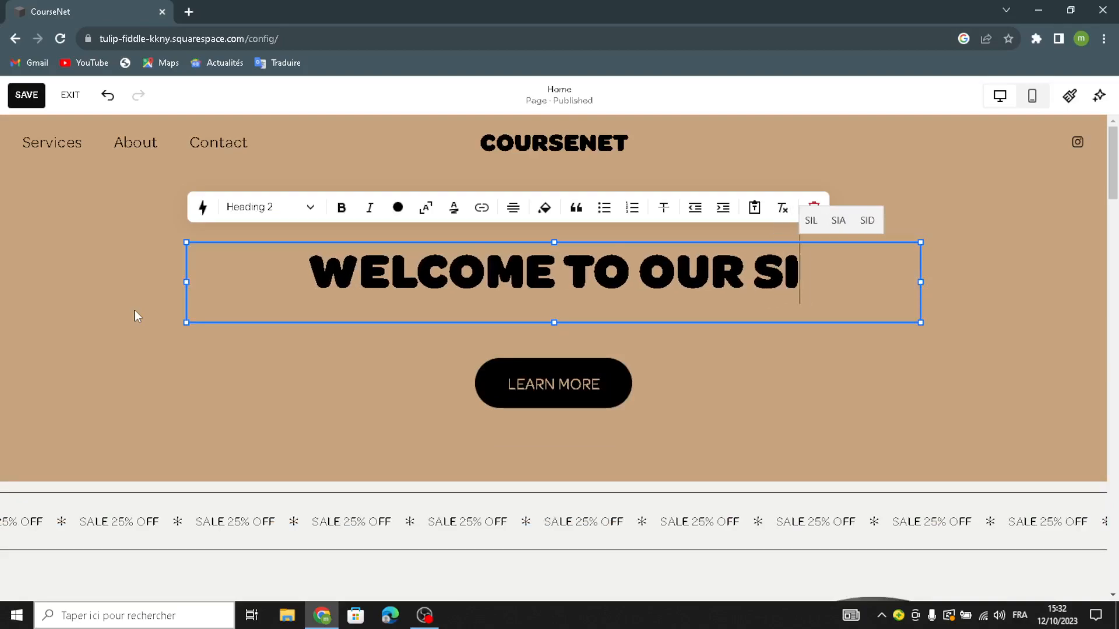
text(TE FOR)
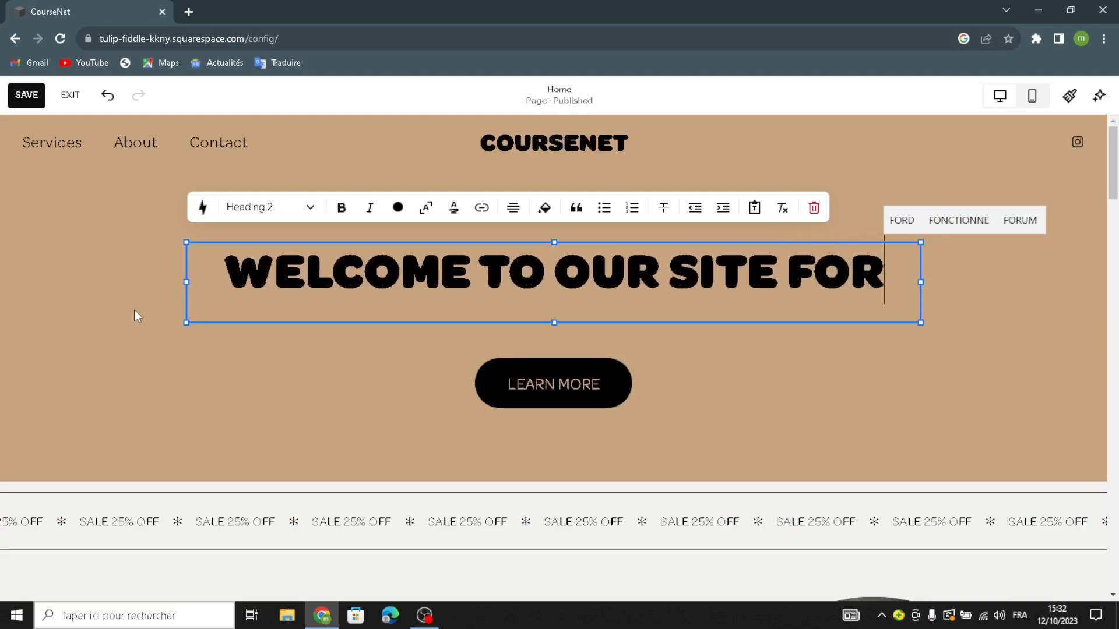
text( ONLI)
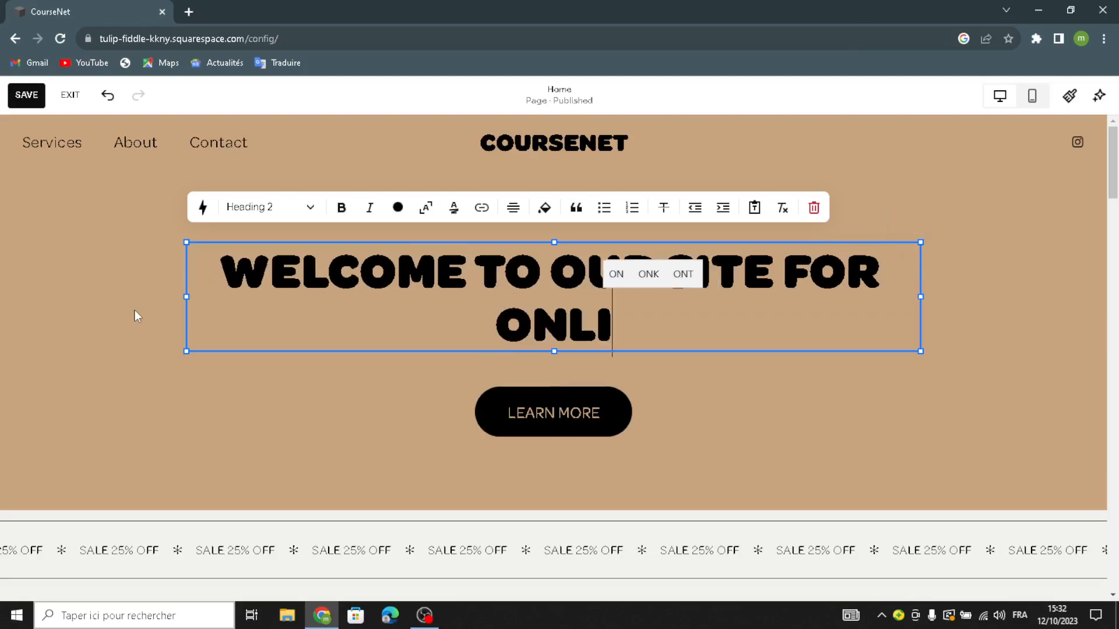
text(NE COURSES)
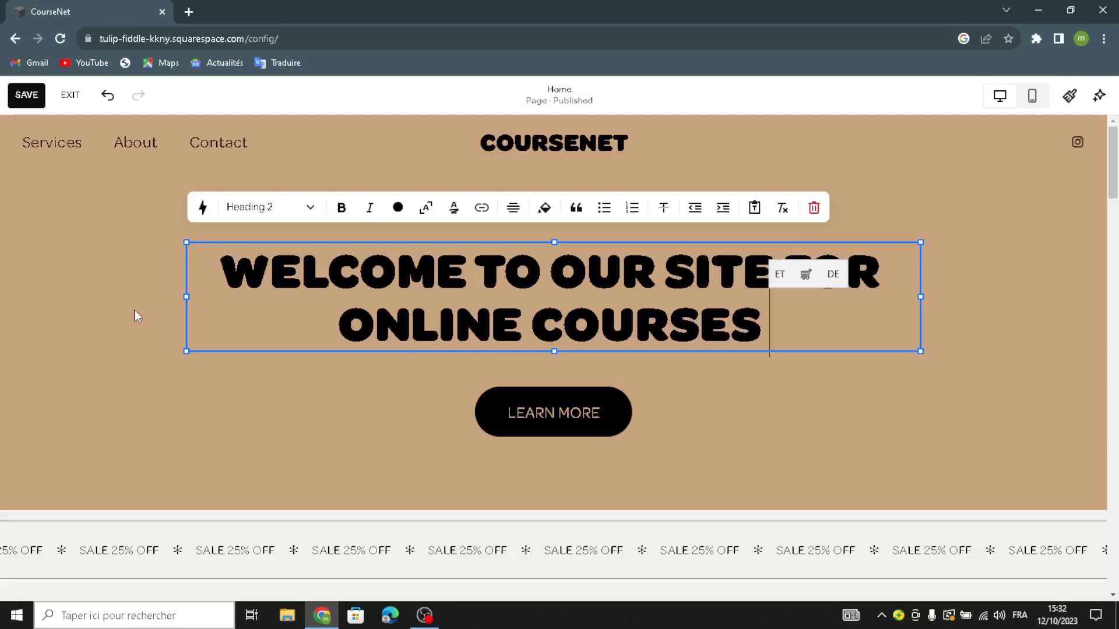
click(97, 236)
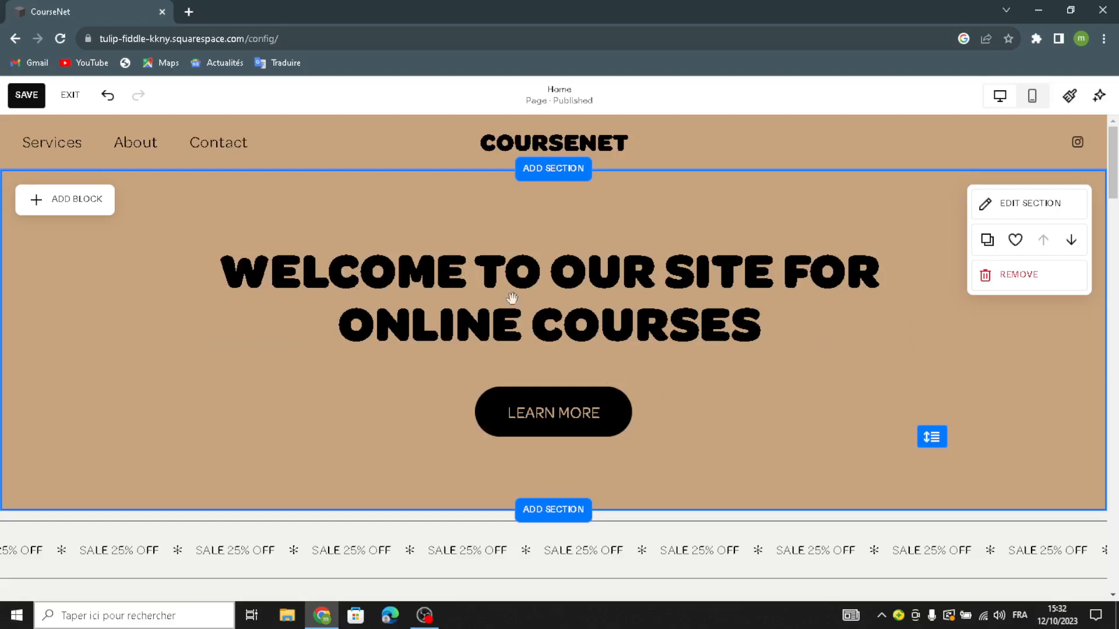
Step: Open the homepage intro section's Learn More button for editing and clear its text
click(483, 428)
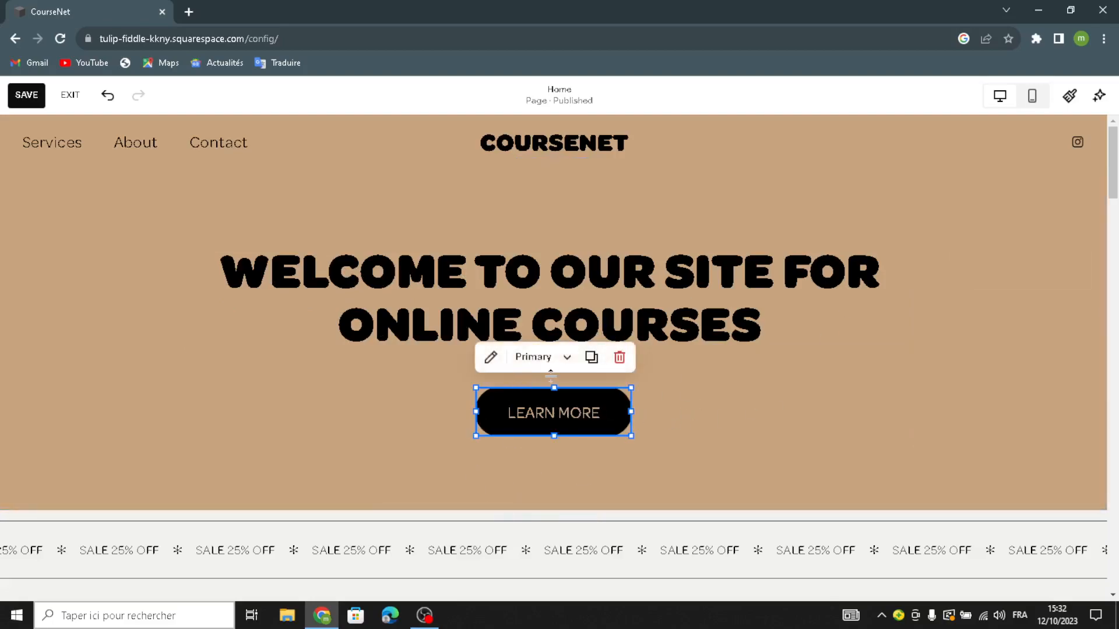
click(490, 357)
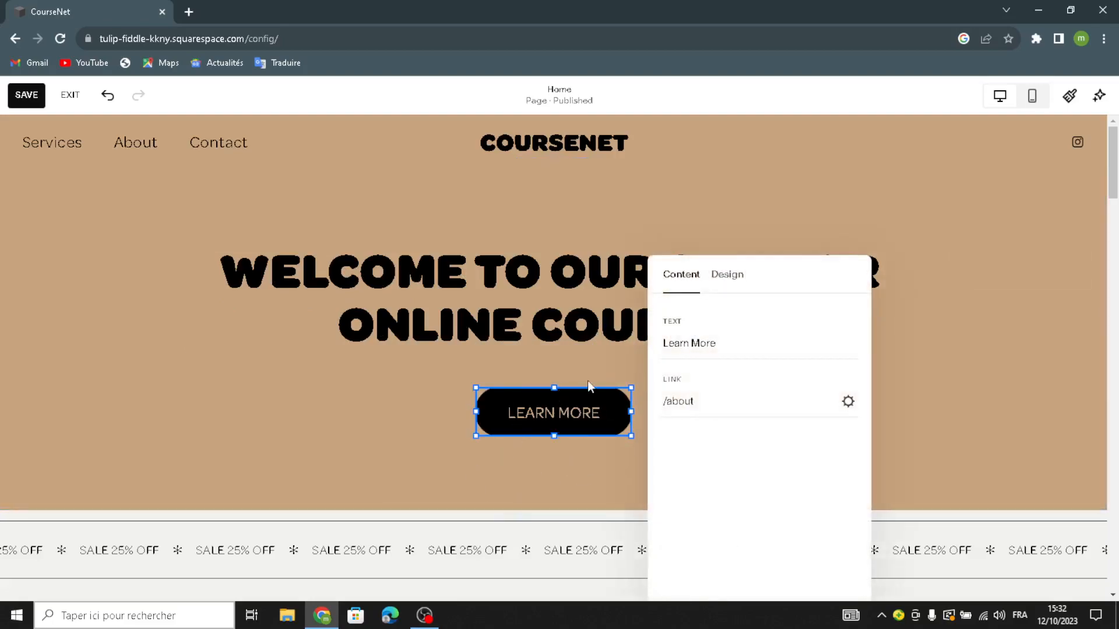
drag(746, 348, 639, 337)
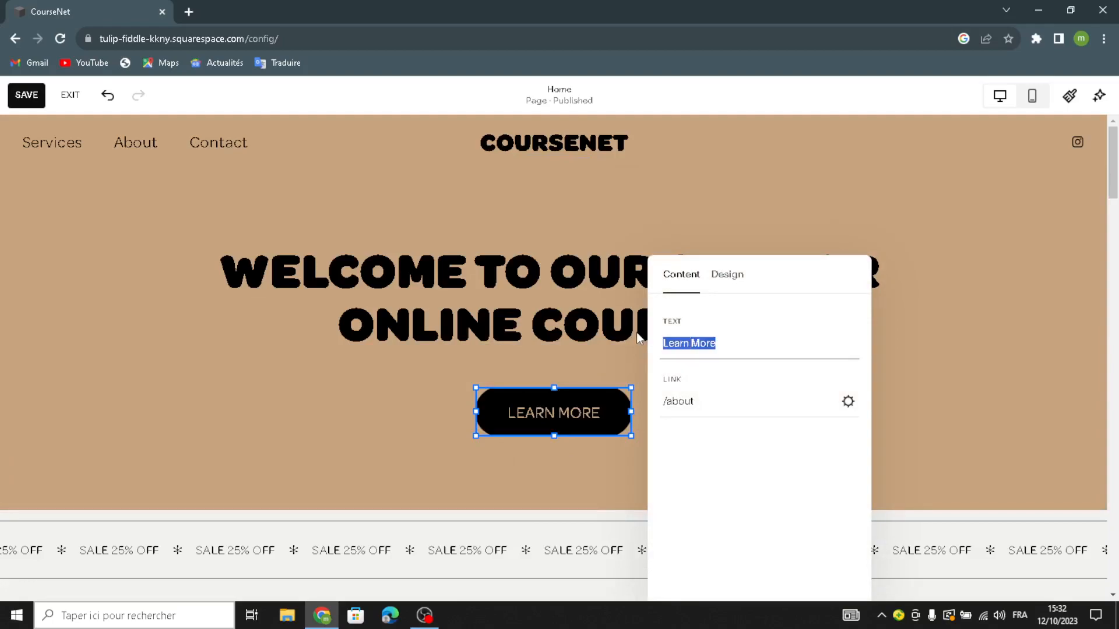
key(BackSpace)
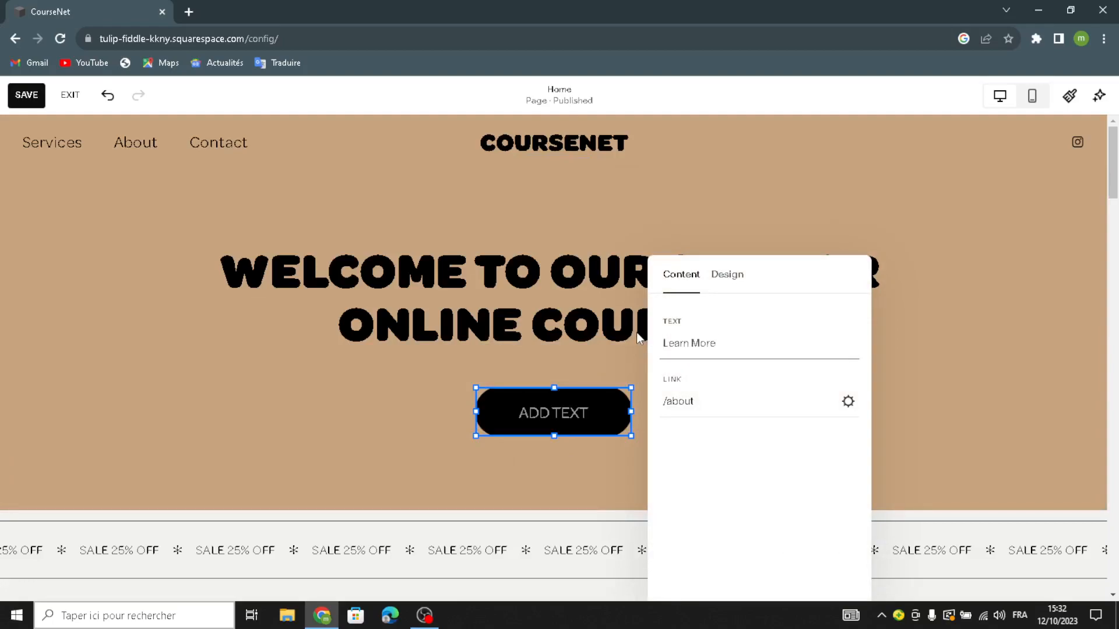
text(call)
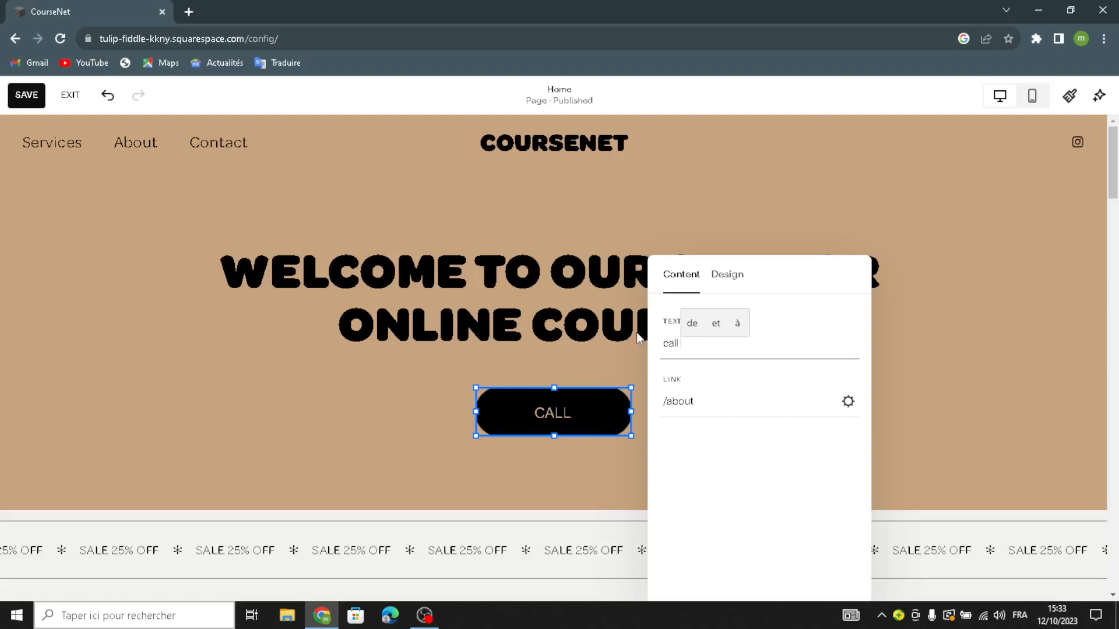
text( us)
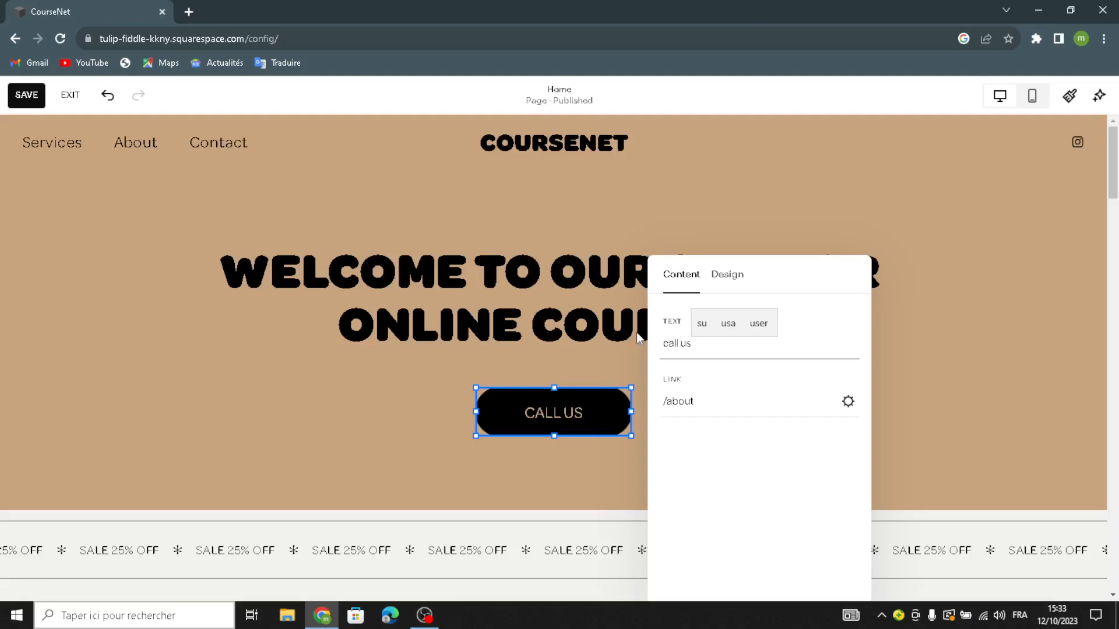
key(BackSpace)
key(BackSpace)
key(BackSpace)
key(BackSpace)
key(BackSpace)
key(BackSpace)
key(BackSpace)
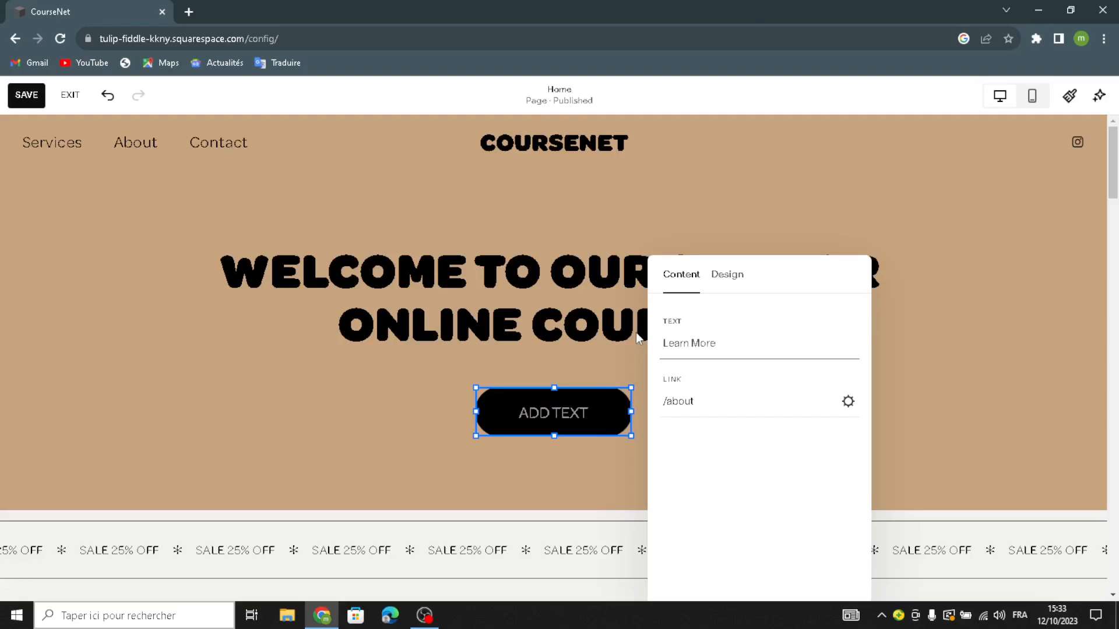
Step: Set the intro button's text to "get started" and finish editing the button
text(get)
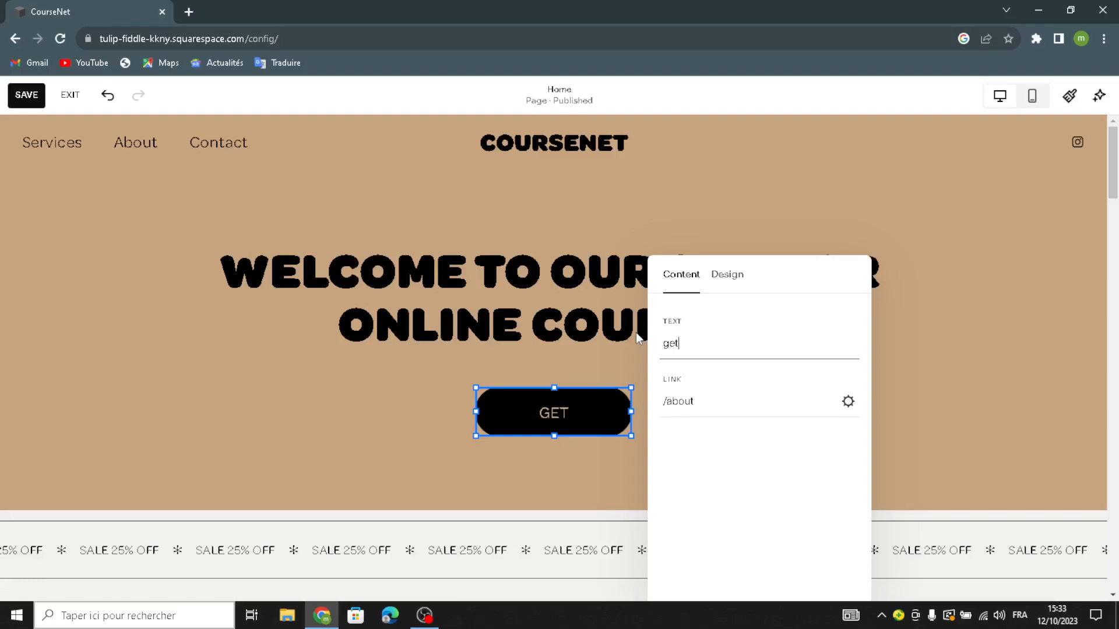
text( started)
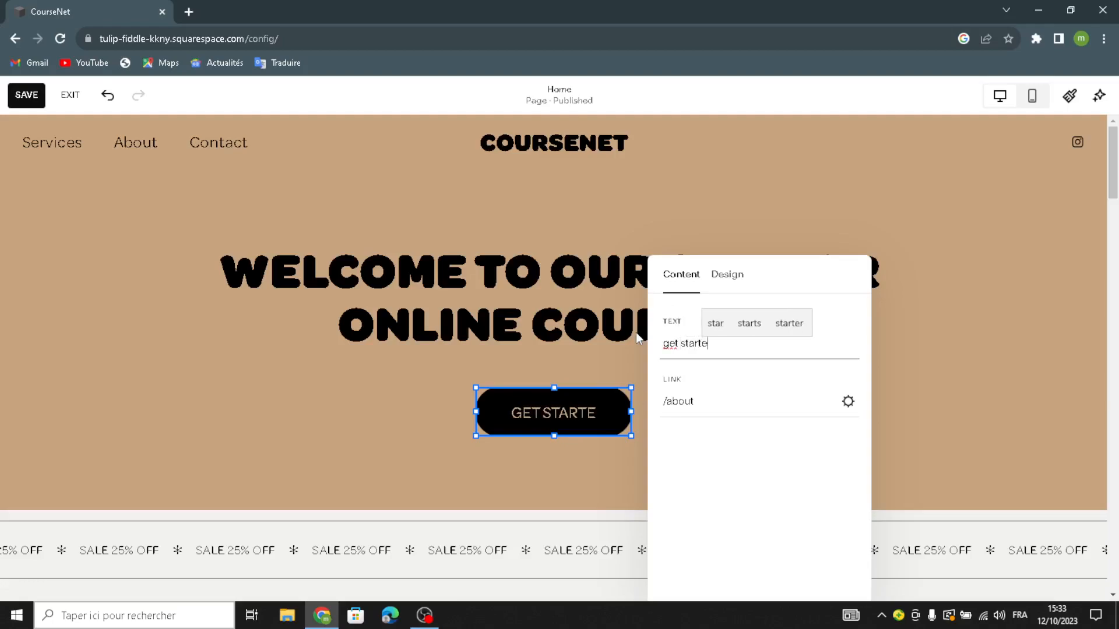
click(385, 419)
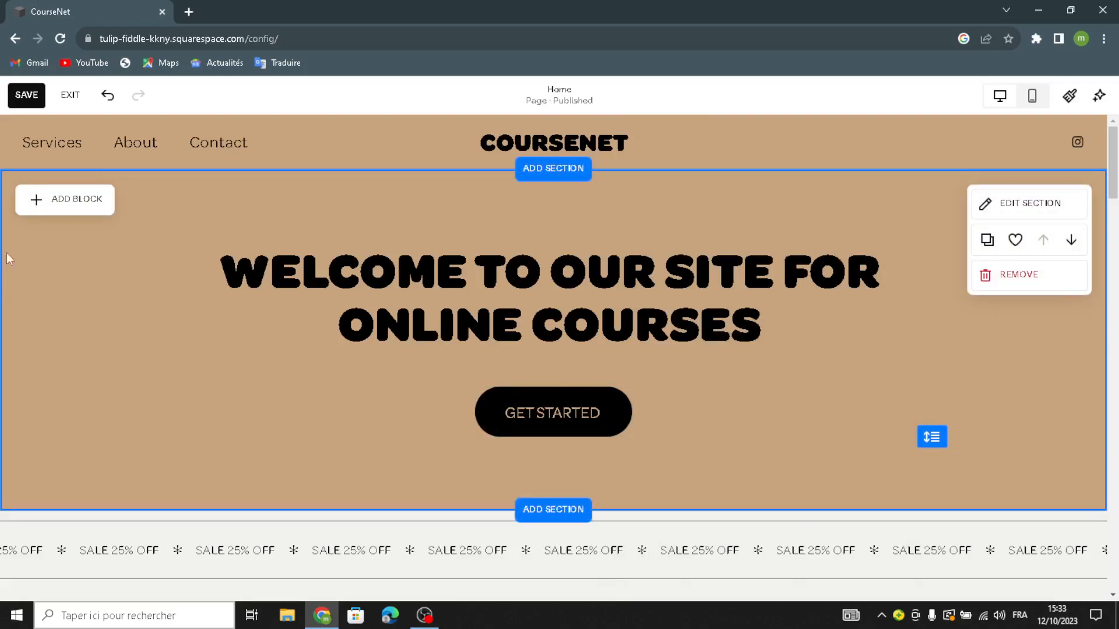
Step: Remove the existing image Aro Ha_0393.jpg from the homepage intro section's background
click(992, 216)
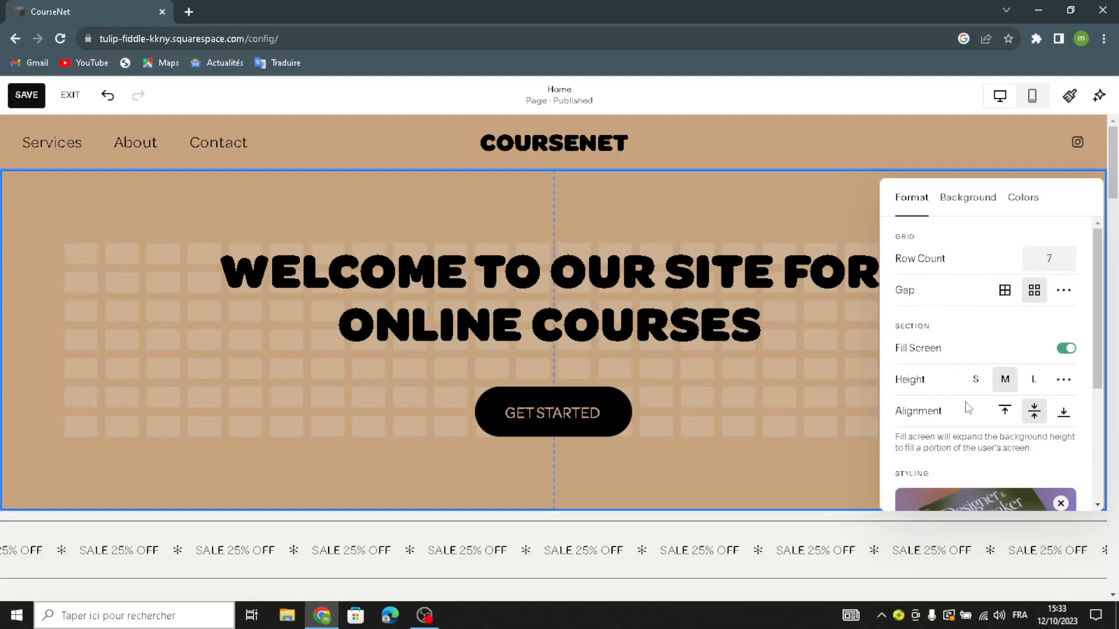
scroll(957, 414, down, 3)
scroll(961, 350, up, 2)
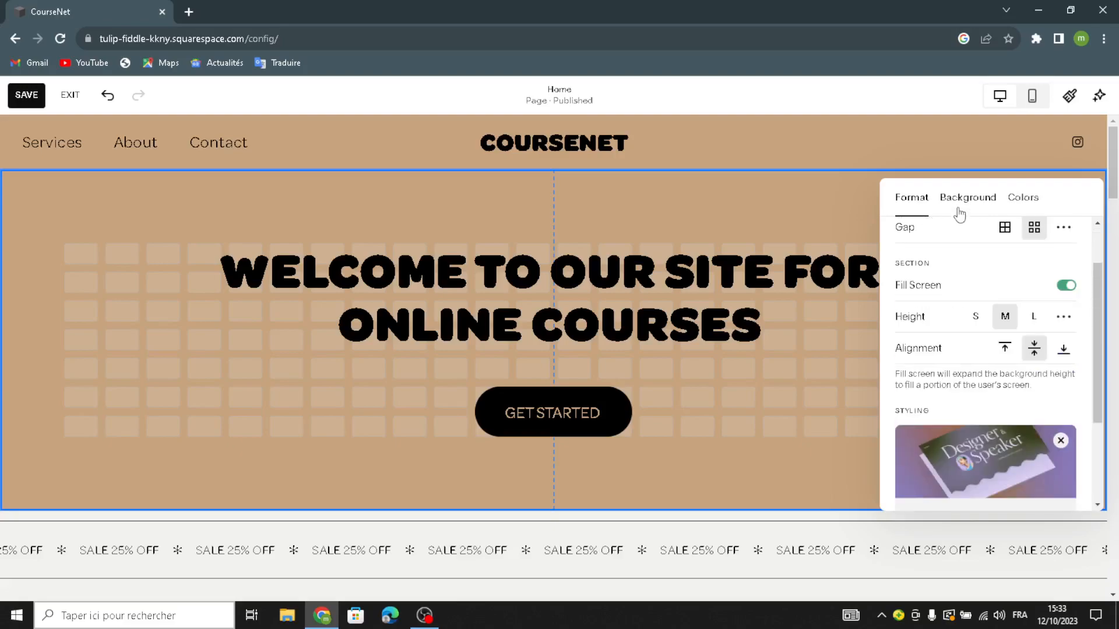
click(968, 198)
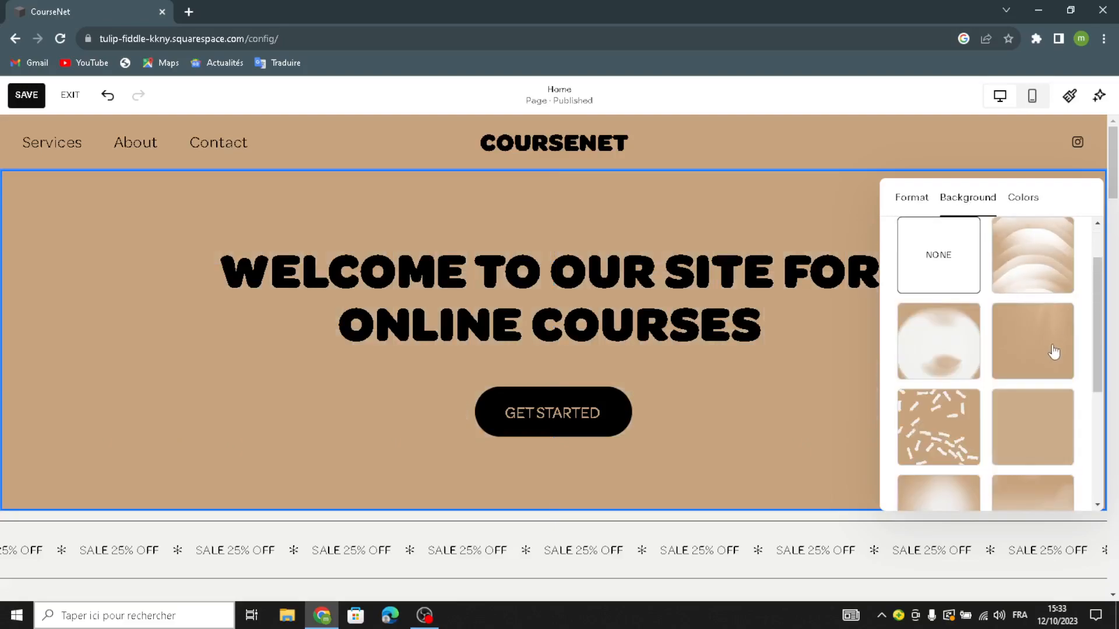
scroll(1036, 369, down, 3)
scroll(1036, 370, up, 2)
scroll(1025, 396, down, 2)
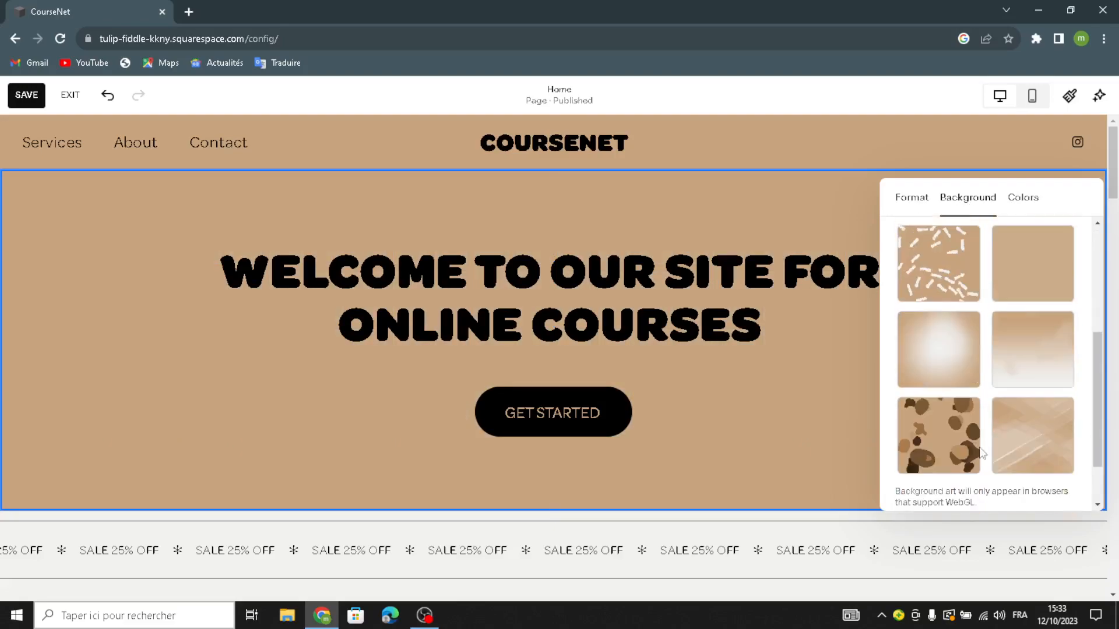
scroll(953, 329, up, 5)
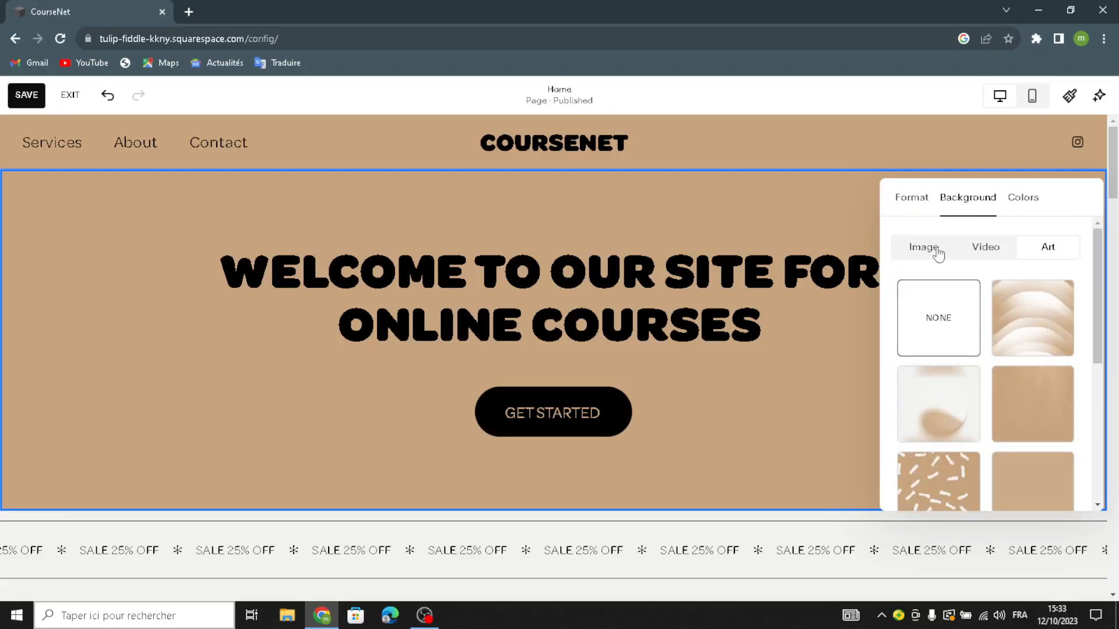
click(924, 247)
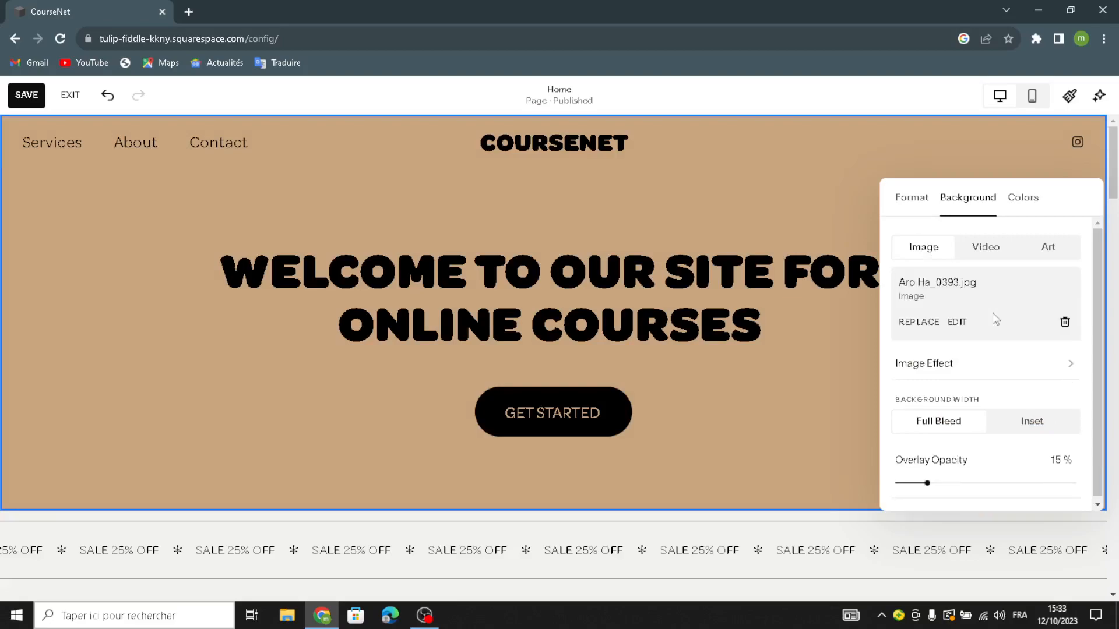
click(1066, 339)
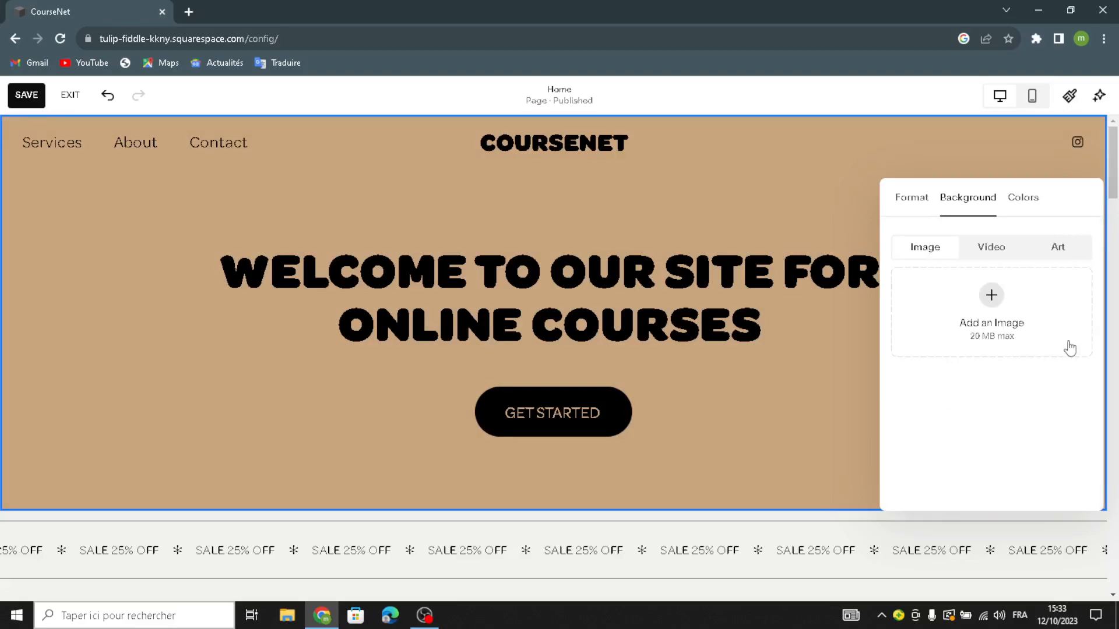
Step: Search the free image library for "online courses and tutorials" to find a background image for the intro section
click(991, 295)
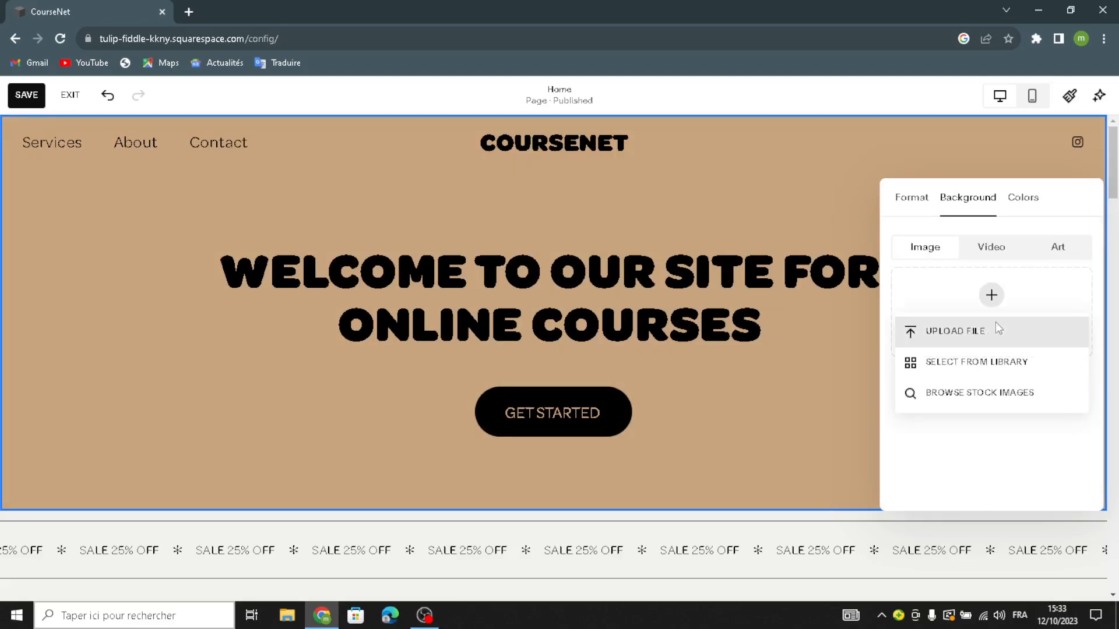
click(965, 363)
click(357, 155)
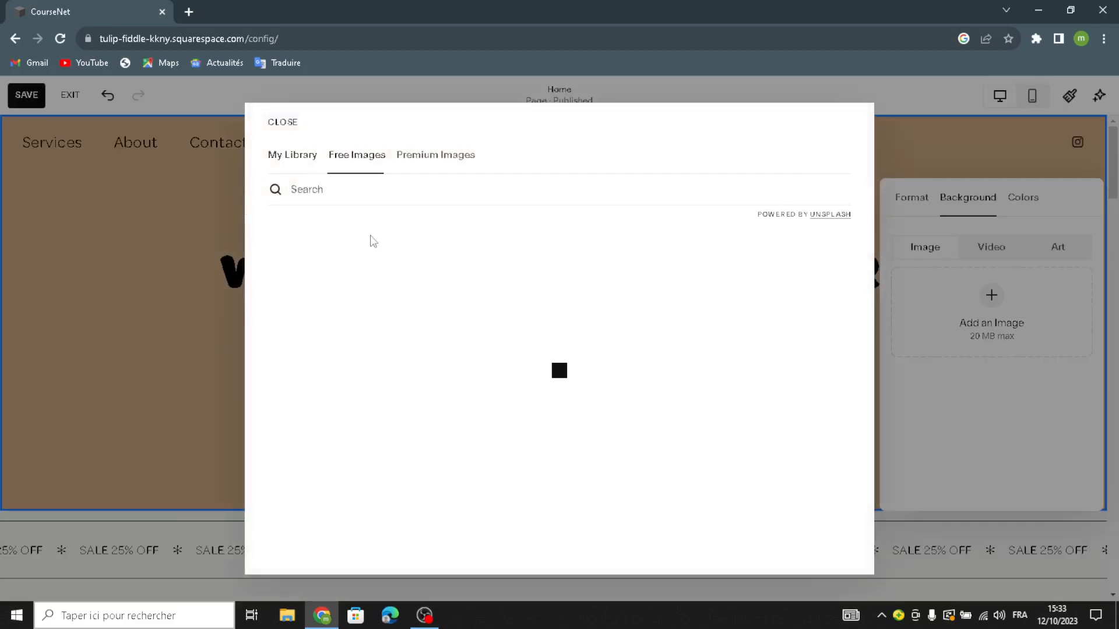
click(348, 197)
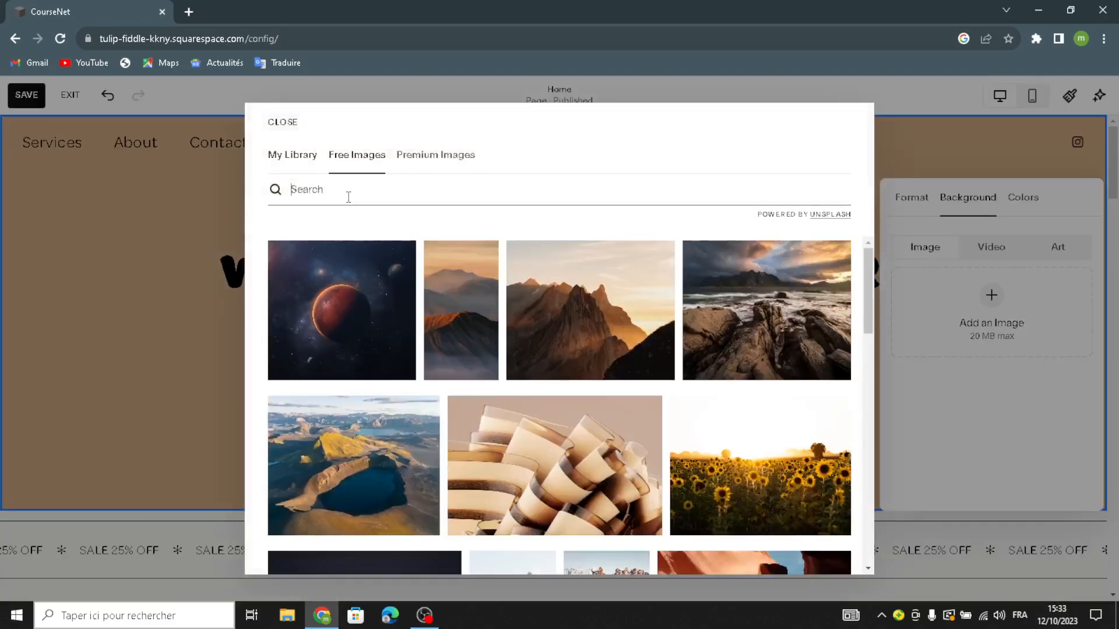
text(onli)
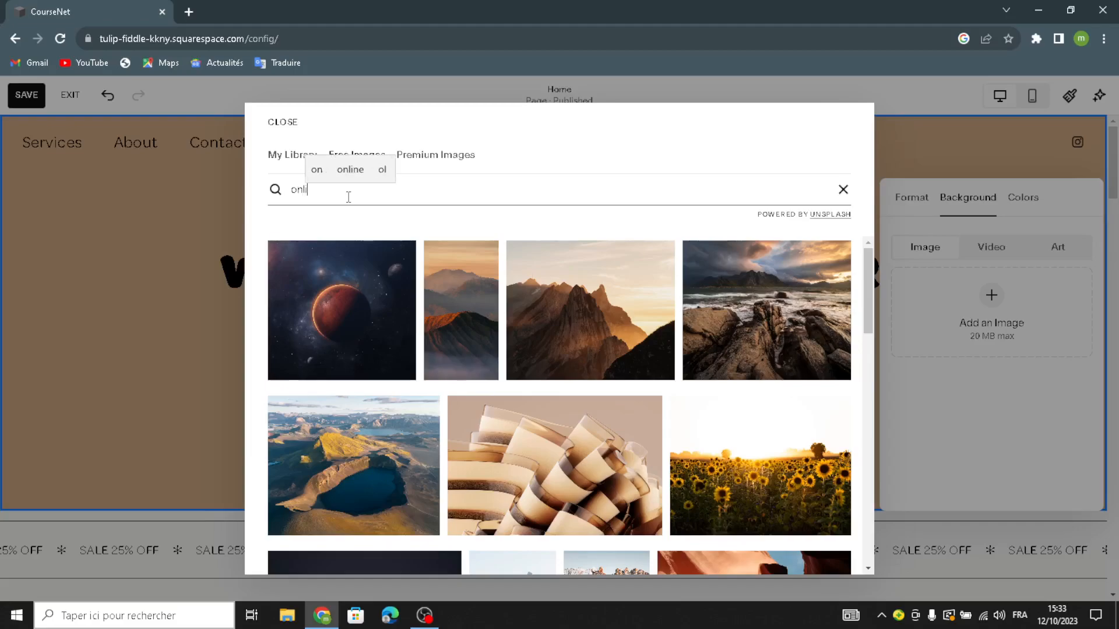
text(ne courses and ttu)
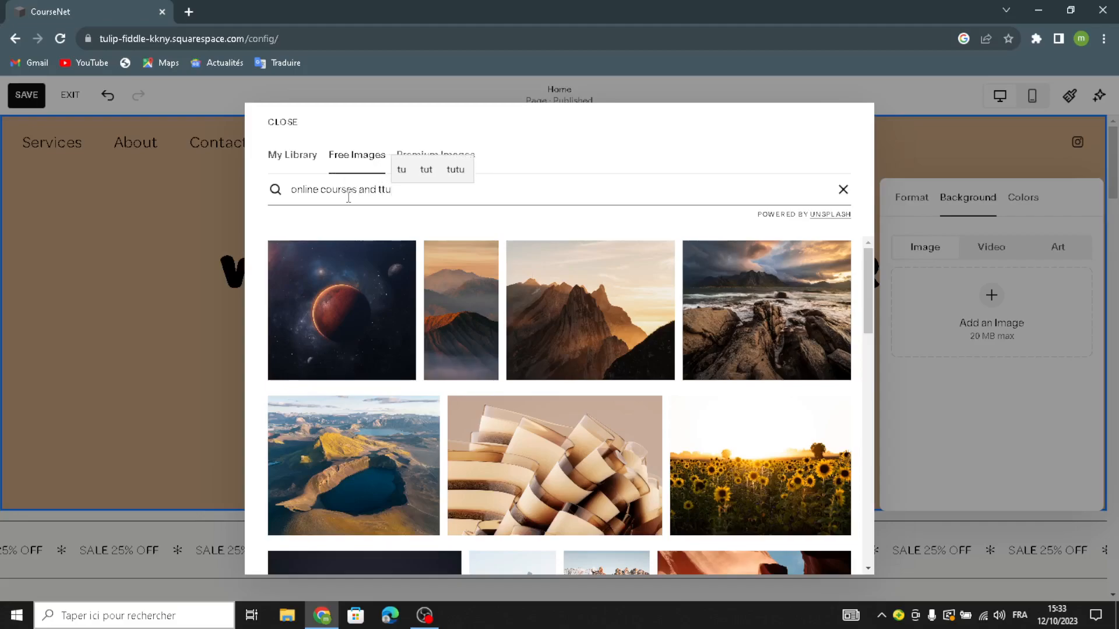
key(BackSpace)
key(BackSpace)
text(utorials)
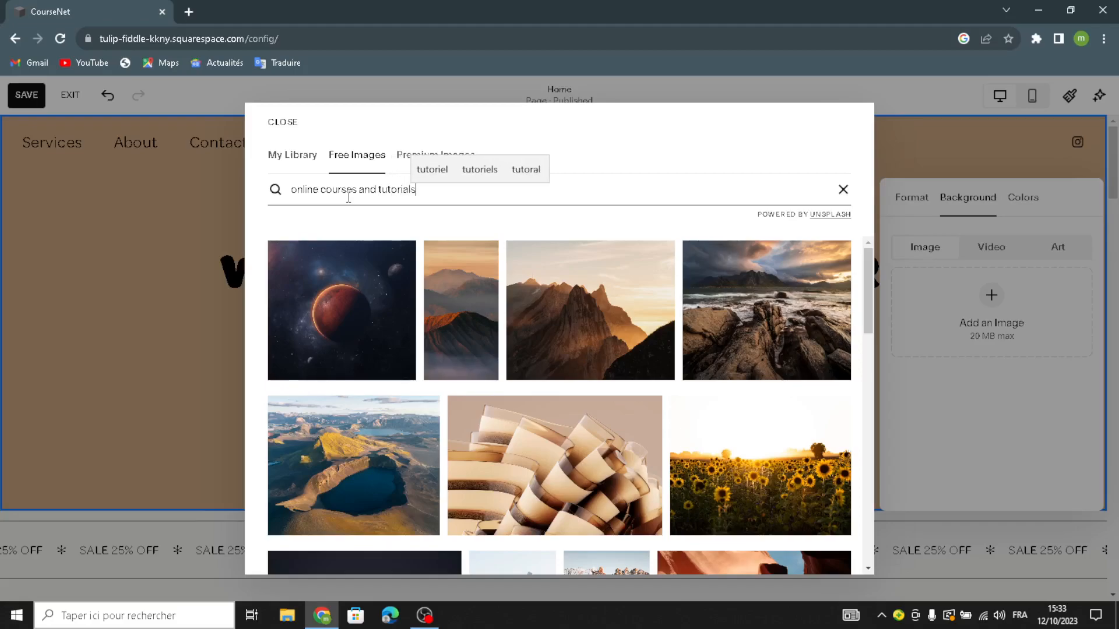
key(Return)
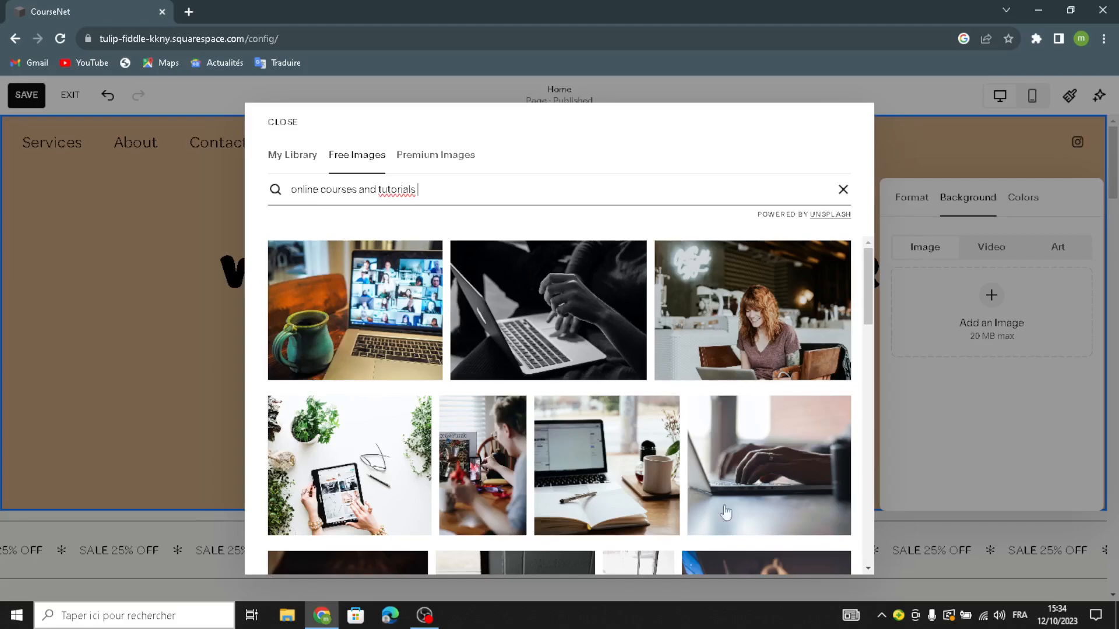
Step: Set the photo of a green mug beside a laptop video call as the intro section's background image
scroll(720, 526, down, 5)
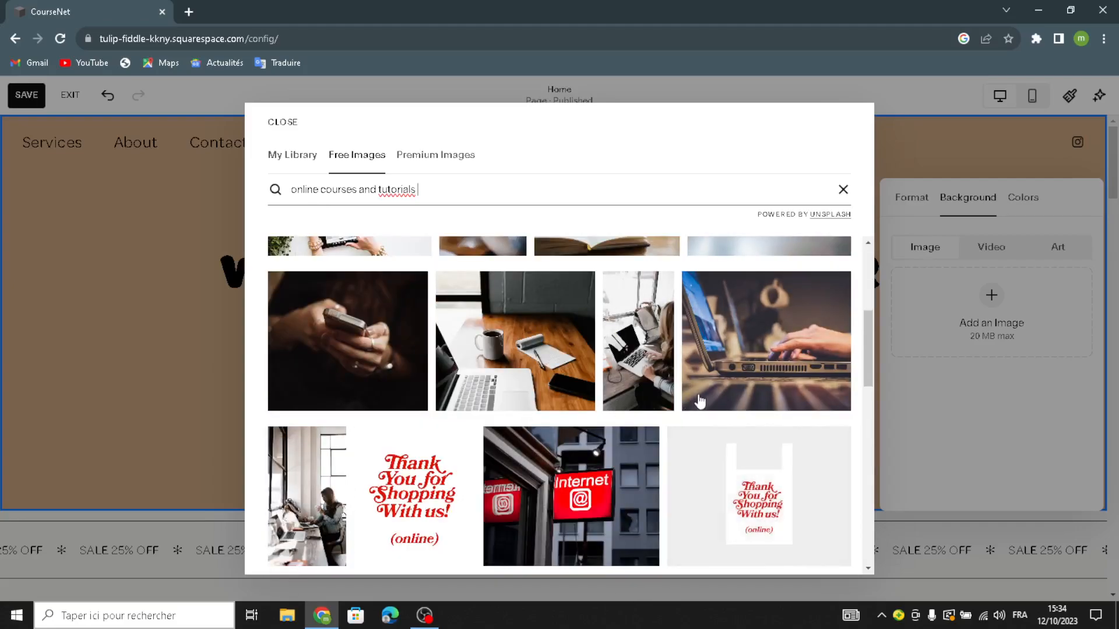
scroll(702, 402, down, 5)
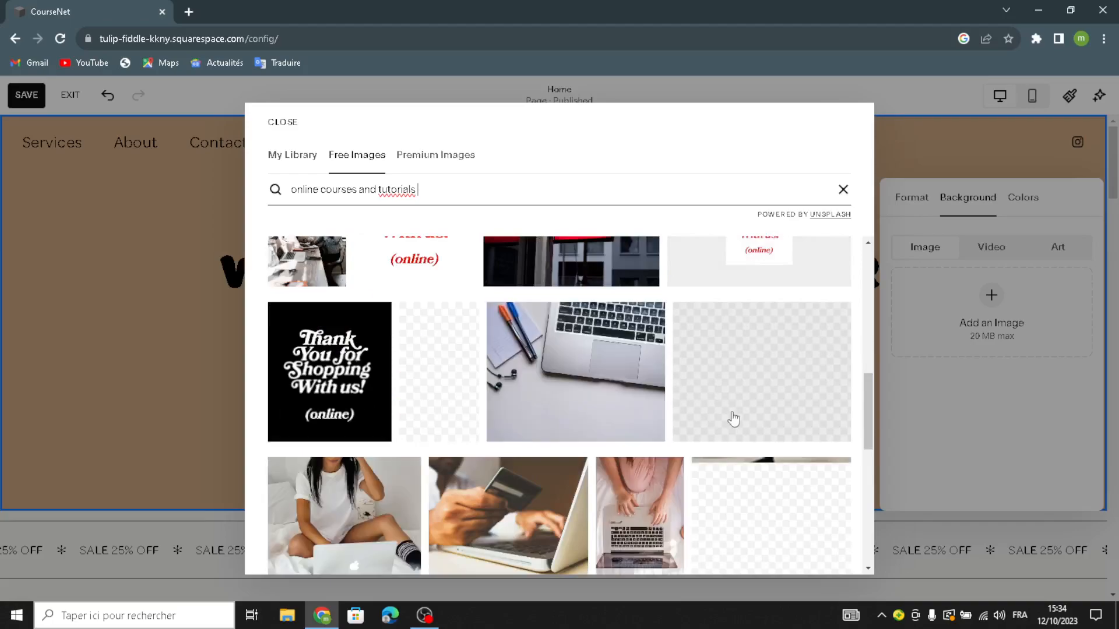
scroll(733, 434, down, 2)
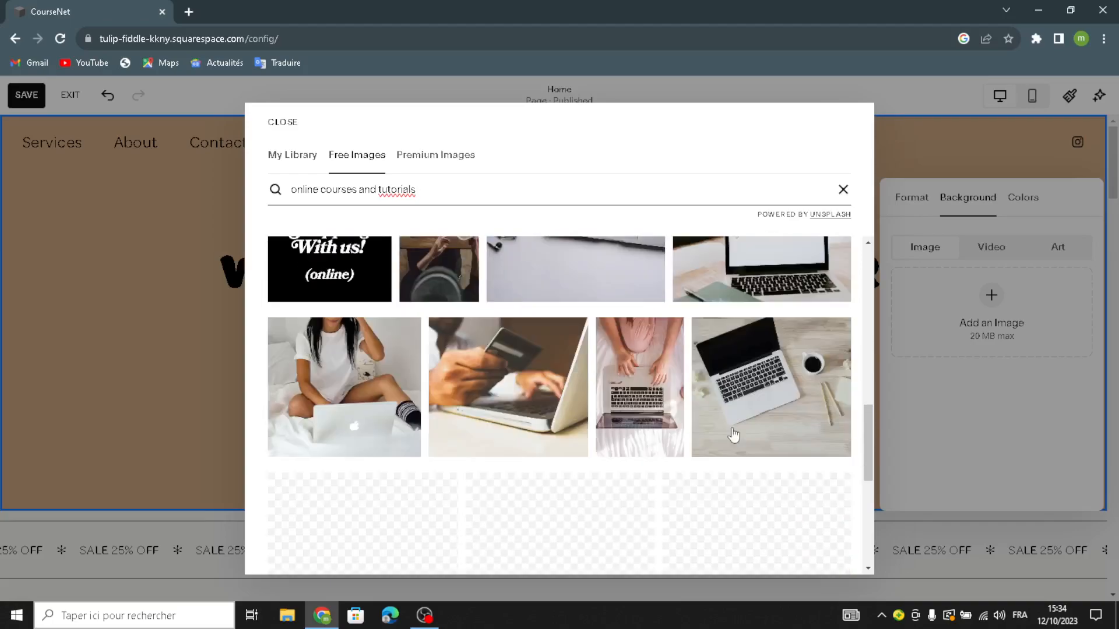
scroll(733, 434, down, 2)
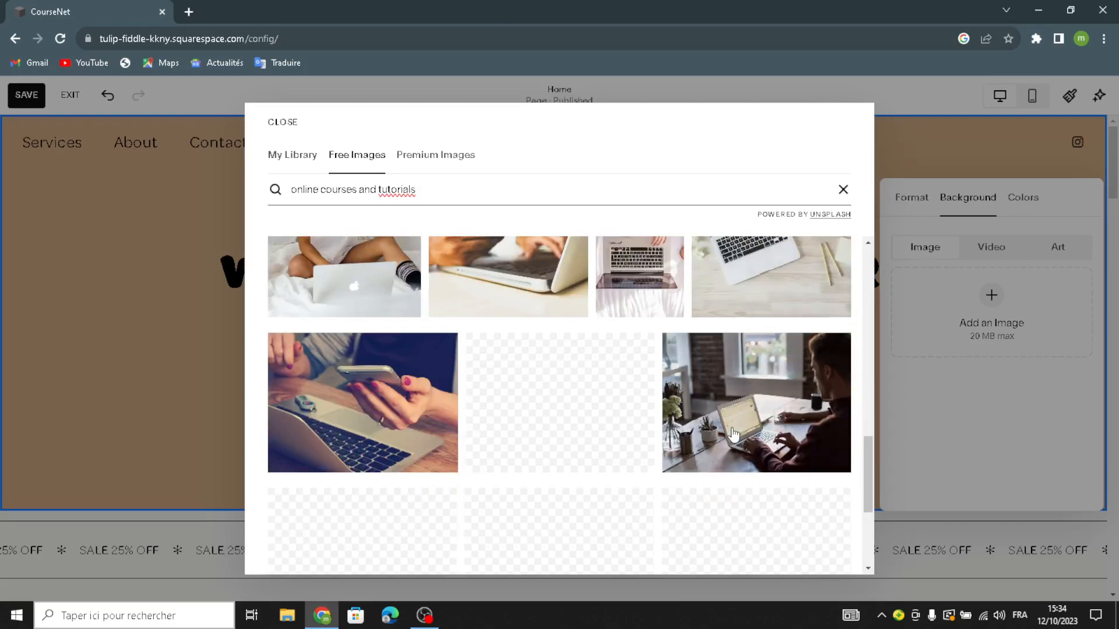
scroll(733, 434, up, 10)
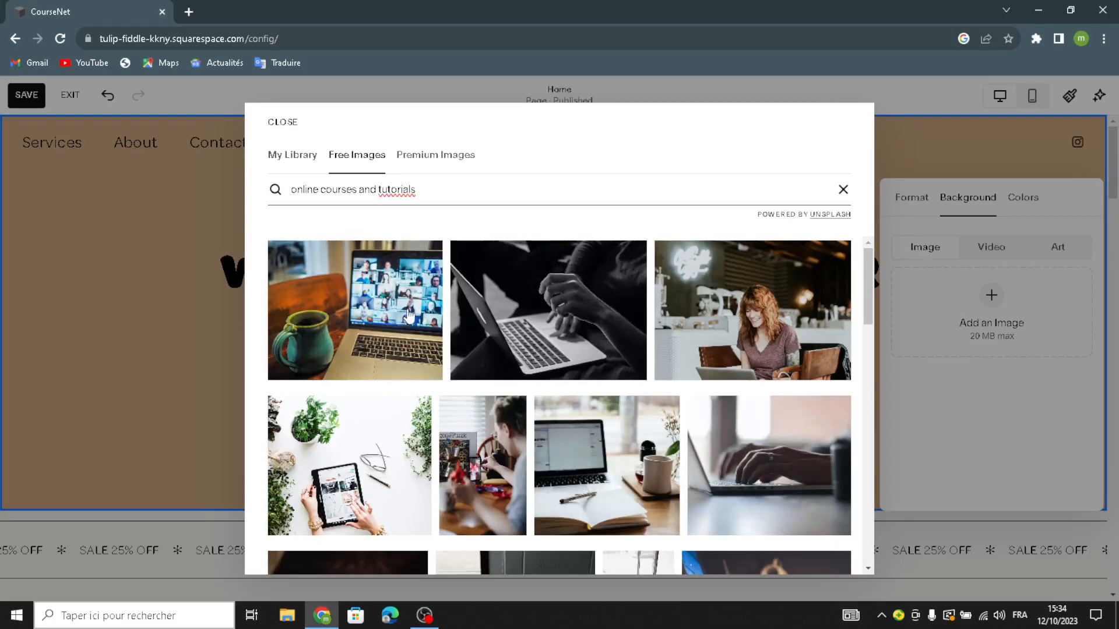
click(390, 320)
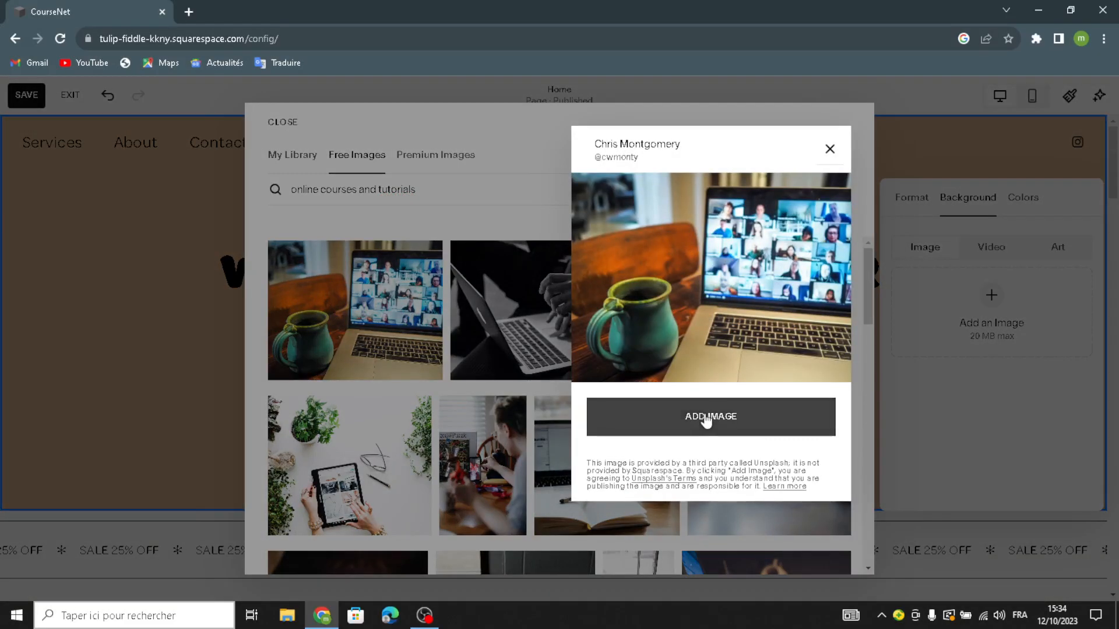
click(707, 420)
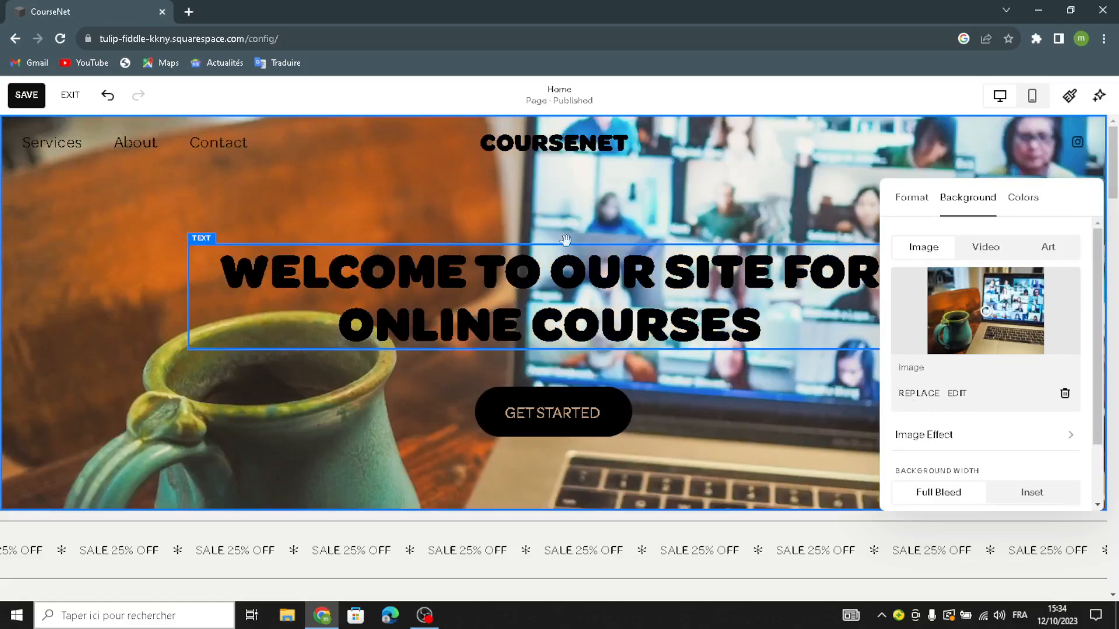
click(729, 215)
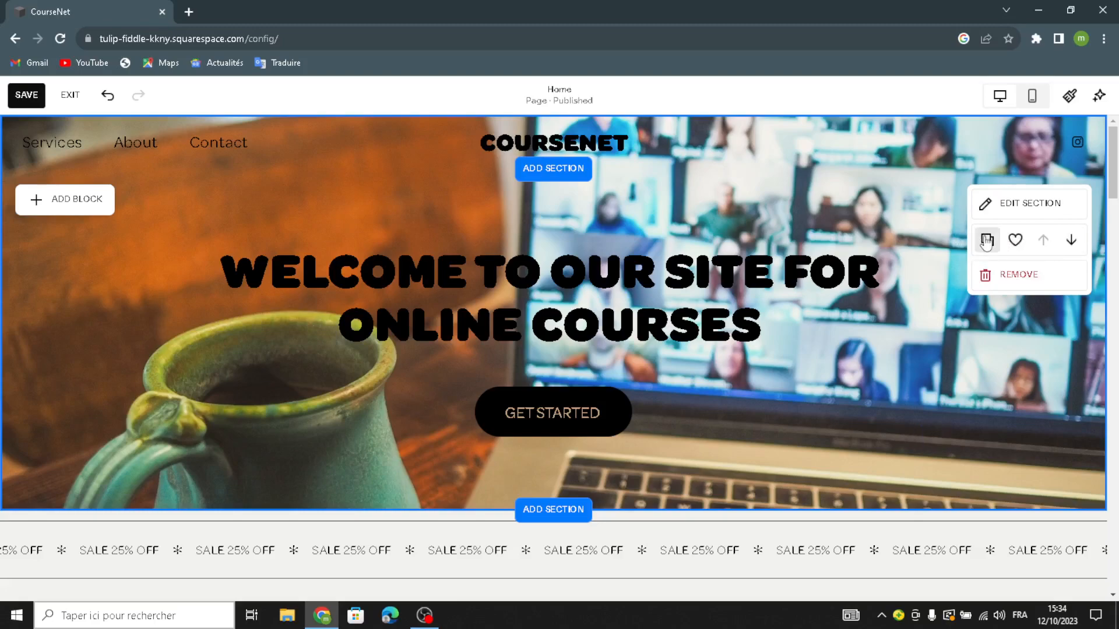
Step: Apply the Dark 1 color theme to the homepage intro section
click(1036, 204)
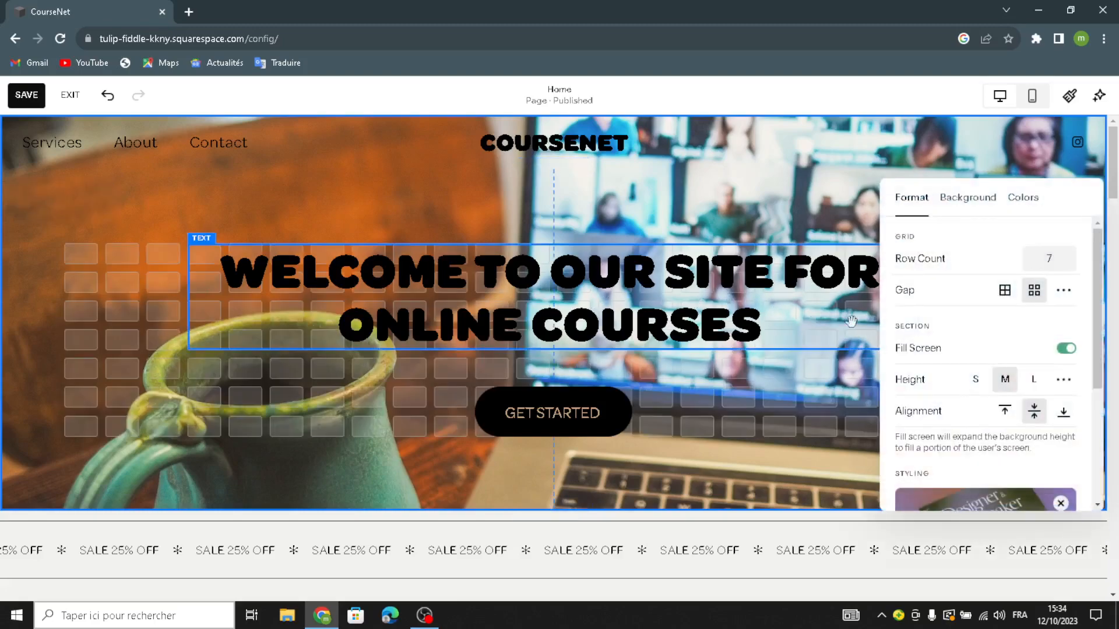
click(1021, 201)
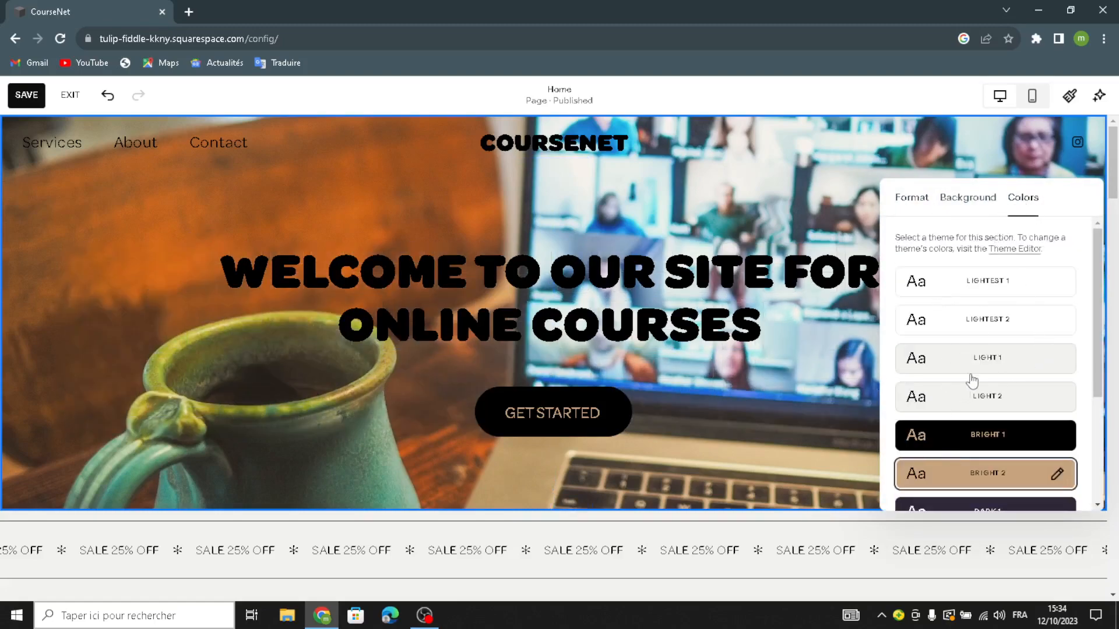
scroll(972, 379, down, 1)
click(983, 452)
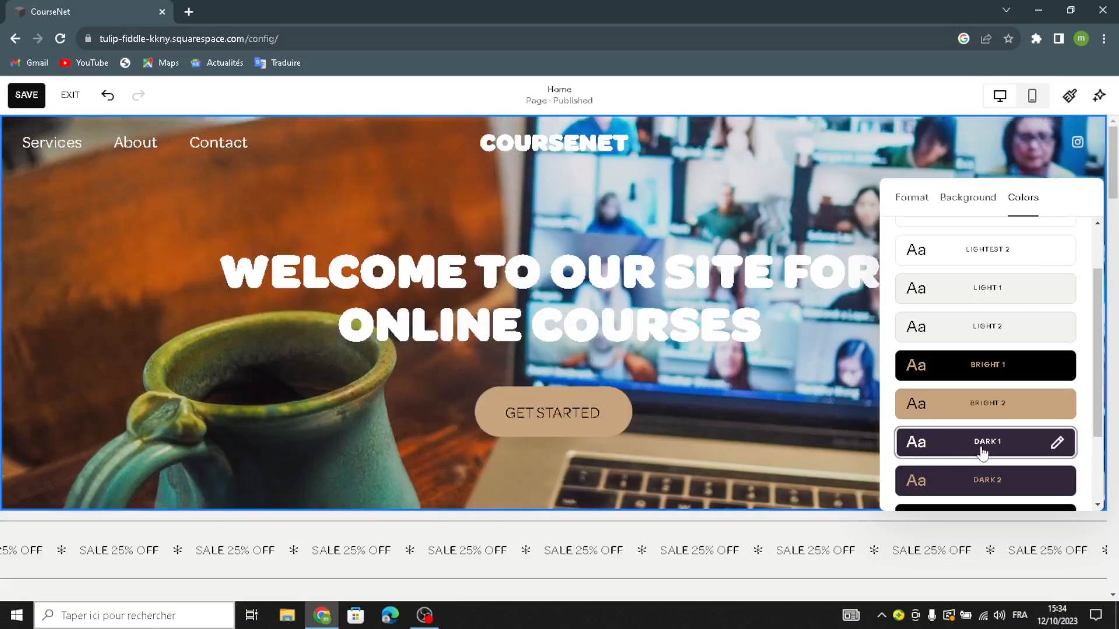
Step: Try the Darkest 1 and Darkest 2 color themes on the homepage intro section and settle on Bright 2
scroll(976, 448, down, 2)
click(972, 407)
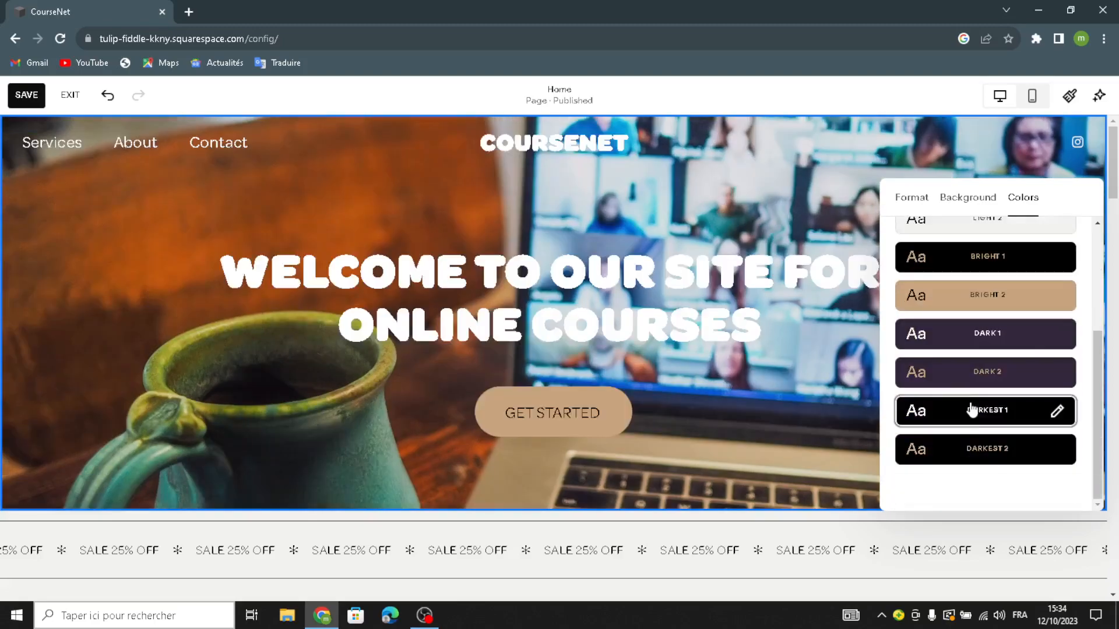
click(979, 445)
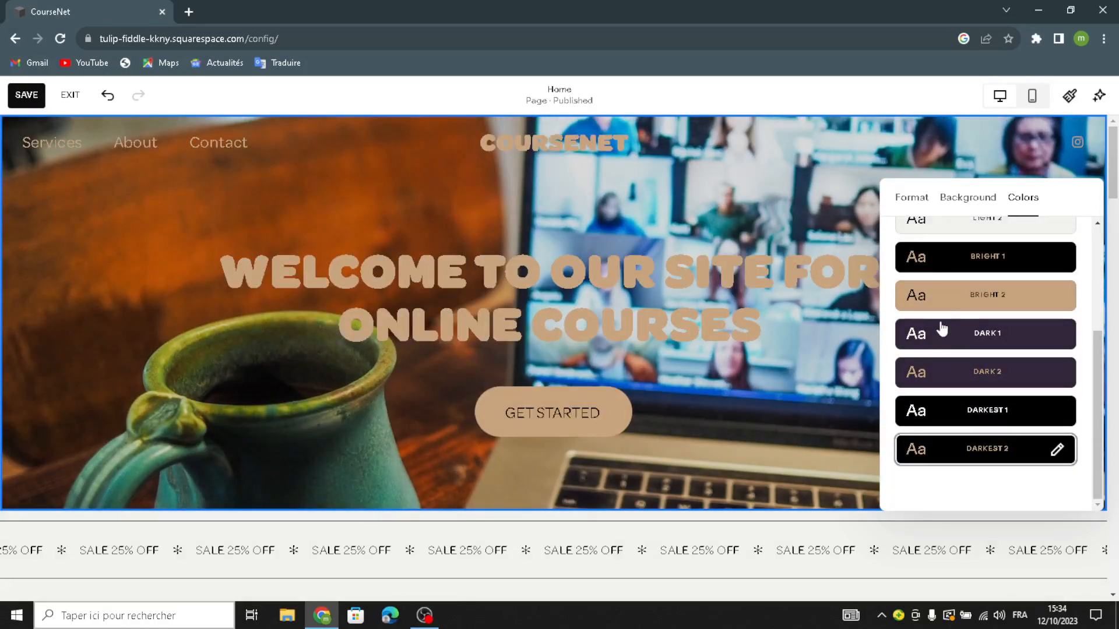
click(947, 312)
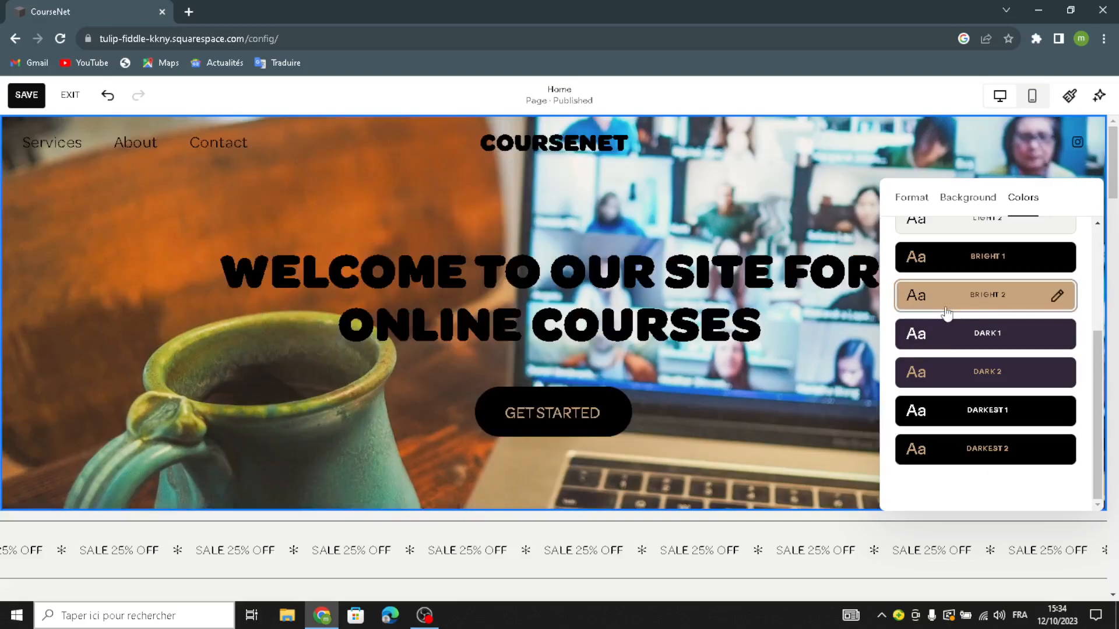
click(752, 429)
scroll(752, 424, down, 1)
scroll(535, 229, up, 1)
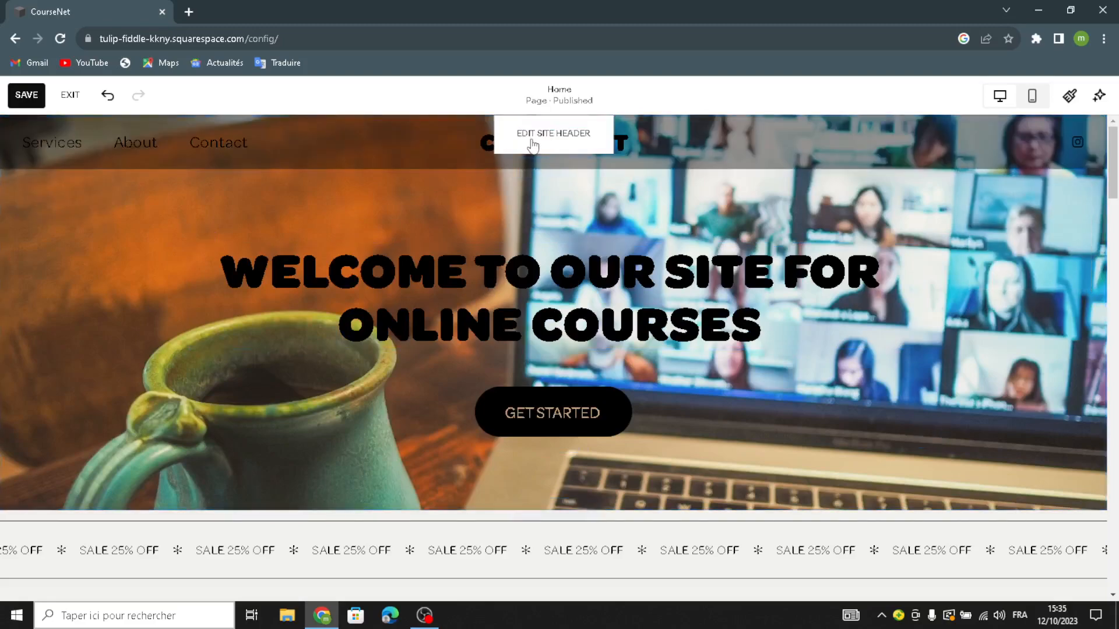
click(538, 169)
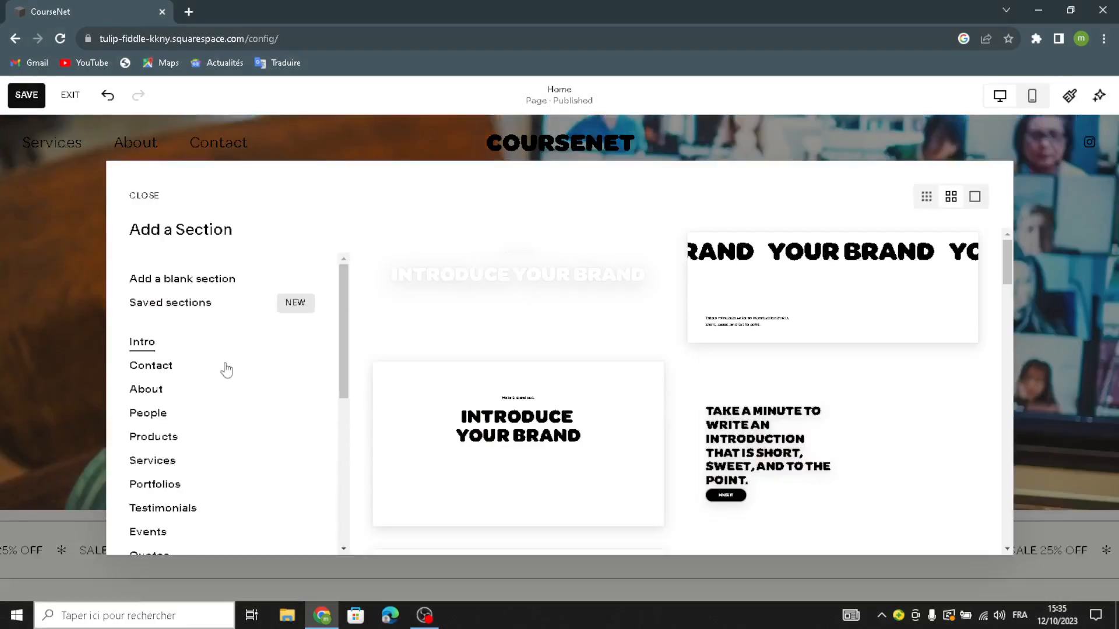
scroll(201, 408, down, 5)
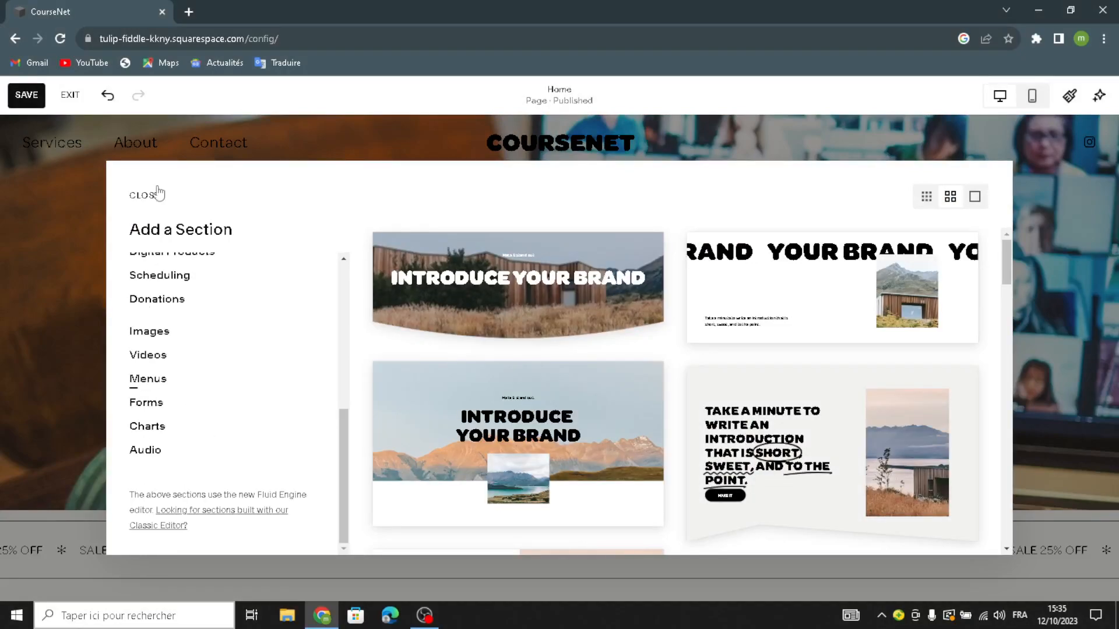
click(155, 204)
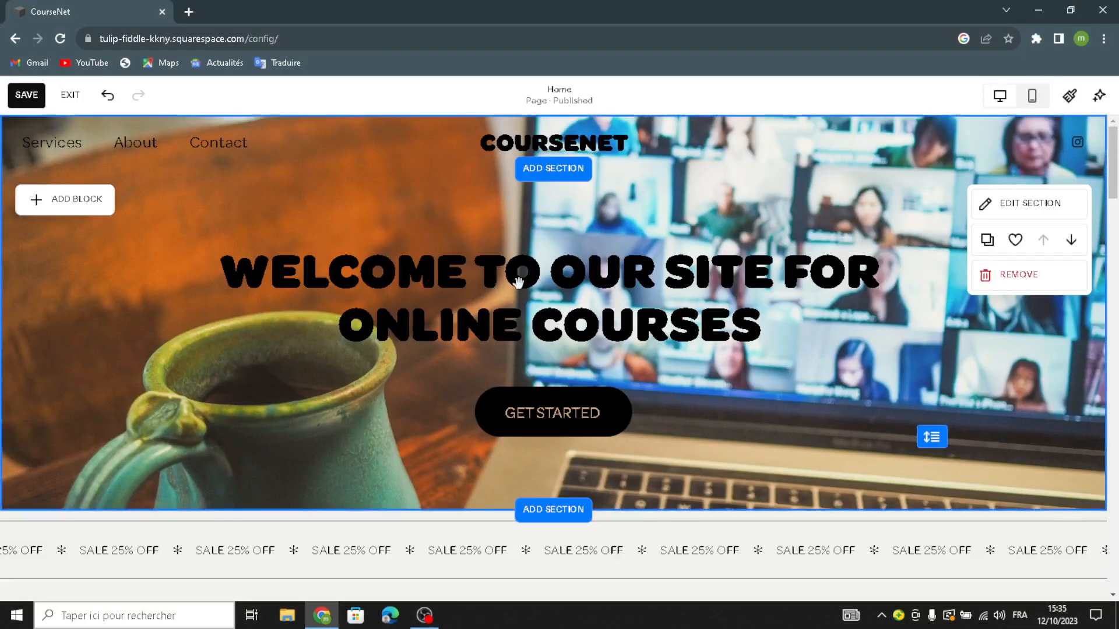
Step: Enable the Get Started button among the site header's elements
click(529, 138)
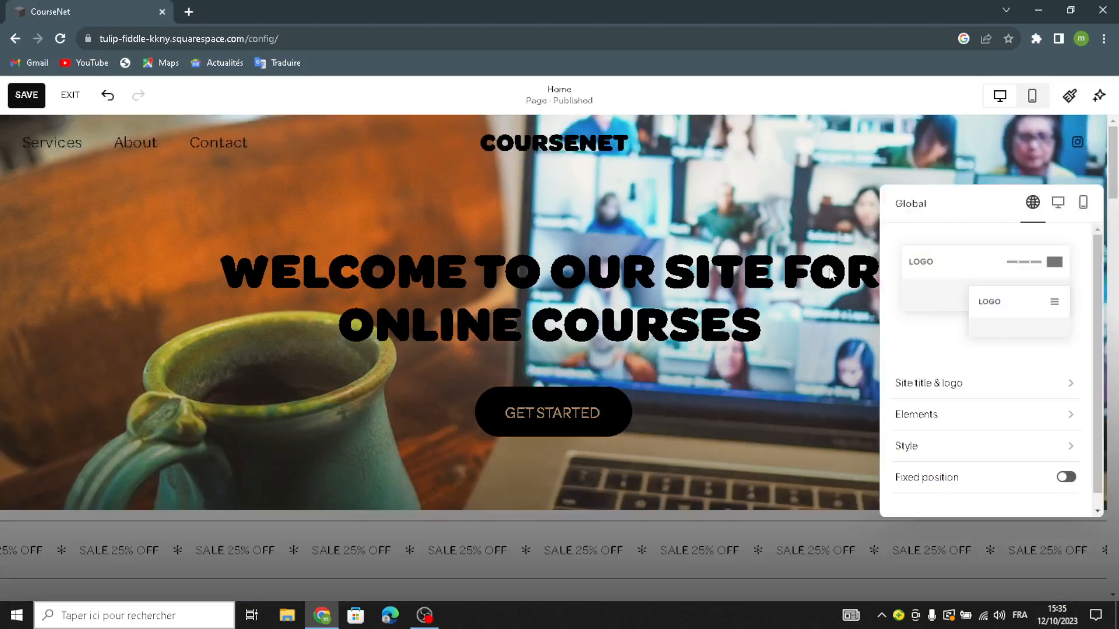
click(918, 385)
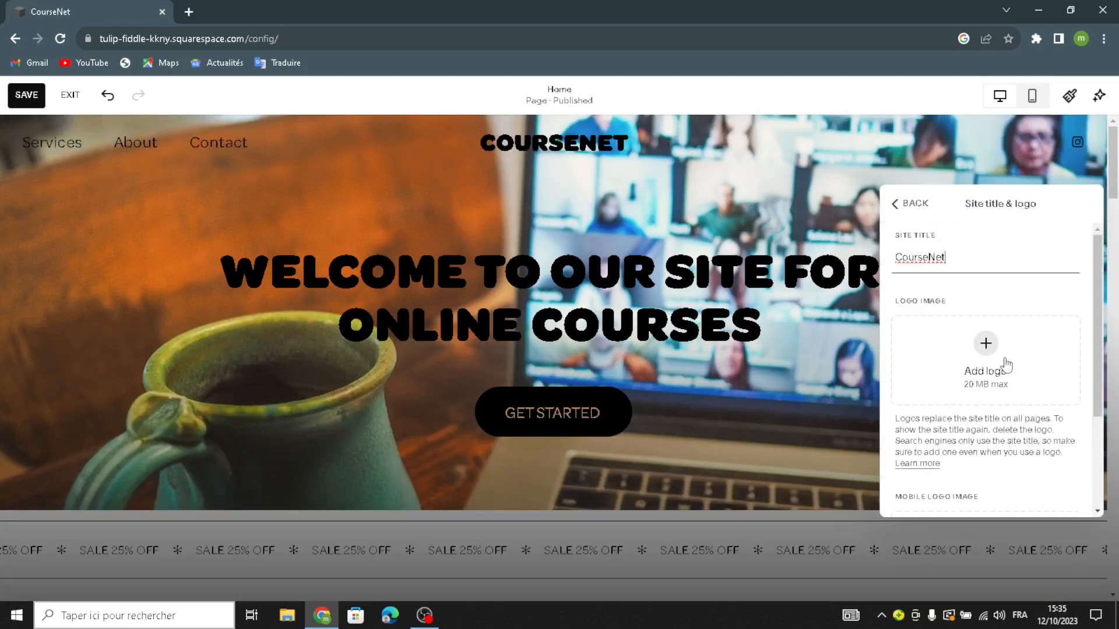
scroll(991, 373, down, 3)
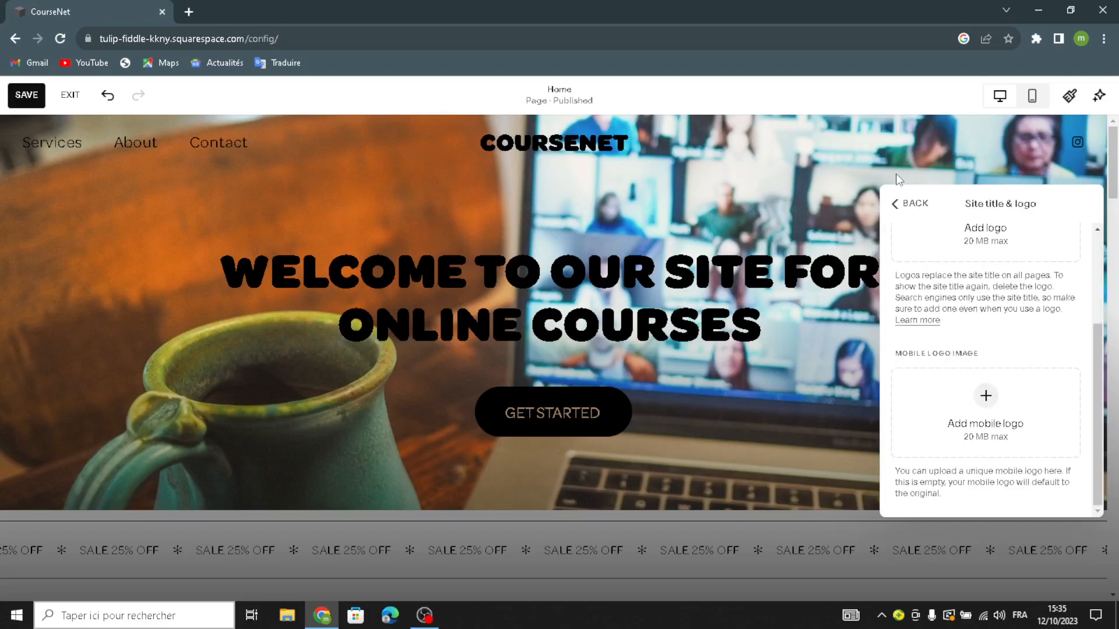
click(899, 210)
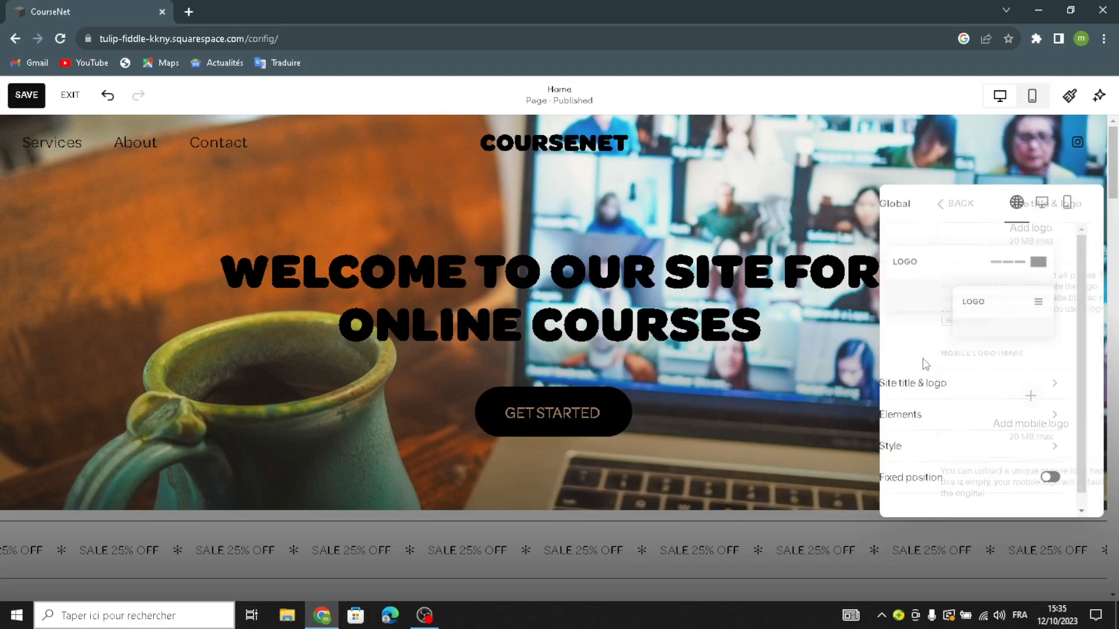
click(947, 420)
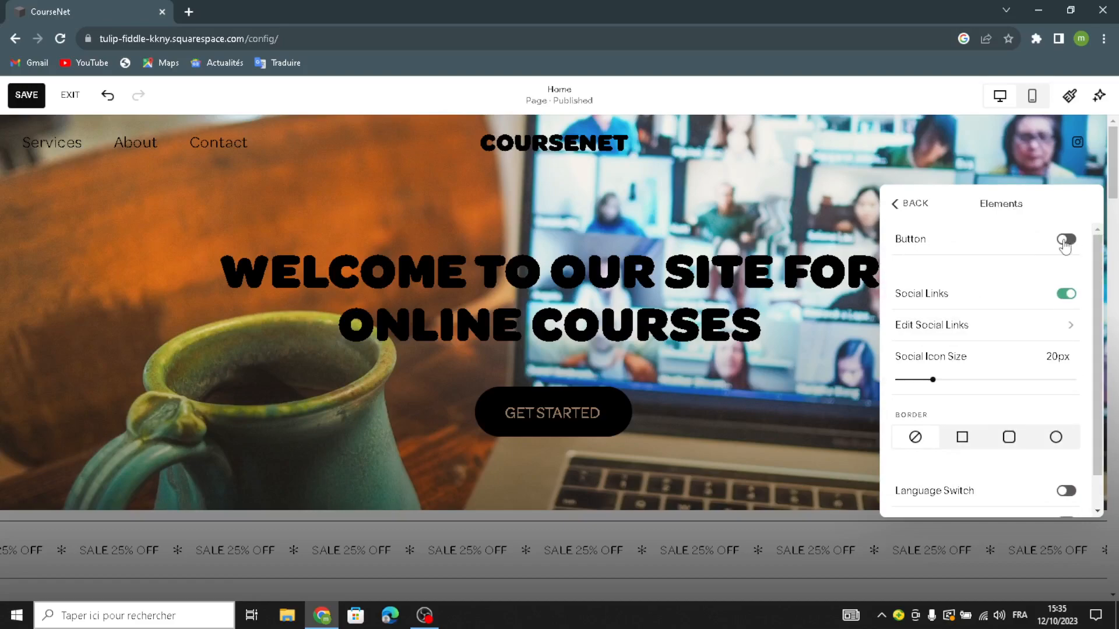
click(1065, 240)
drag(920, 266, 967, 268)
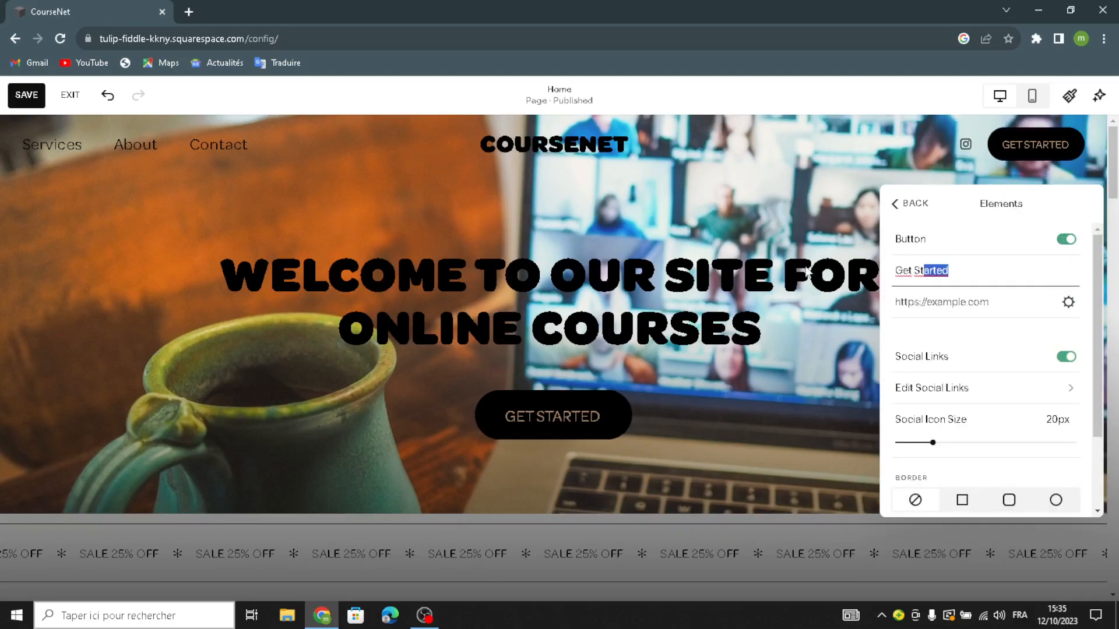
click(897, 203)
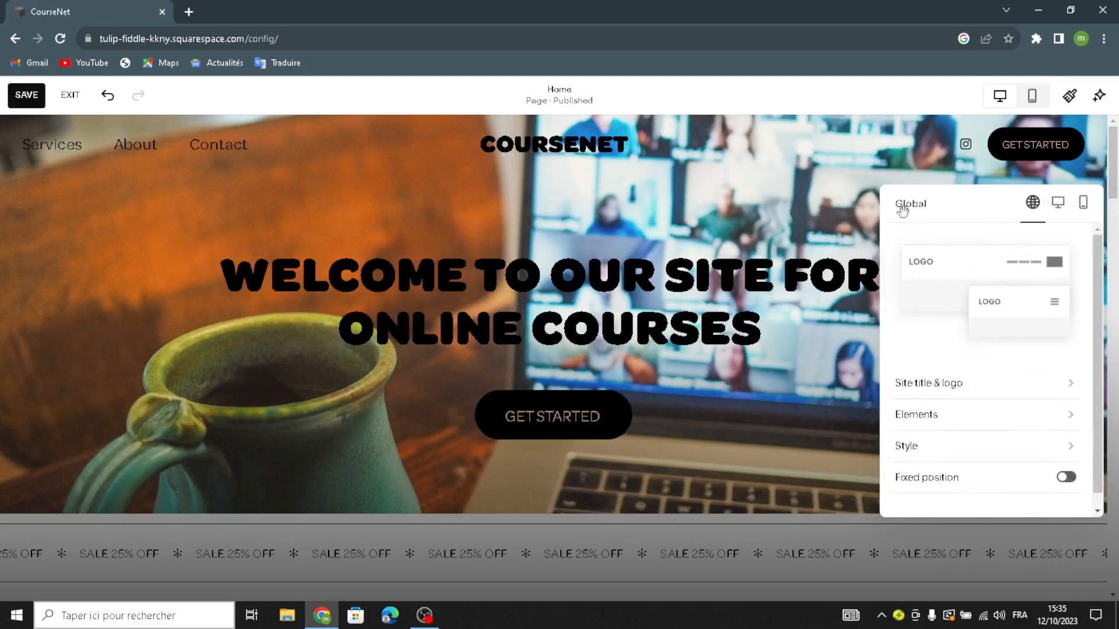
click(870, 169)
Step: Give the scrolling SALE 25% OFF banner a wave intensity one notch above zero and set its text size to S
scroll(871, 381, down, 3)
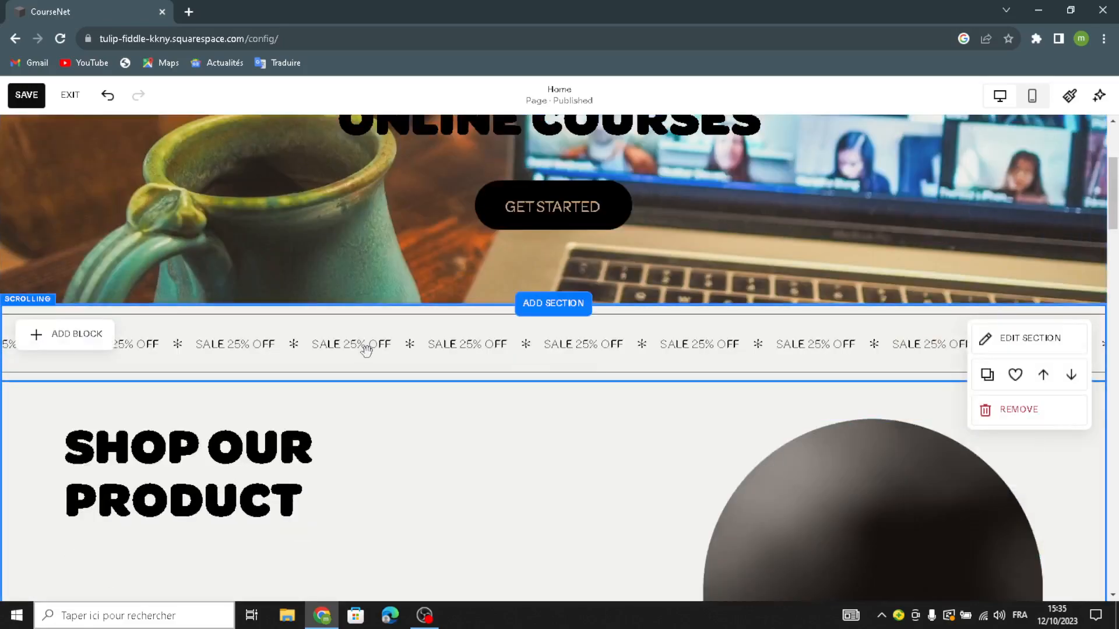
click(68, 338)
click(32, 275)
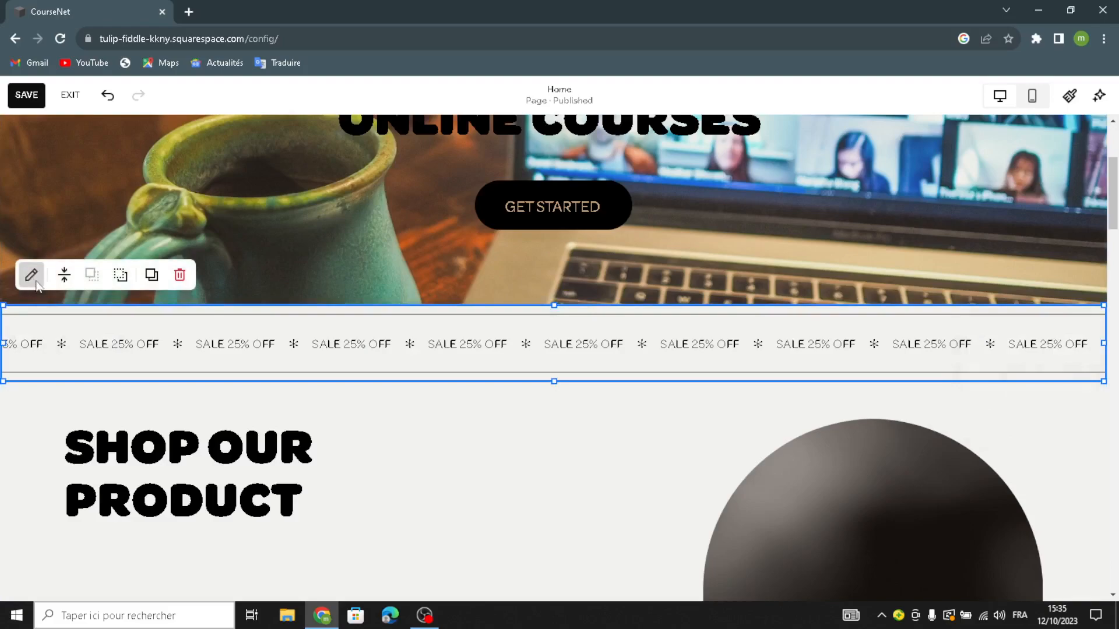
click(959, 280)
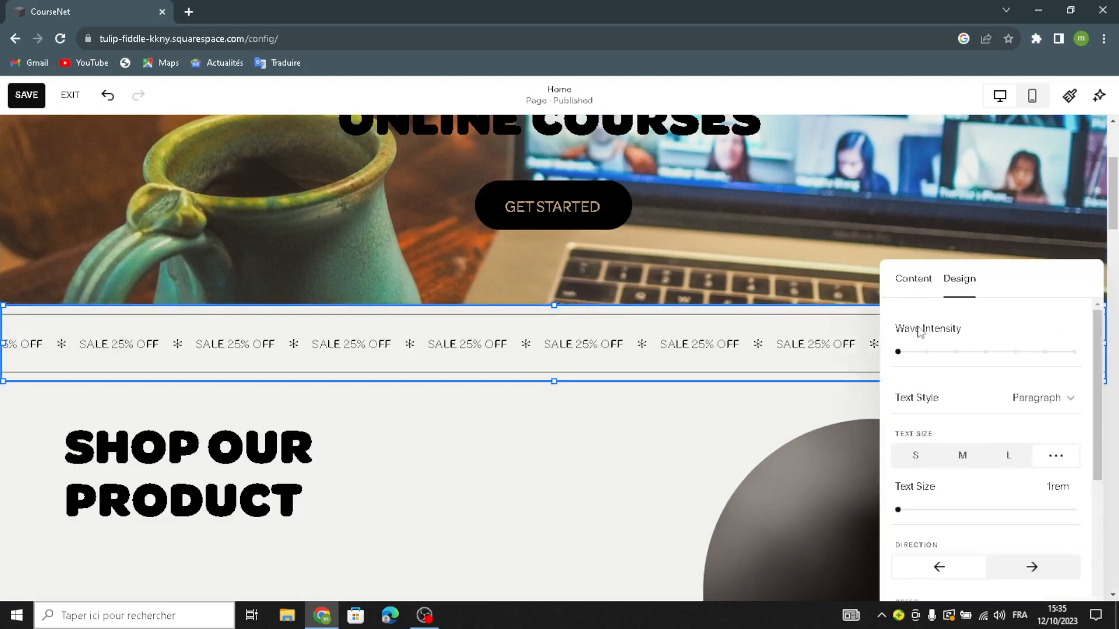
drag(899, 351, 922, 358)
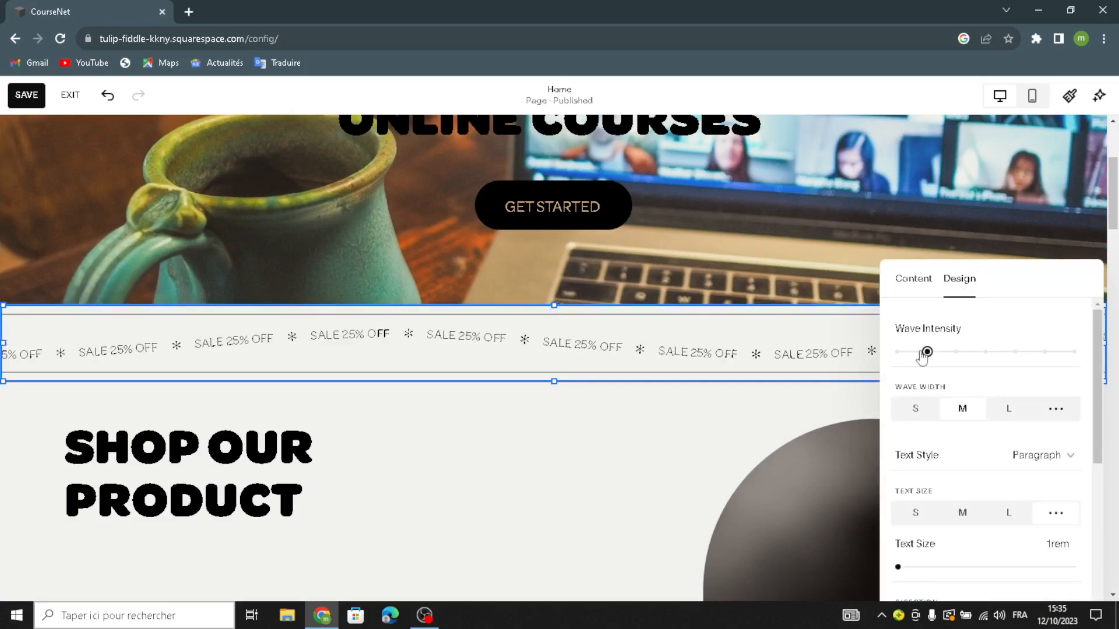
click(919, 513)
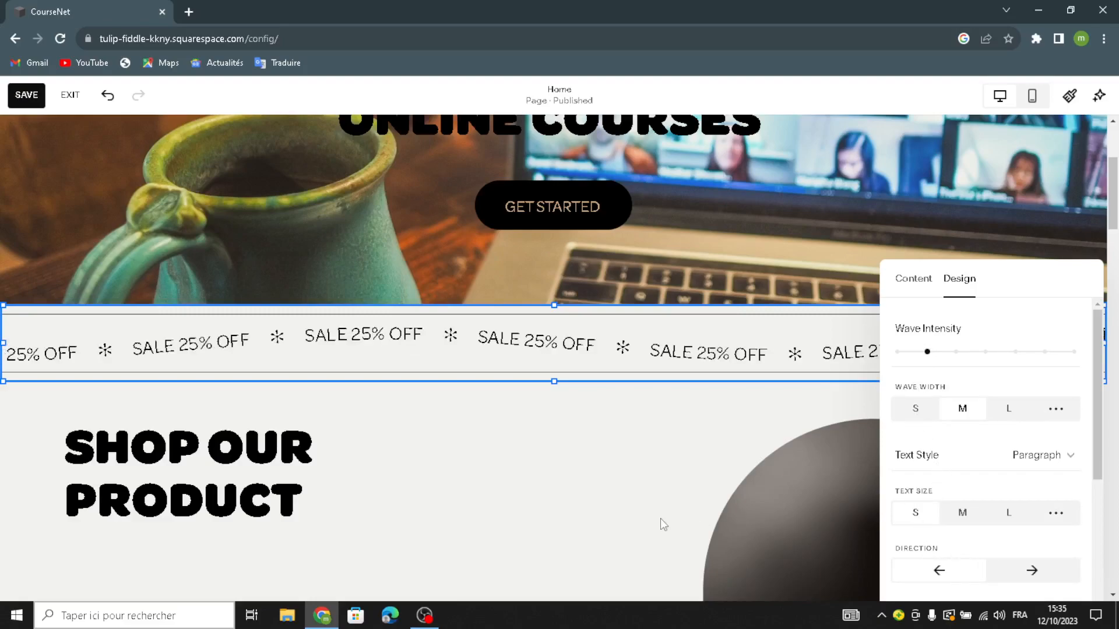
Step: Delete the arched image of the red vase from the Shop Our Product section
click(660, 519)
scroll(670, 507, down, 5)
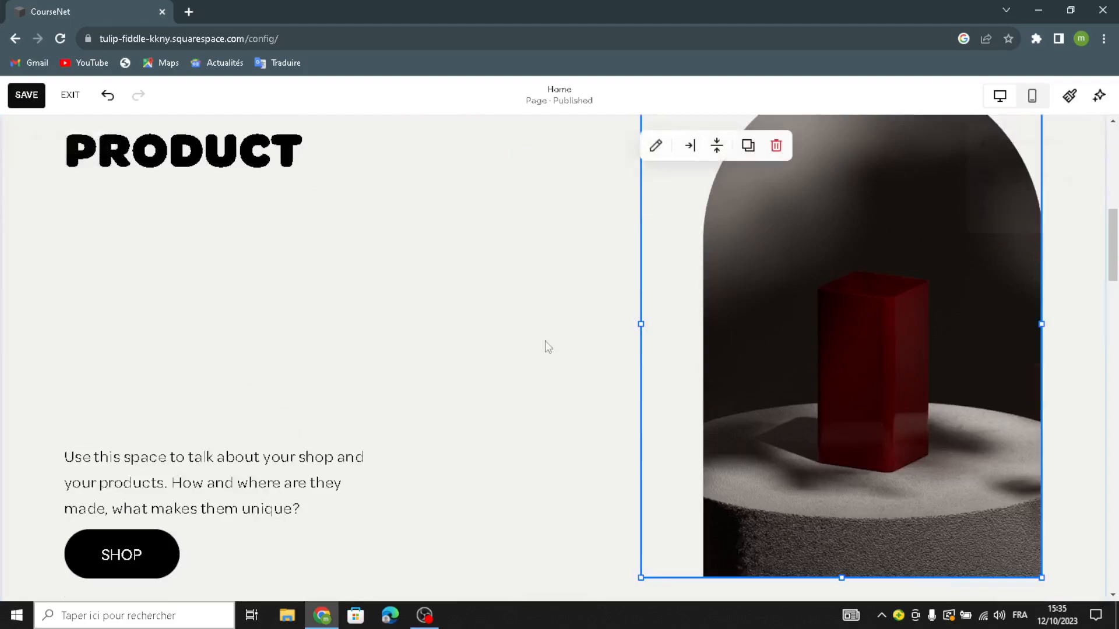
click(778, 156)
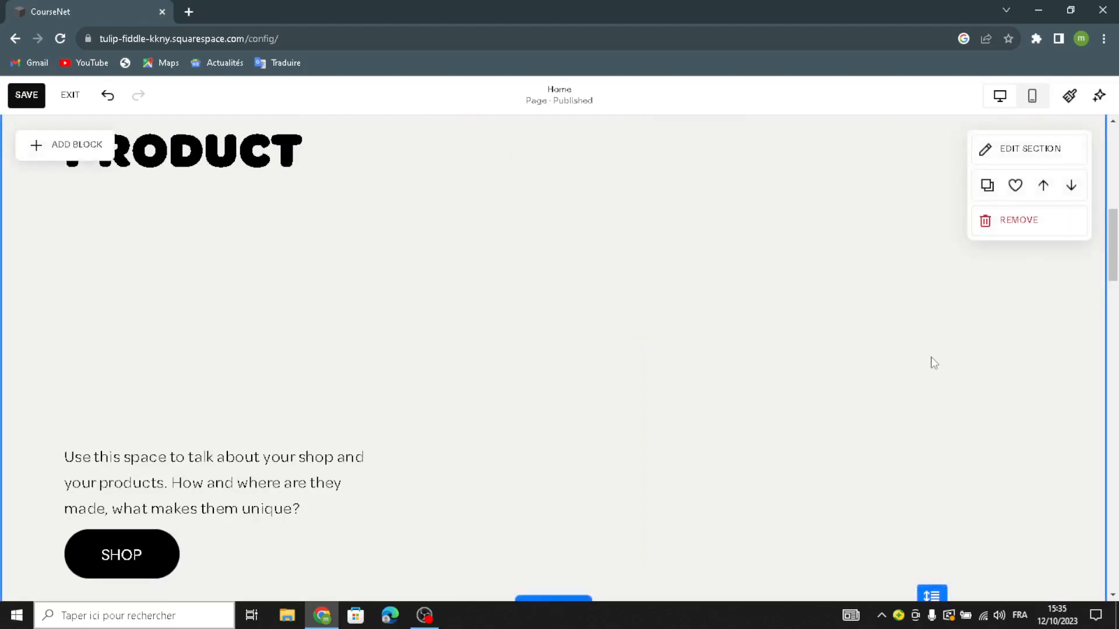
Step: Add an image block to the empty right half of the Shop Our Product section
click(34, 148)
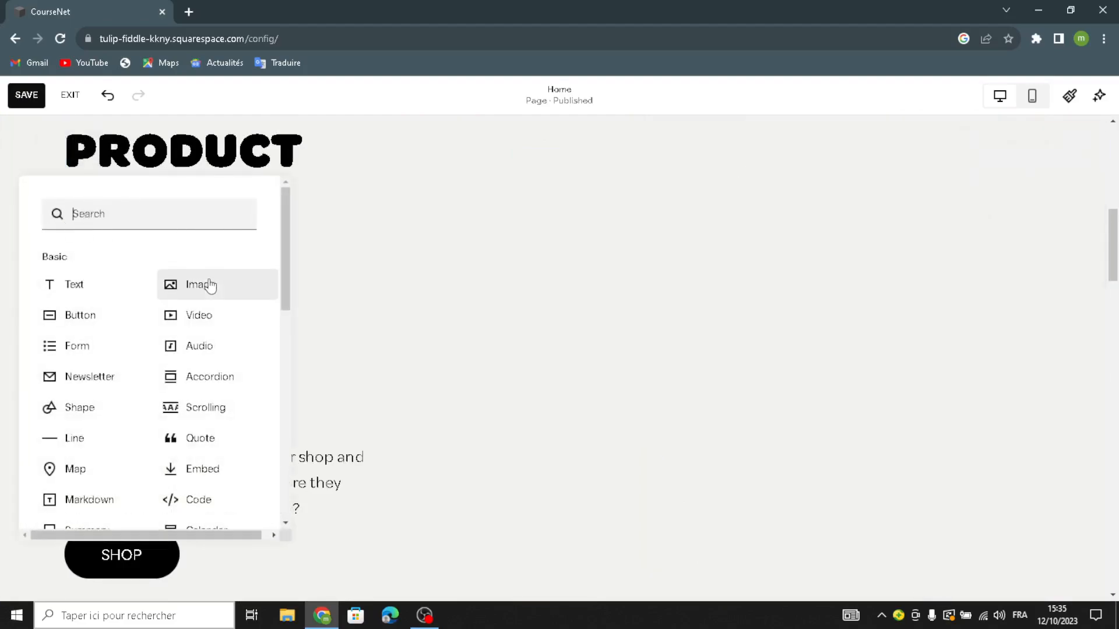
click(209, 298)
drag(294, 322, 897, 303)
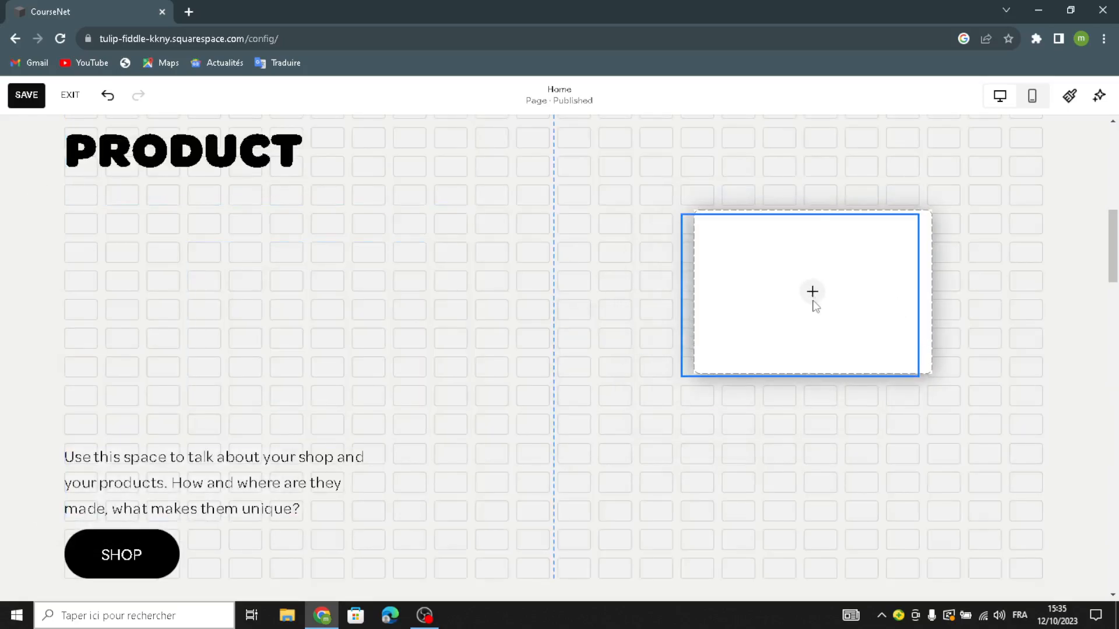
Step: Search the free image library for "online courses" to fill the new image block
click(749, 343)
click(741, 314)
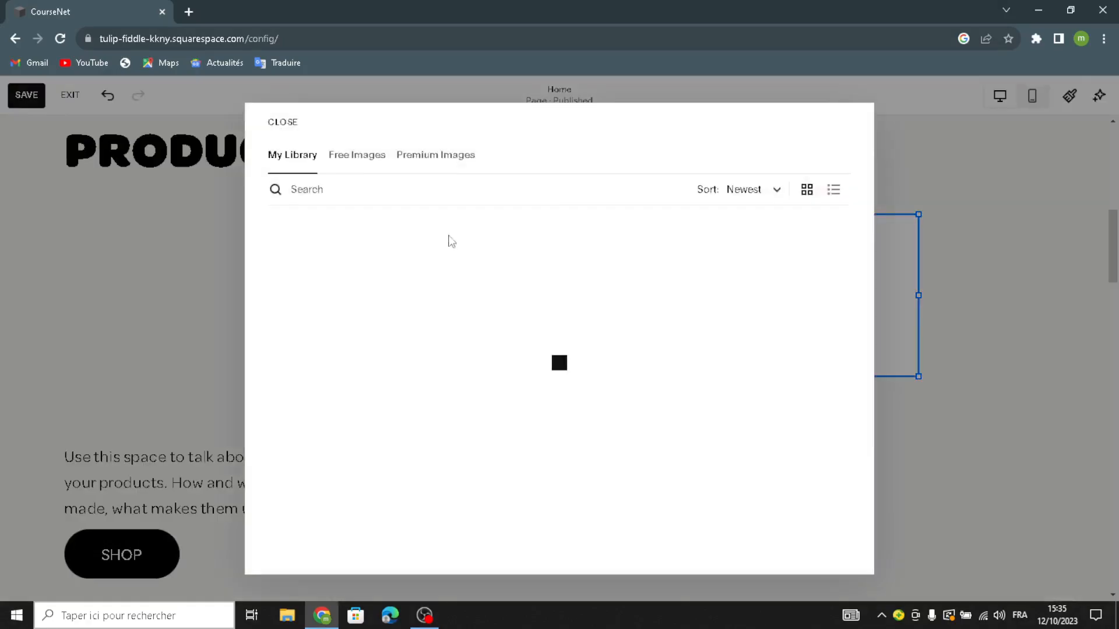
click(349, 169)
click(345, 196)
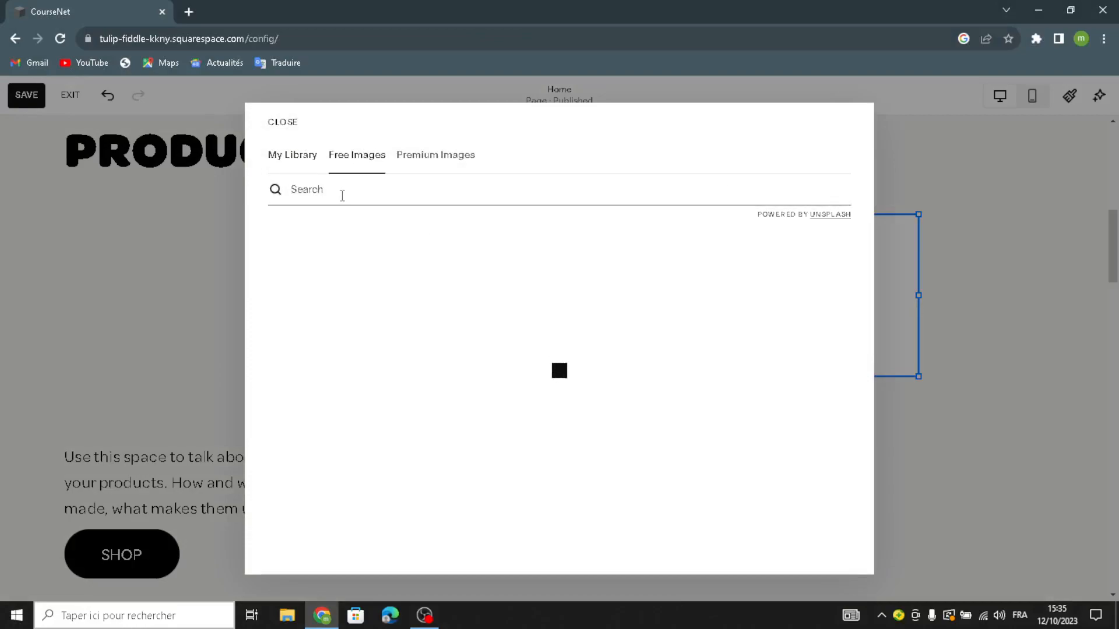
text(onl)
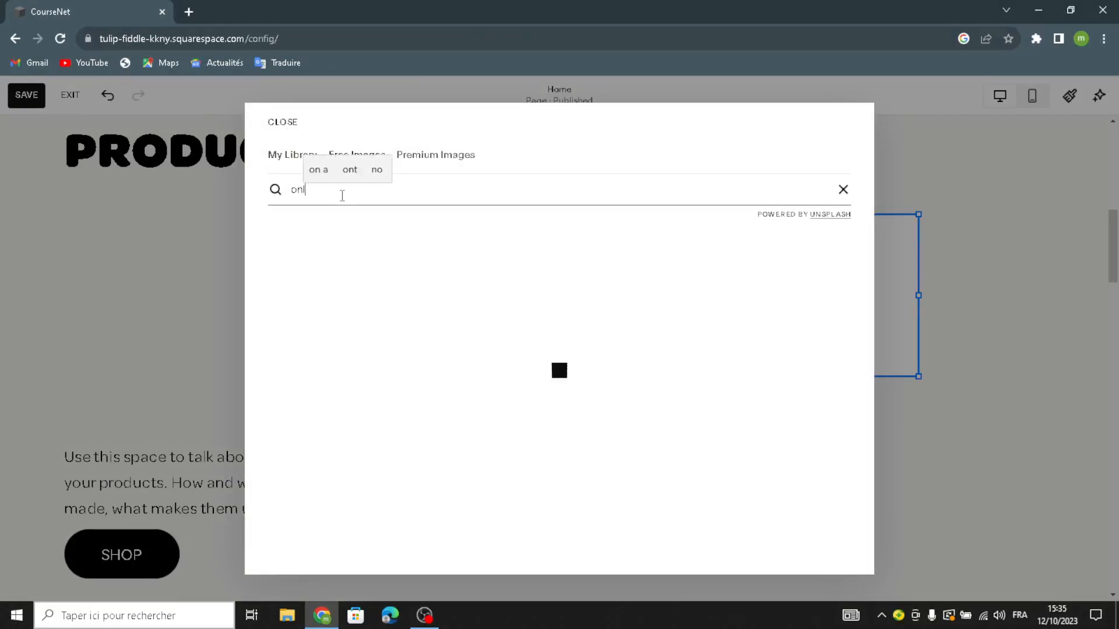
text(ine co)
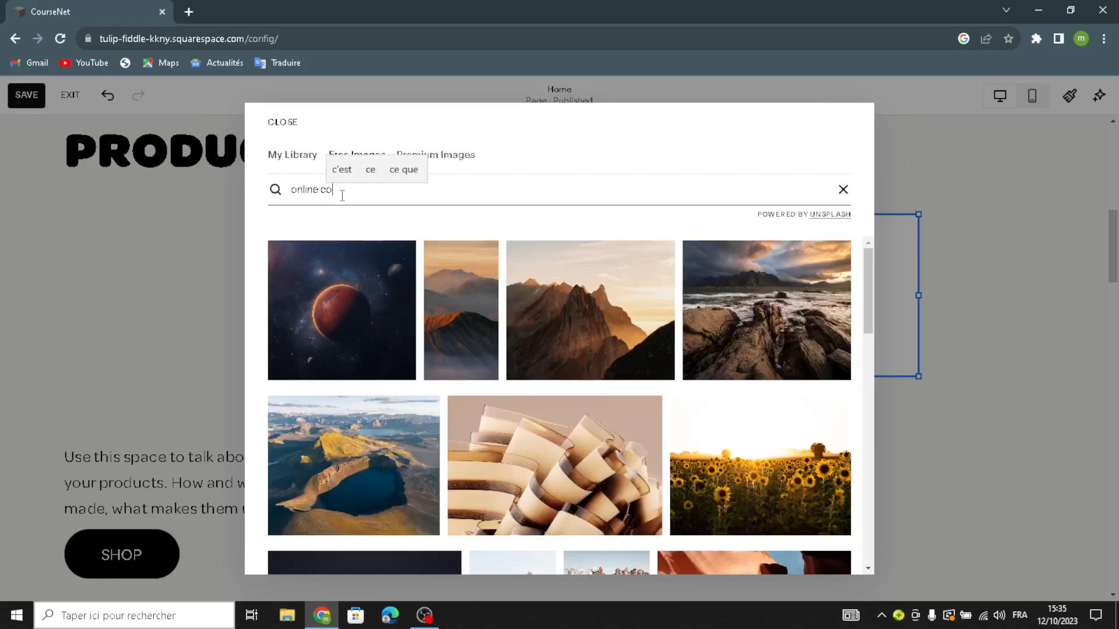
text(urses *)
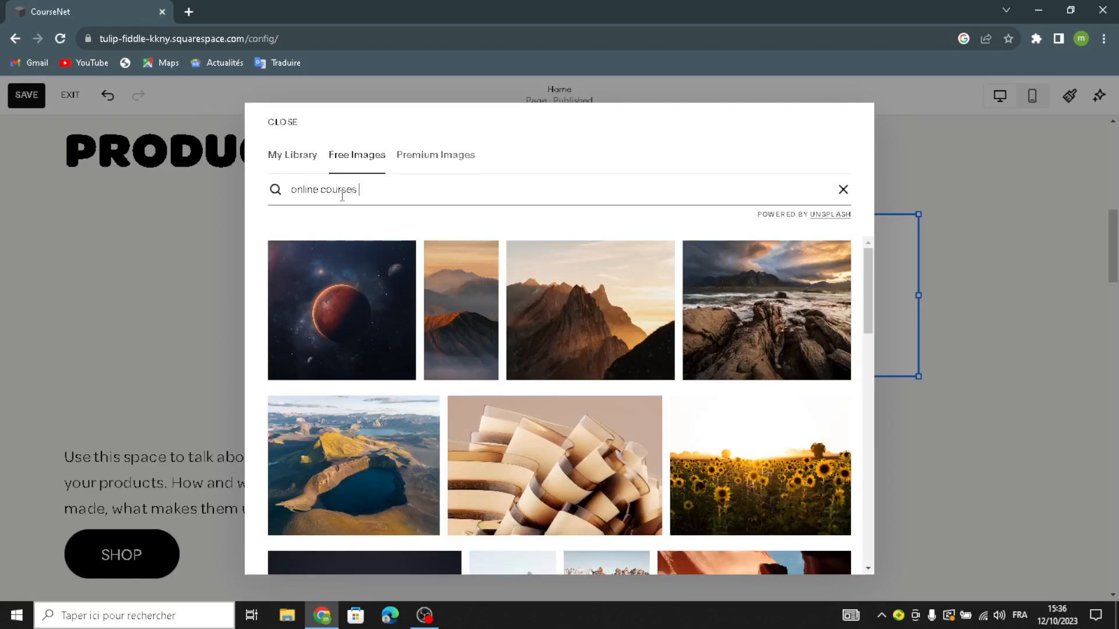
key(Return)
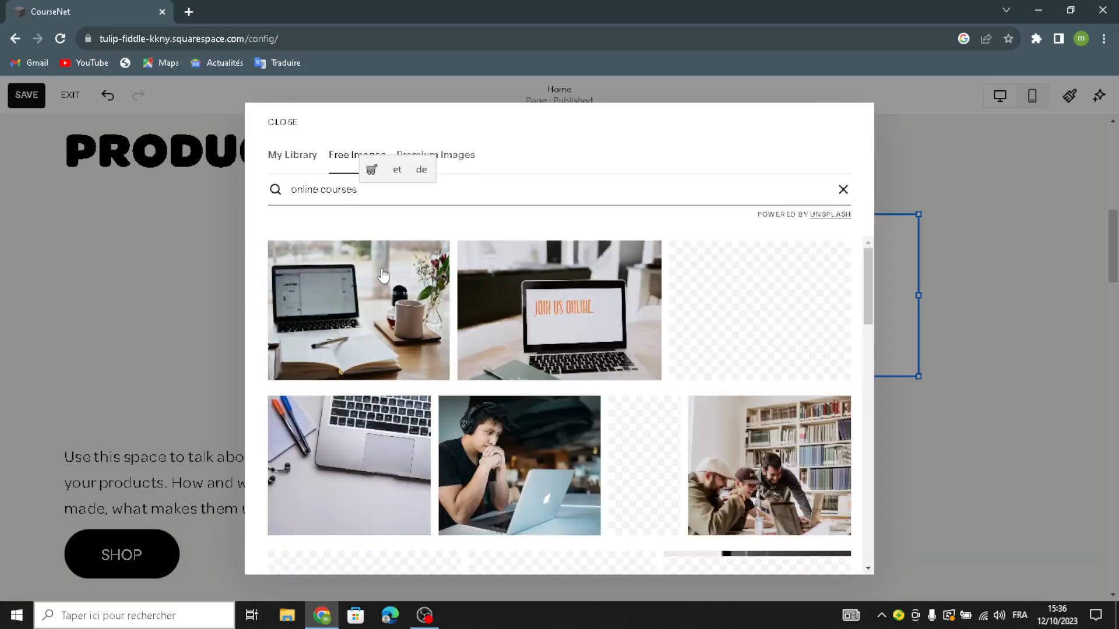
Step: Insert the photo of the man with headphones at a laptop into the image block
scroll(383, 274, down, 1)
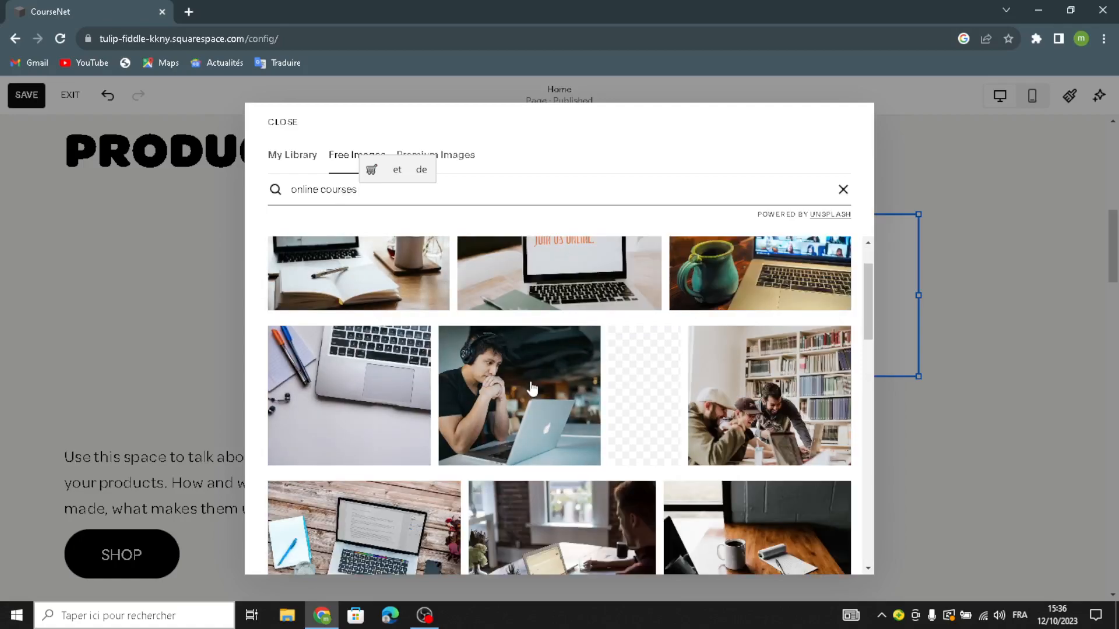
click(532, 388)
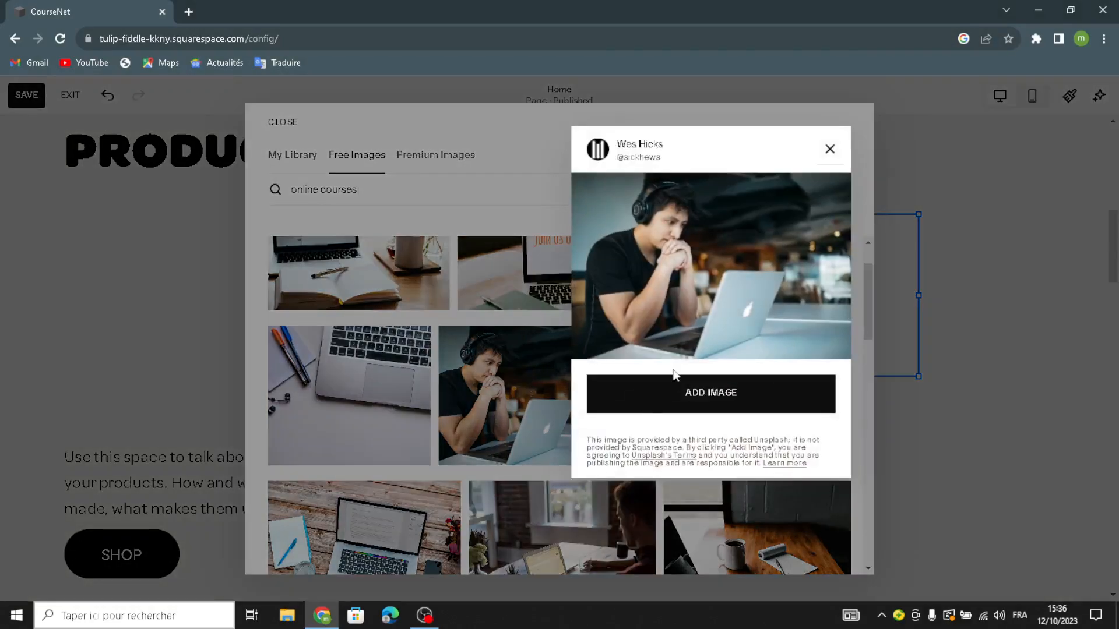
click(673, 395)
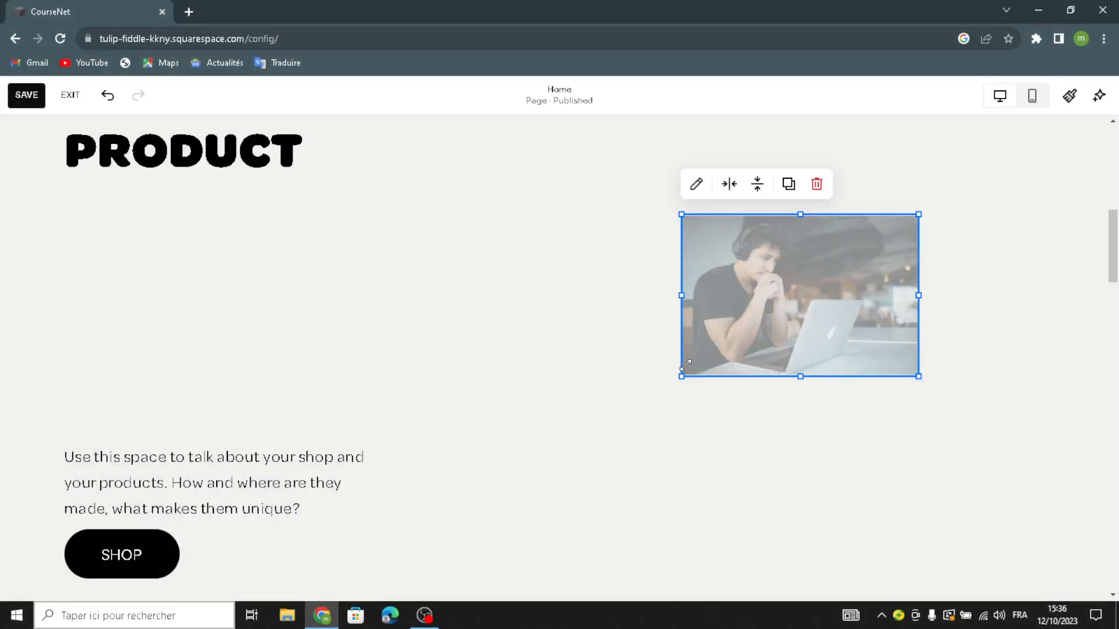
Step: Enlarge the headphones photo block to span the right half of the Shop Our Product section, extending down past the Shop button
drag(681, 377, 517, 463)
drag(918, 215, 1033, 95)
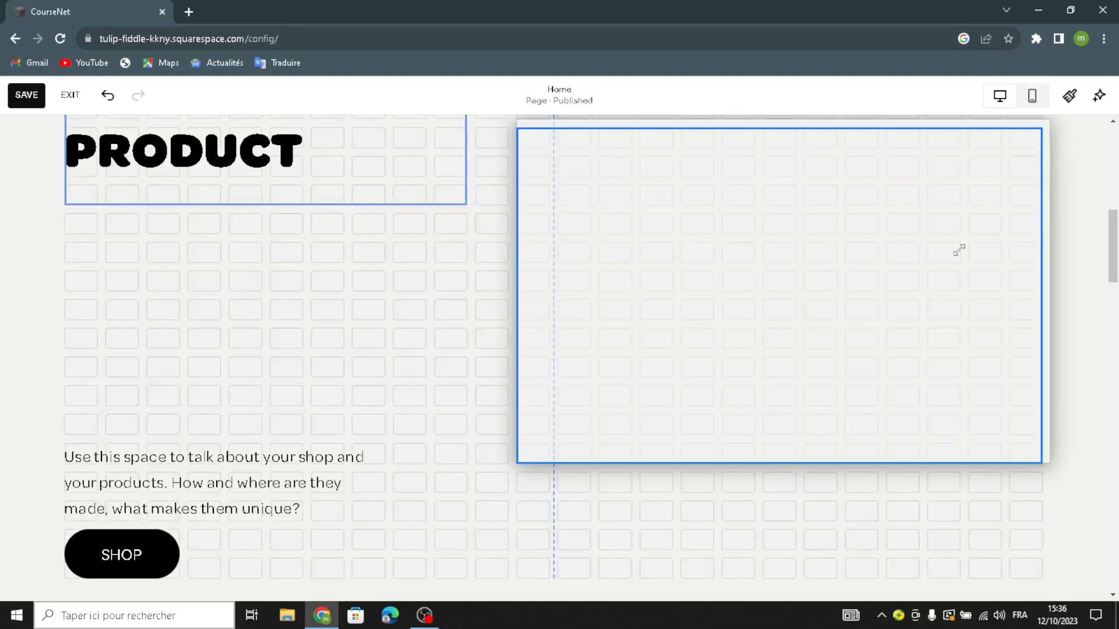
scroll(950, 256, up, 1)
scroll(705, 273, up, 2)
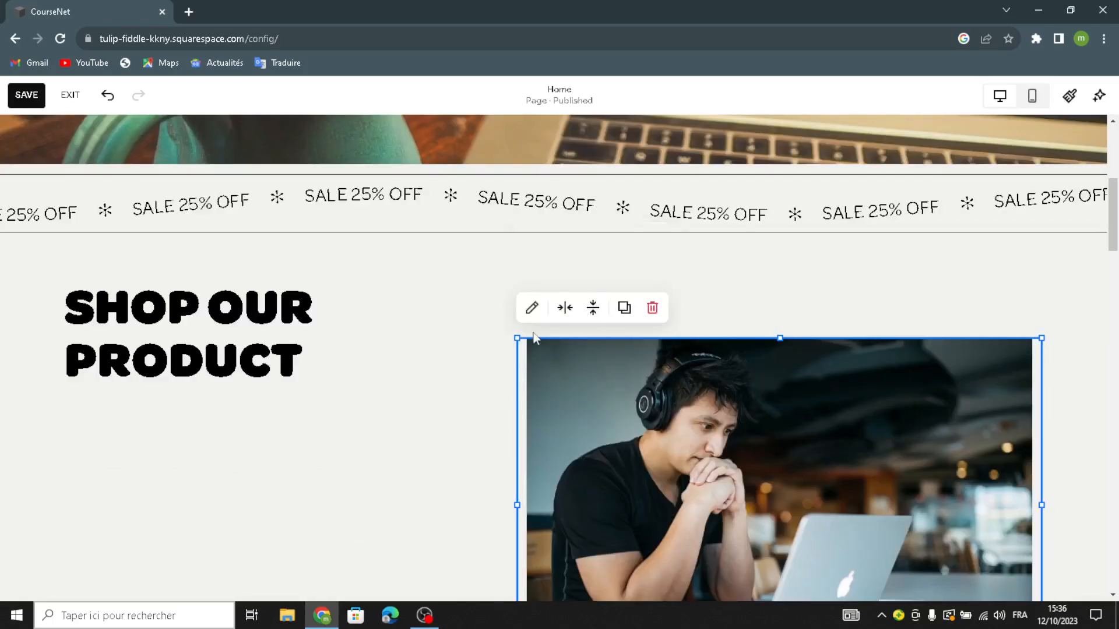
mouse_move(521, 337)
mouse_down()
mouse_move(502, 255)
mouse_move(507, 326)
mouse_up()
scroll(520, 344, down, 4)
drag(517, 394, 475, 535)
Step: Move the description text directly beneath the Shop Our Product heading and place the Shop button just below that text
click(220, 418)
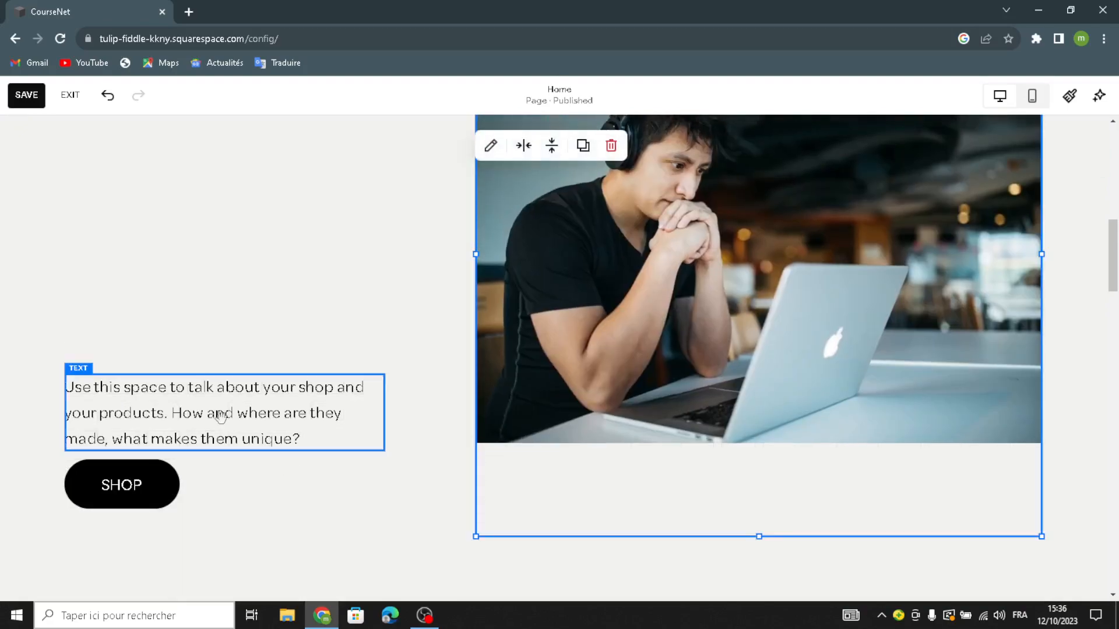
drag(221, 419, 263, 173)
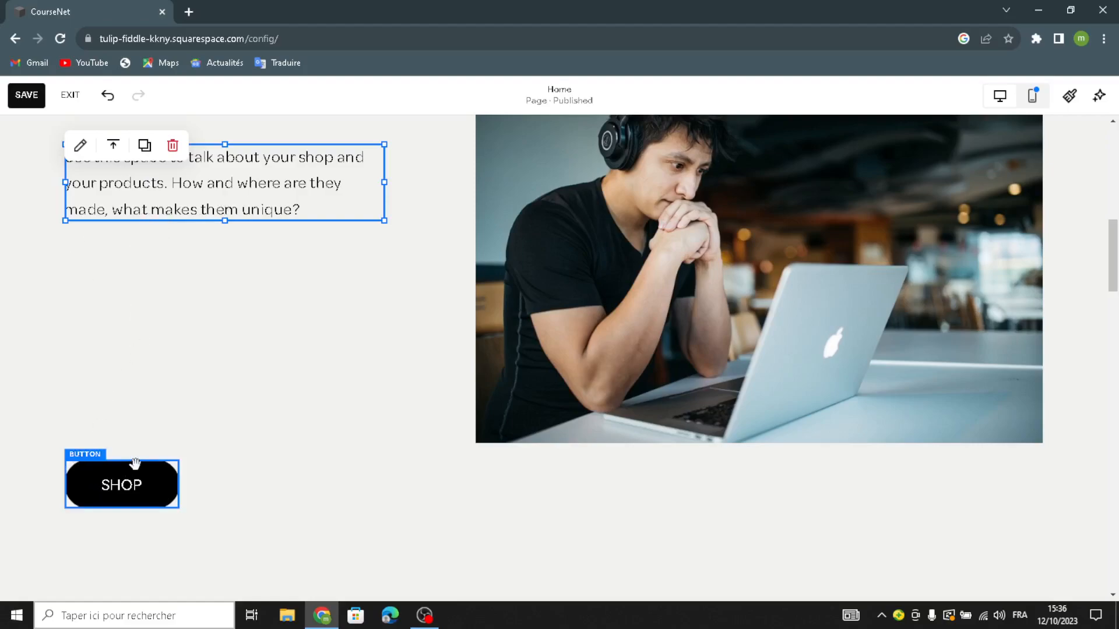
drag(173, 303, 150, 255)
drag(231, 239, 228, 238)
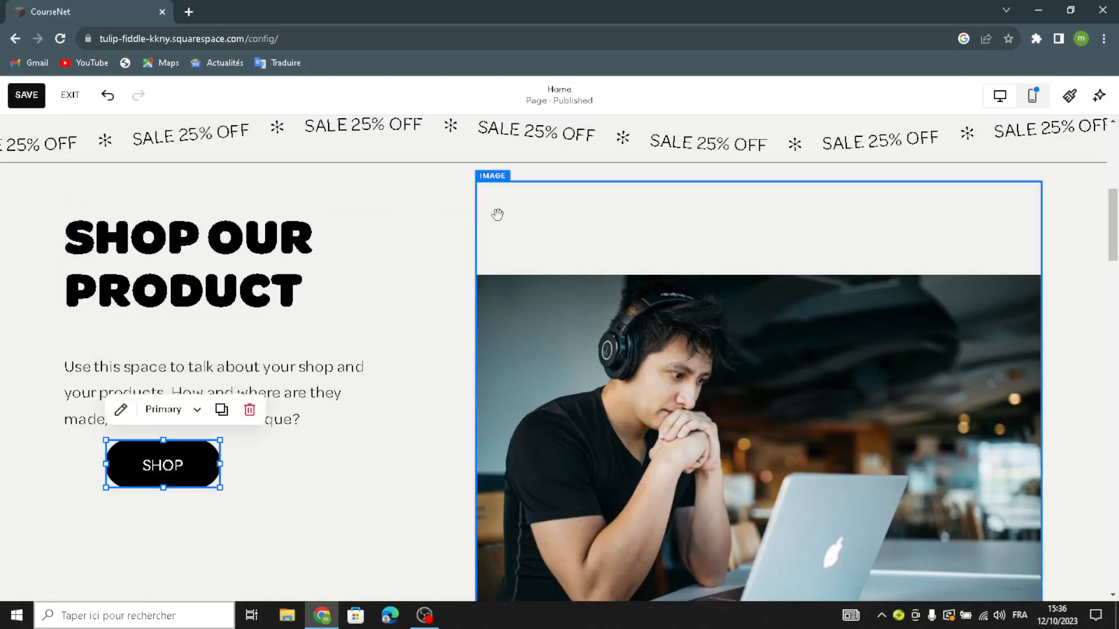
Step: Give the Shop Our Product section a background art of layered tan angular planes with diagonal lines
click(480, 221)
mouse_move(1012, 157)
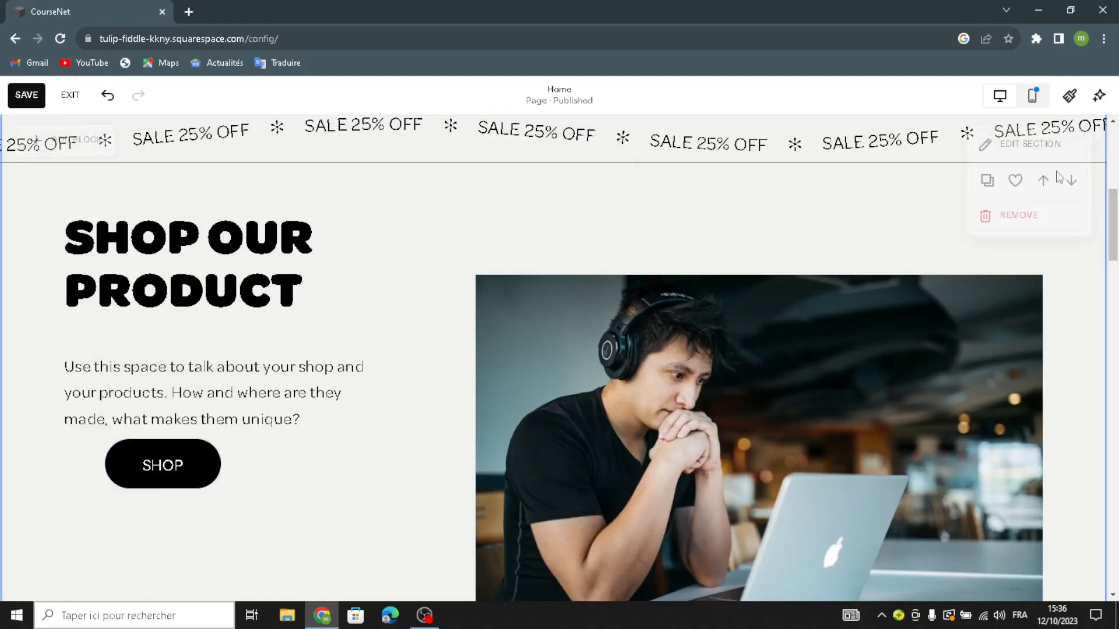
click(1049, 151)
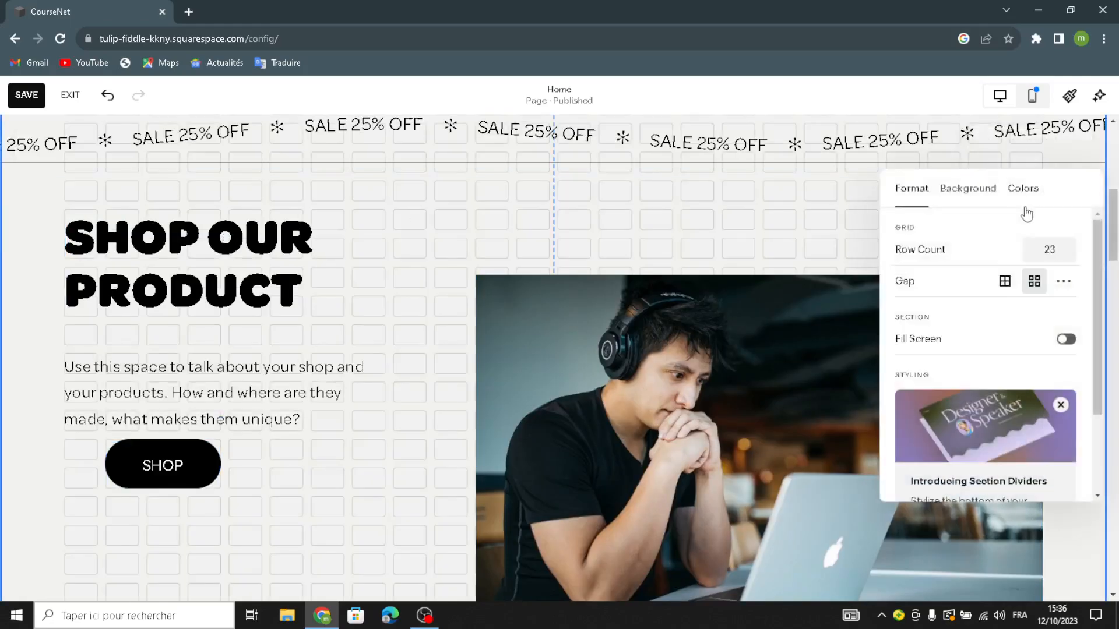
click(963, 193)
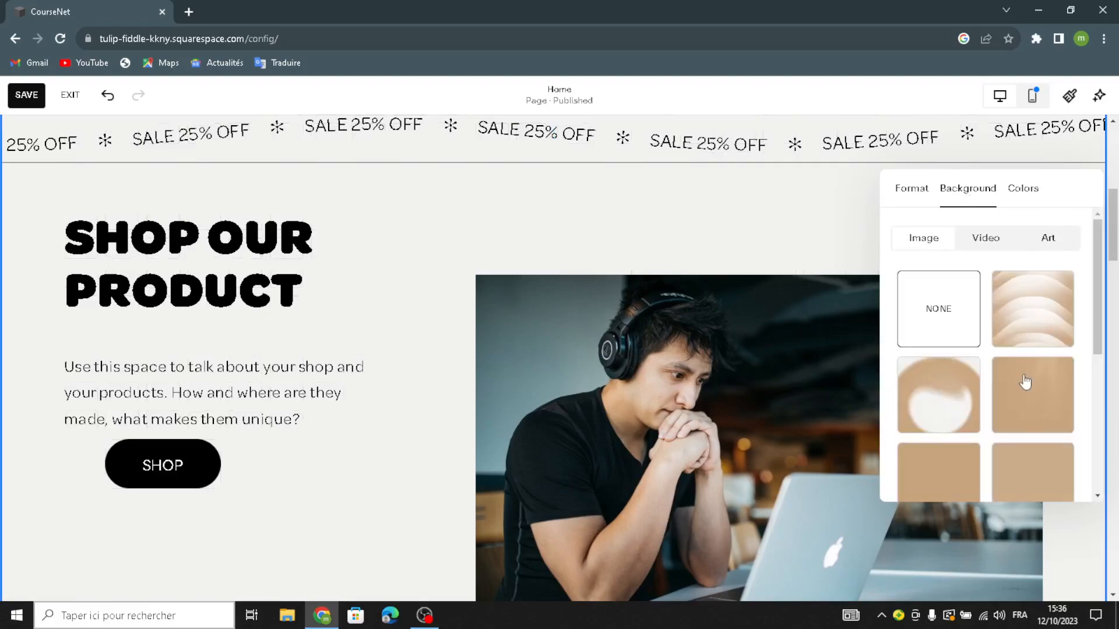
scroll(1023, 387, down, 5)
click(1040, 366)
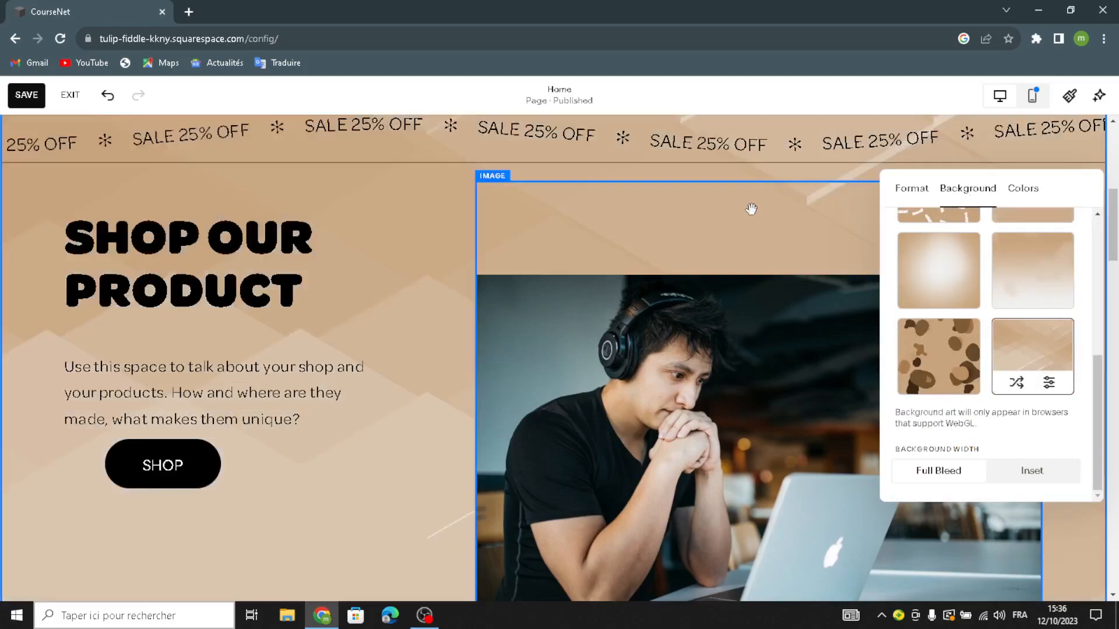
Step: Apply the Paragraph 1 style to the description text beneath the Shop Our Product heading
scroll(395, 488, down, 2)
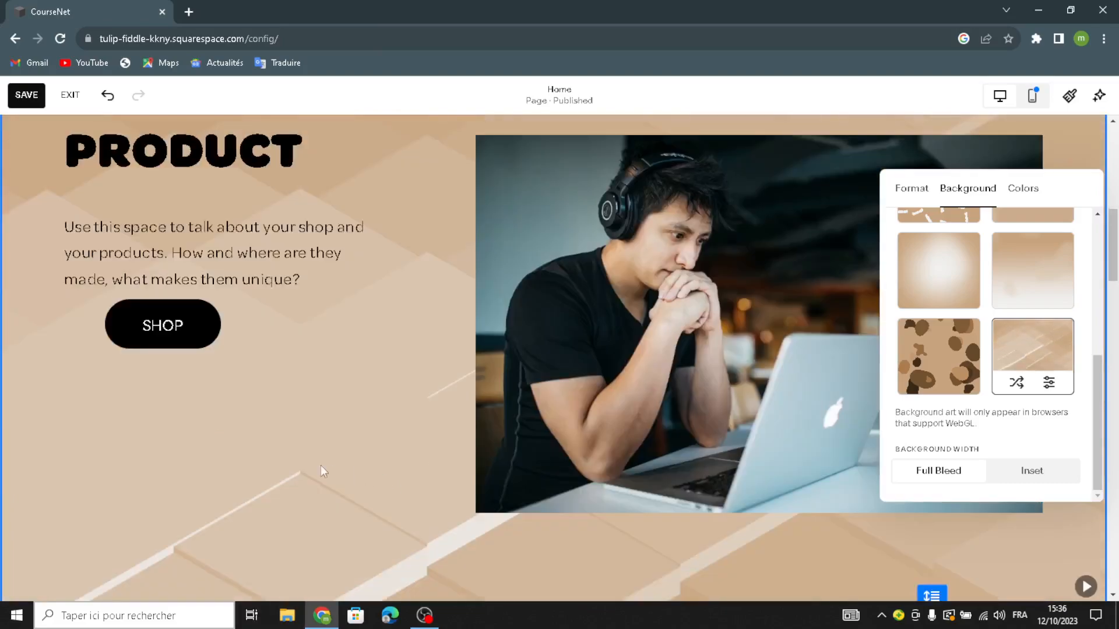
mouse_move(212, 333)
mouse_down()
mouse_move(219, 430)
mouse_move(233, 253)
mouse_move(173, 181)
mouse_up()
click(140, 222)
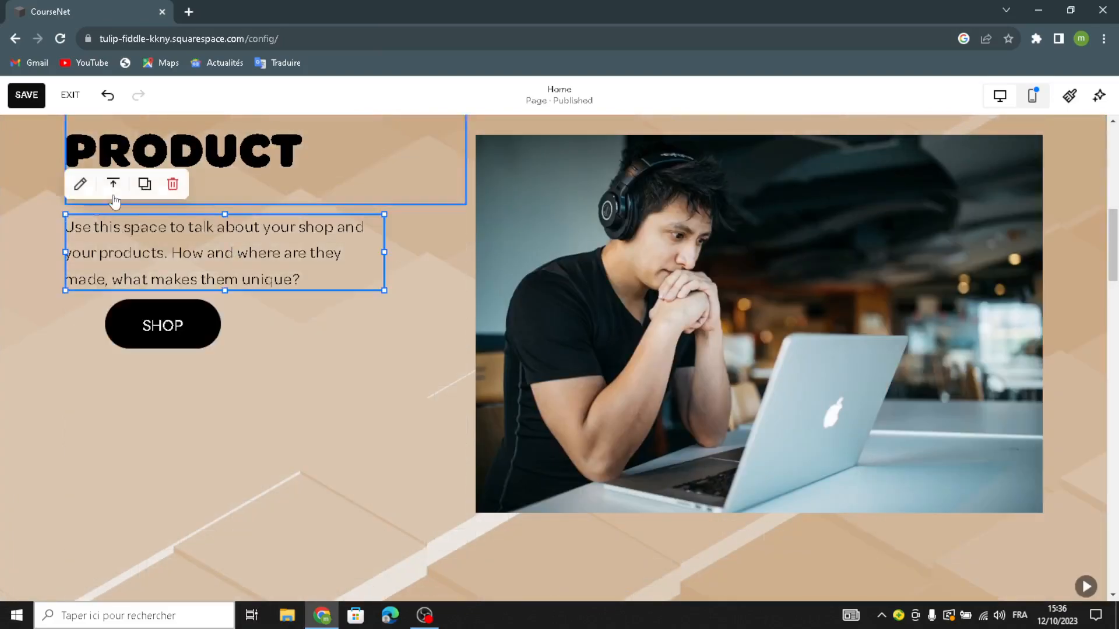
click(83, 183)
click(140, 178)
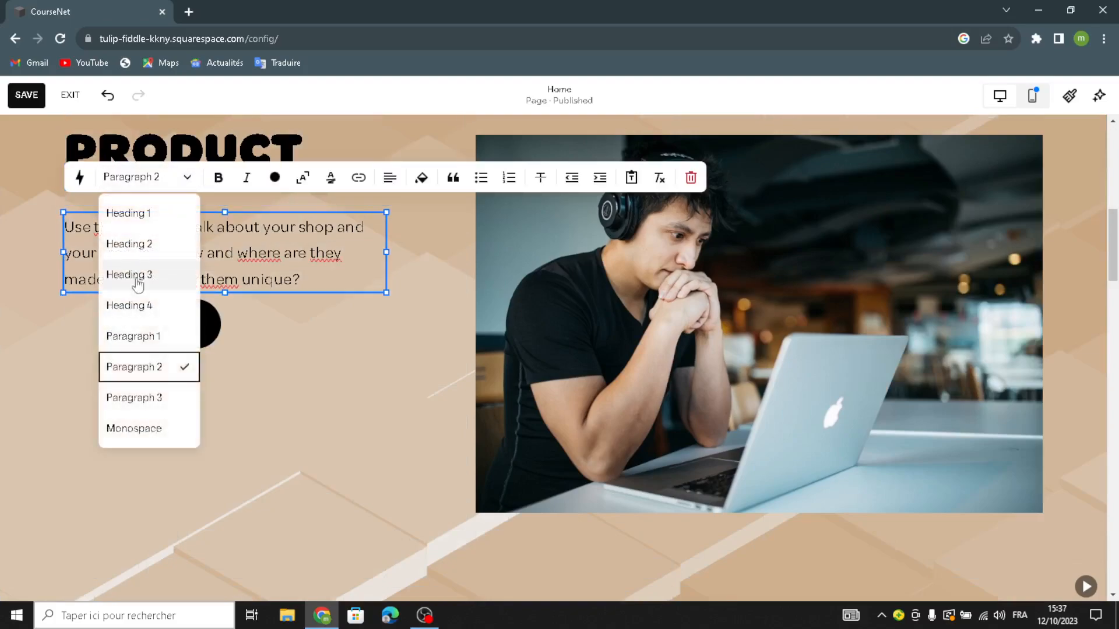
click(133, 336)
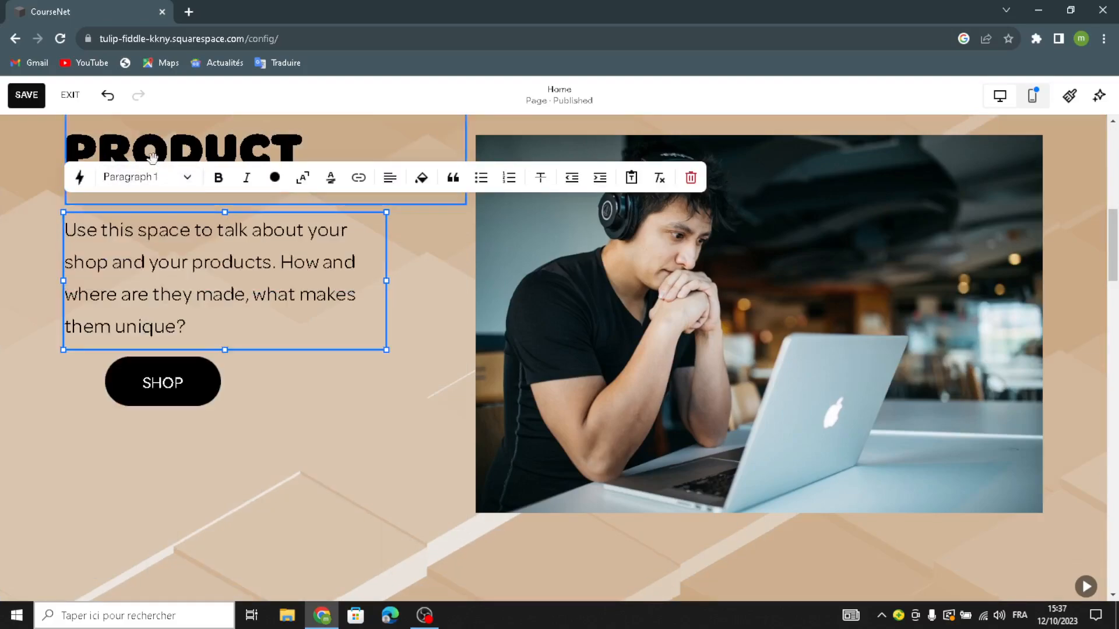
Step: Set the Shop Our Product description text to the Heading 4 style
drag(151, 166, 153, 187)
click(175, 236)
click(145, 177)
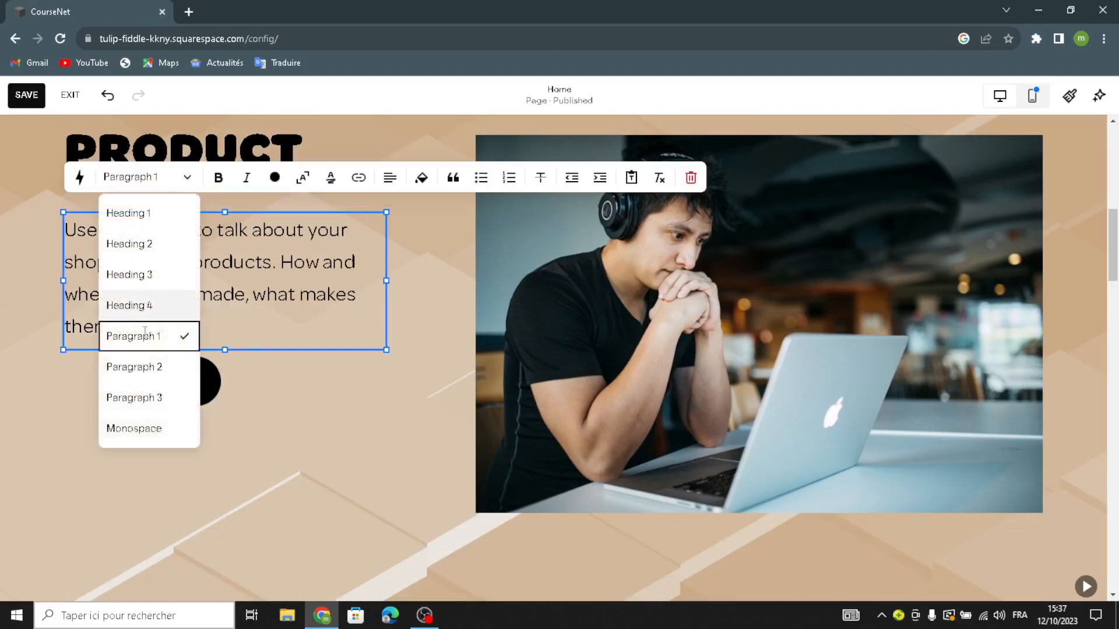
click(137, 305)
Step: Apply the layered tan angular background art with diagonal lines to the Services section
scroll(260, 364, down, 4)
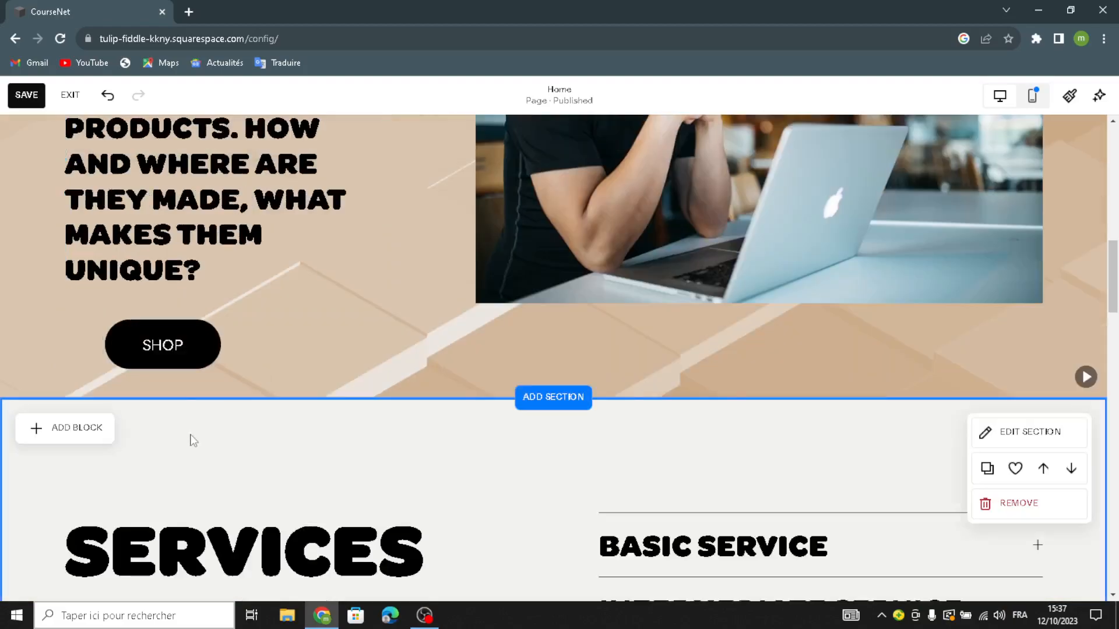
scroll(665, 278, down, 3)
click(1020, 222)
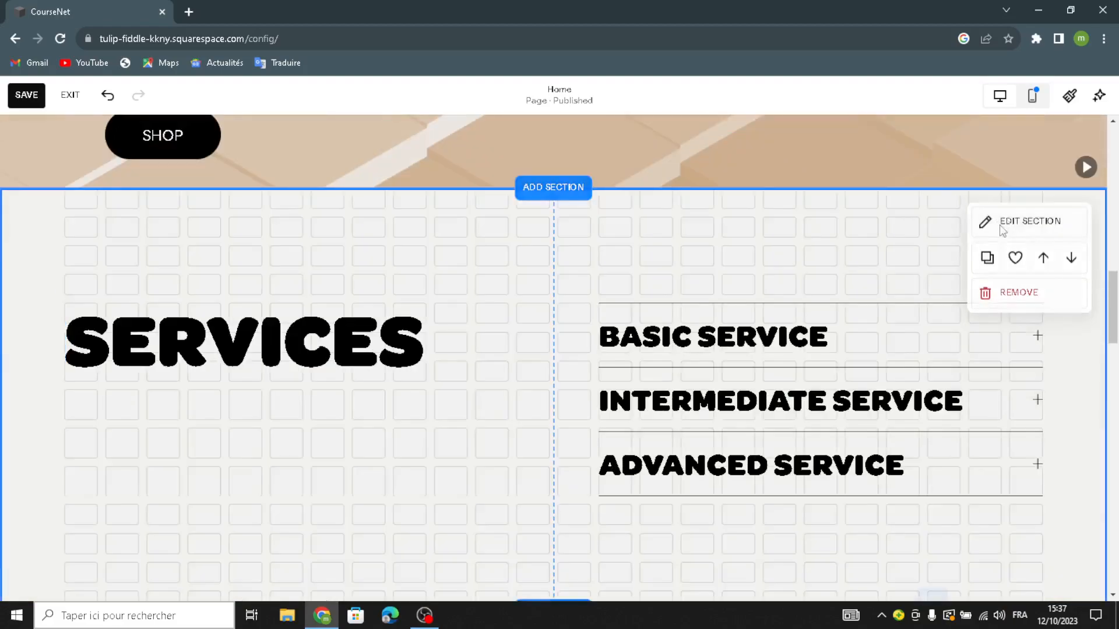
click(979, 261)
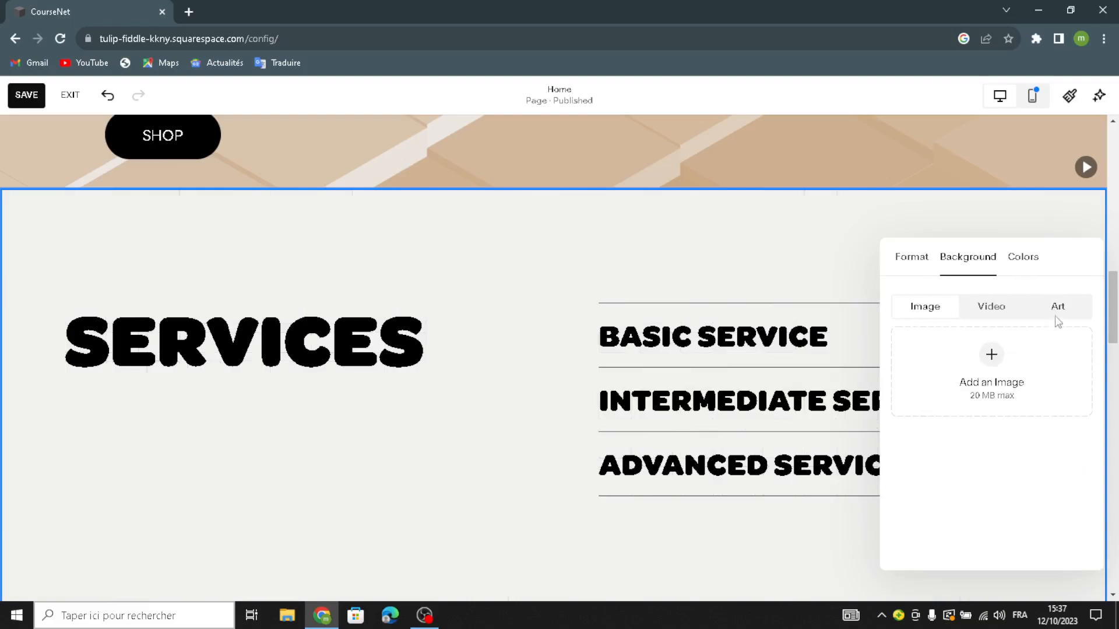
click(1057, 306)
scroll(1031, 408, down, 3)
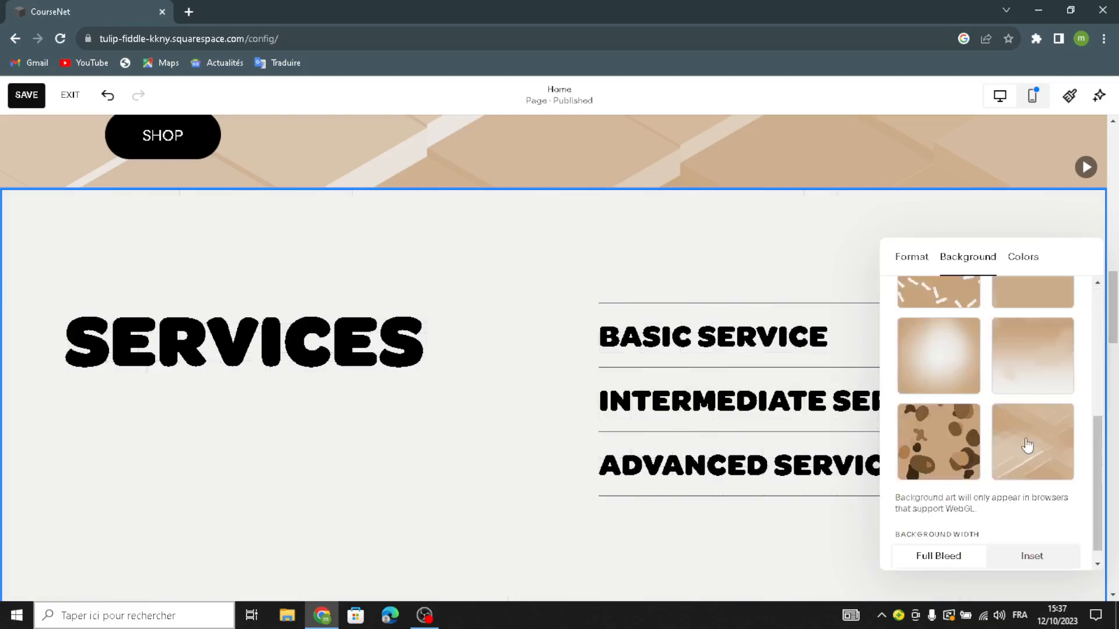
click(1031, 434)
Step: Apply the layered tan angular background art with diagonal lines to the Follow Us on Social section
scroll(522, 373, down, 10)
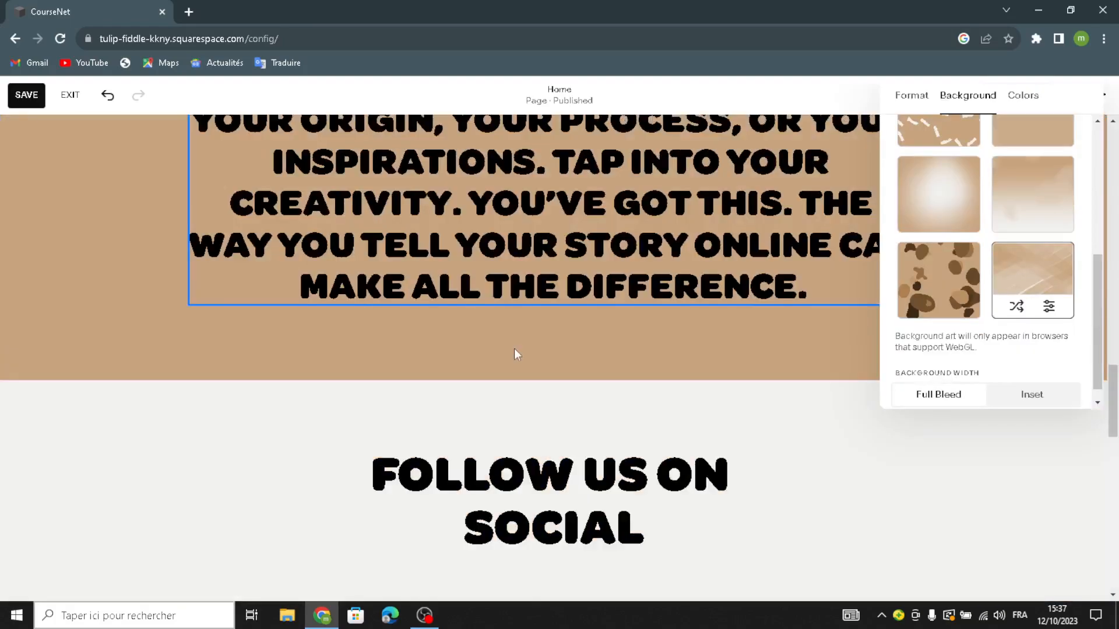
scroll(395, 286, up, 5)
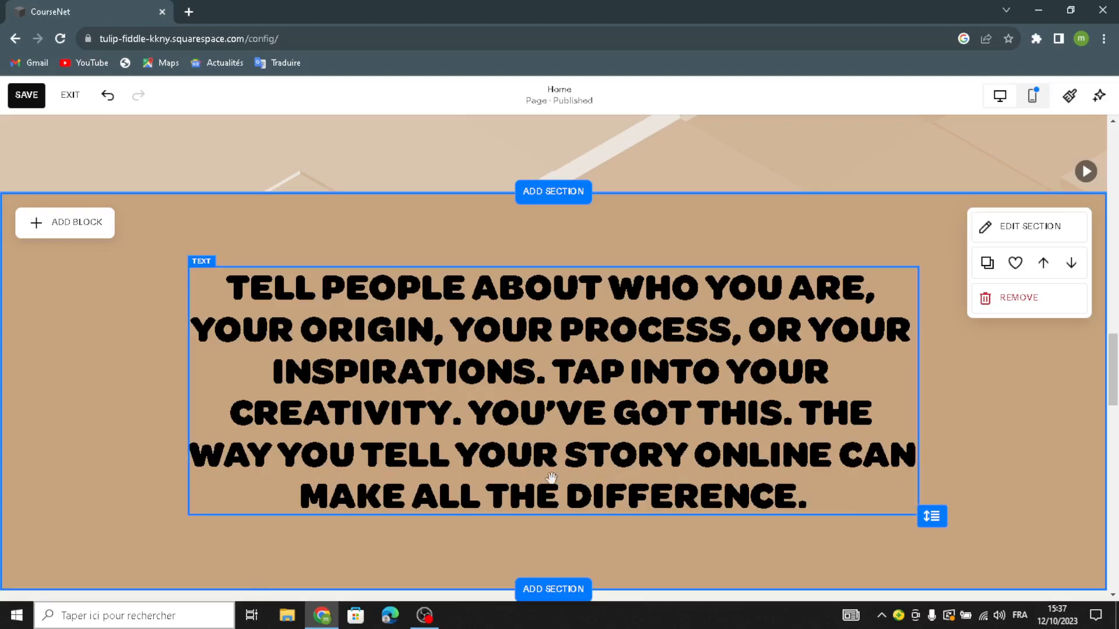
scroll(370, 440, down, 5)
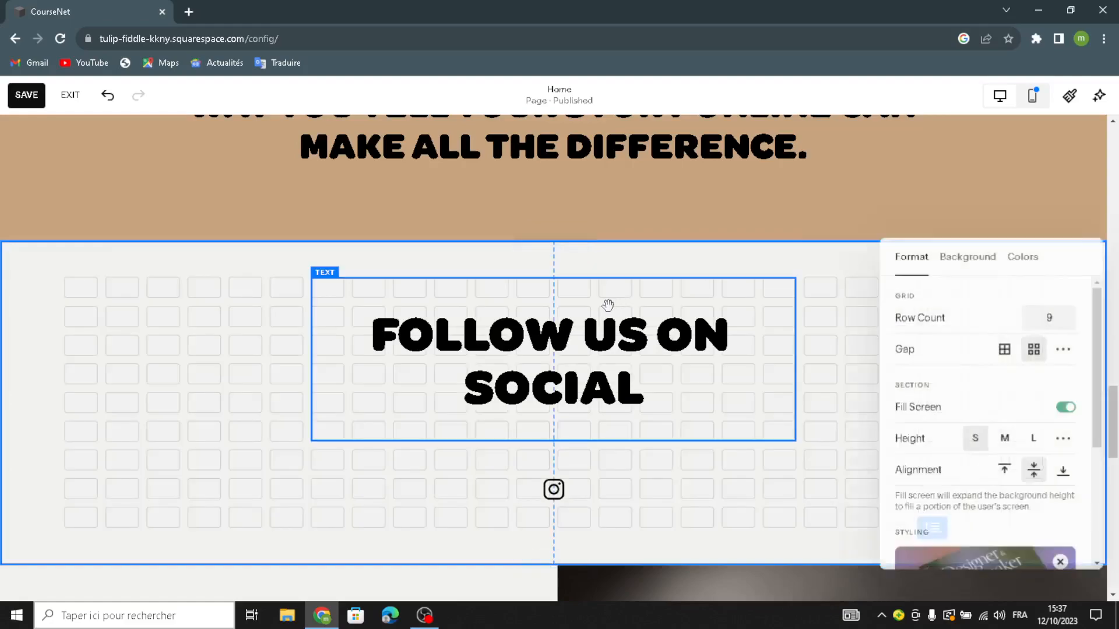
click(969, 258)
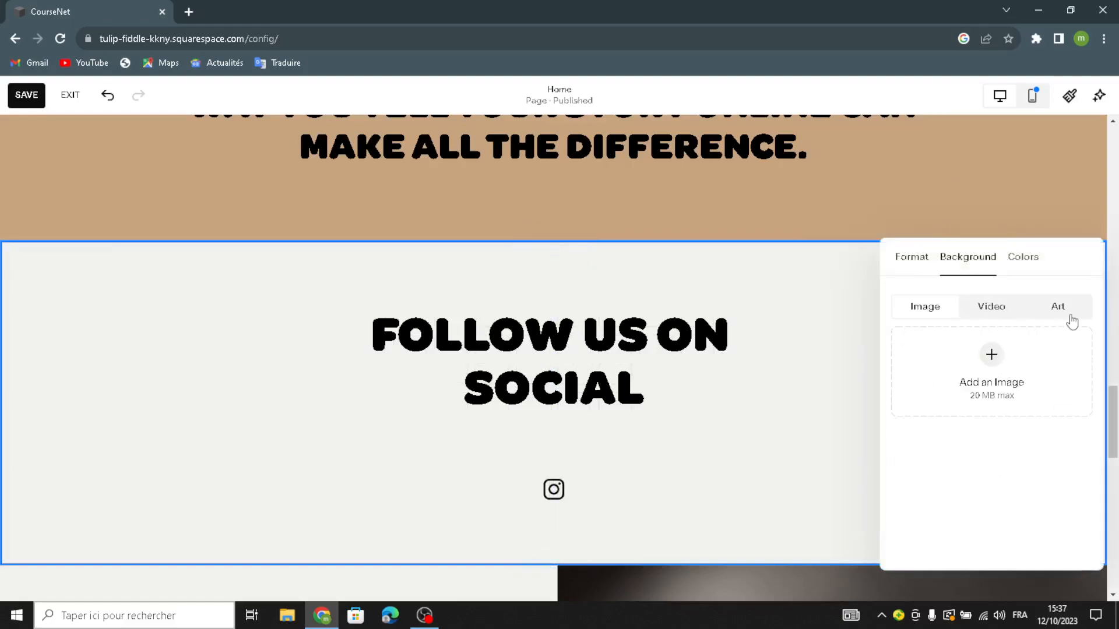
scroll(1019, 445, down, 5)
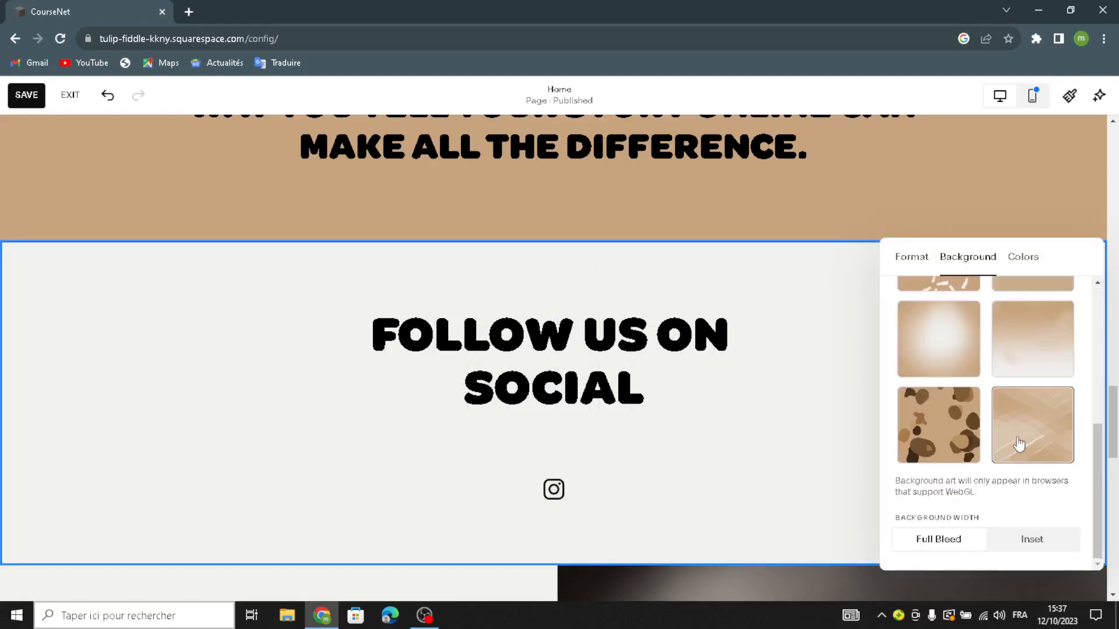
click(1018, 444)
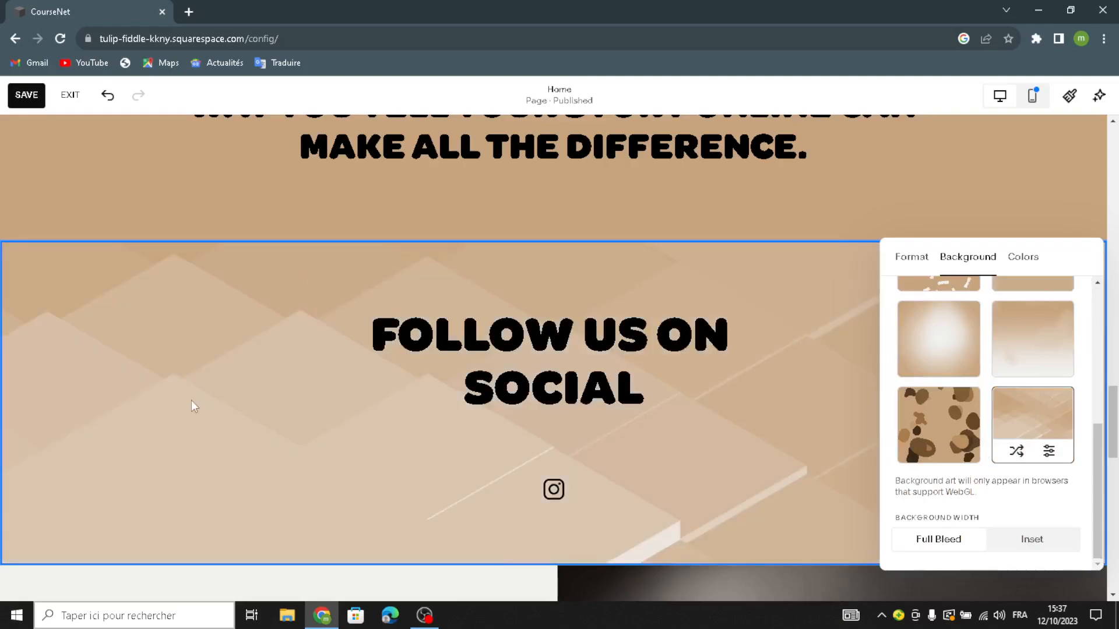
Step: Replace the green vase image beside the Contact Us form with a map block
scroll(195, 405, down, 5)
scroll(547, 389, down, 4)
click(703, 348)
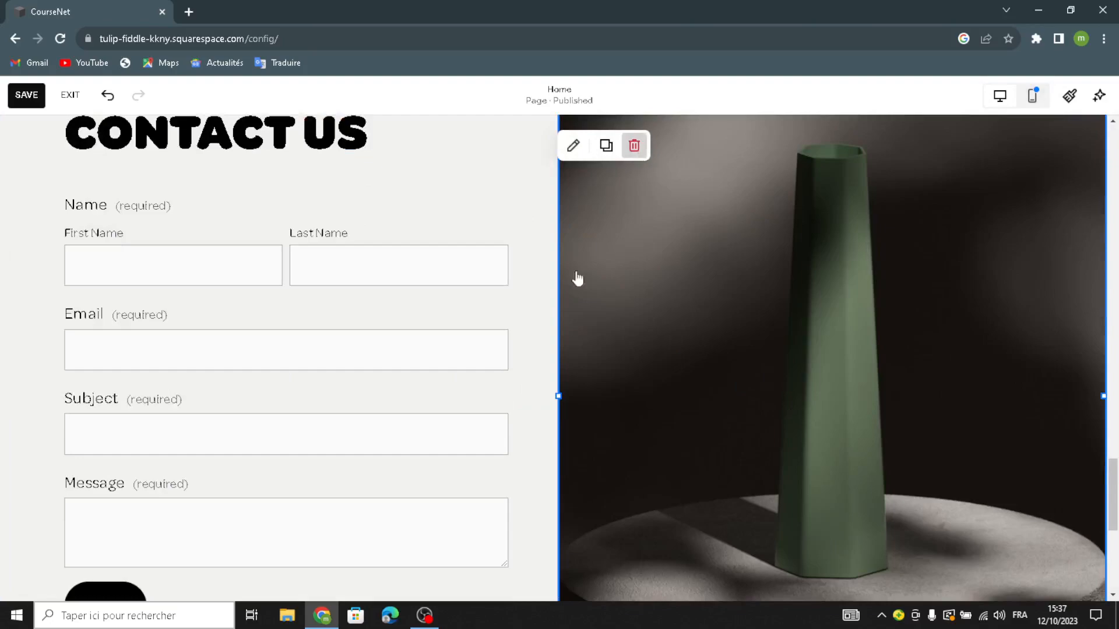
key(Delete)
click(40, 149)
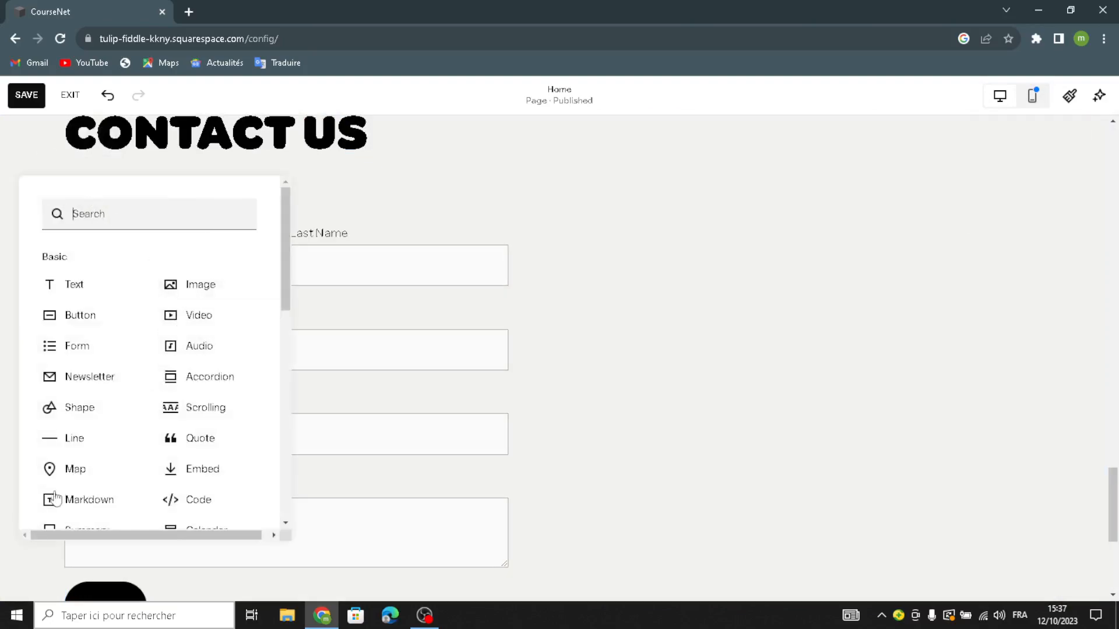
click(68, 468)
drag(259, 390, 683, 336)
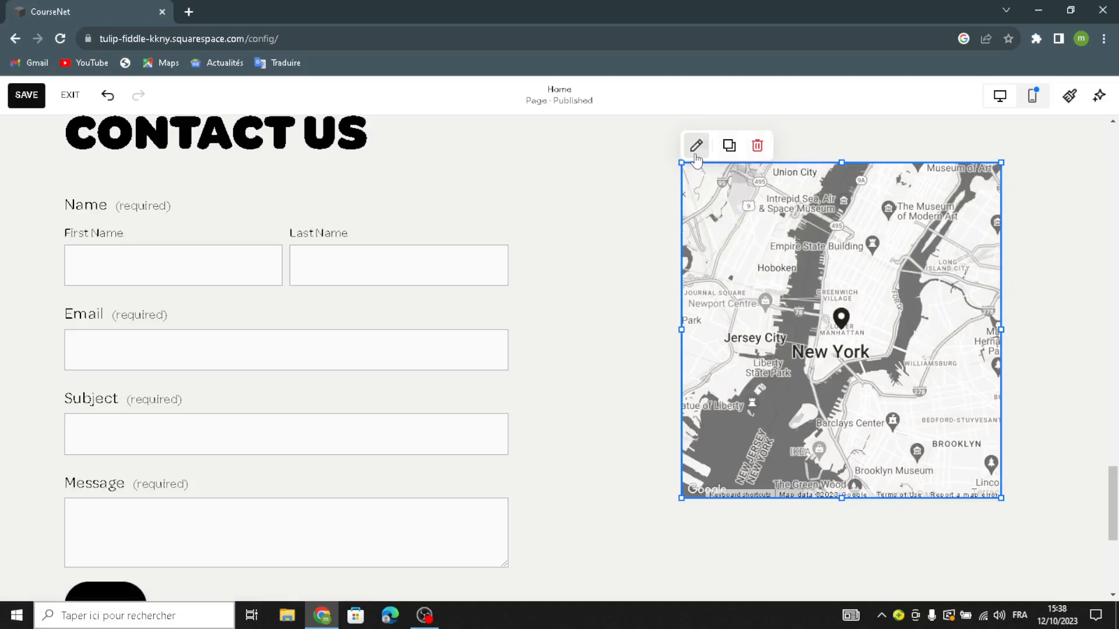
Step: Change the map block's design style to Satellite
click(695, 154)
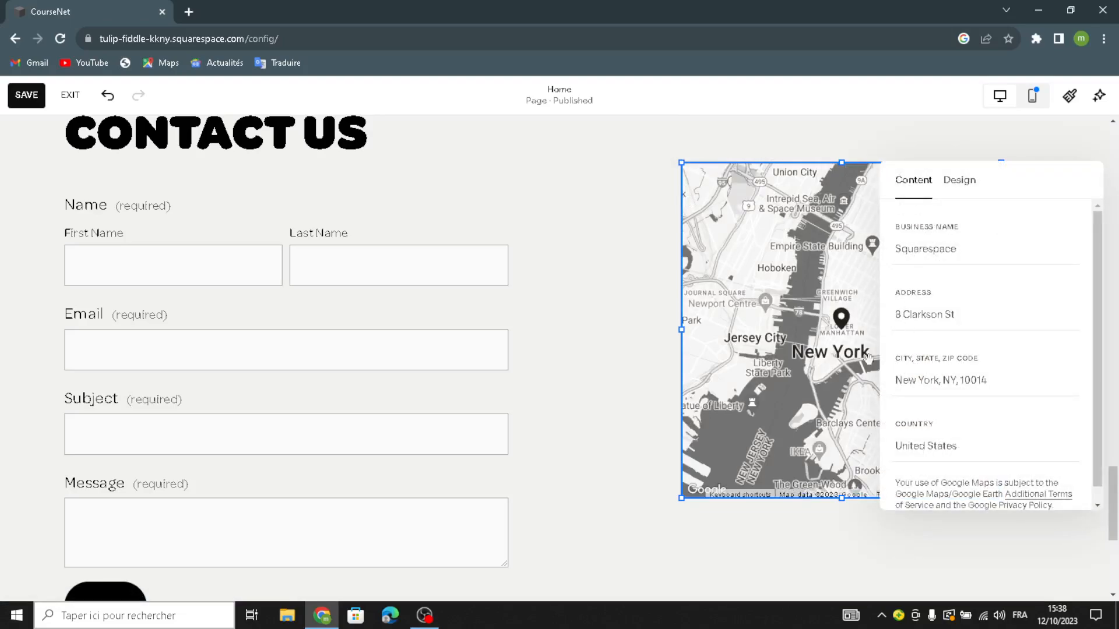
click(969, 194)
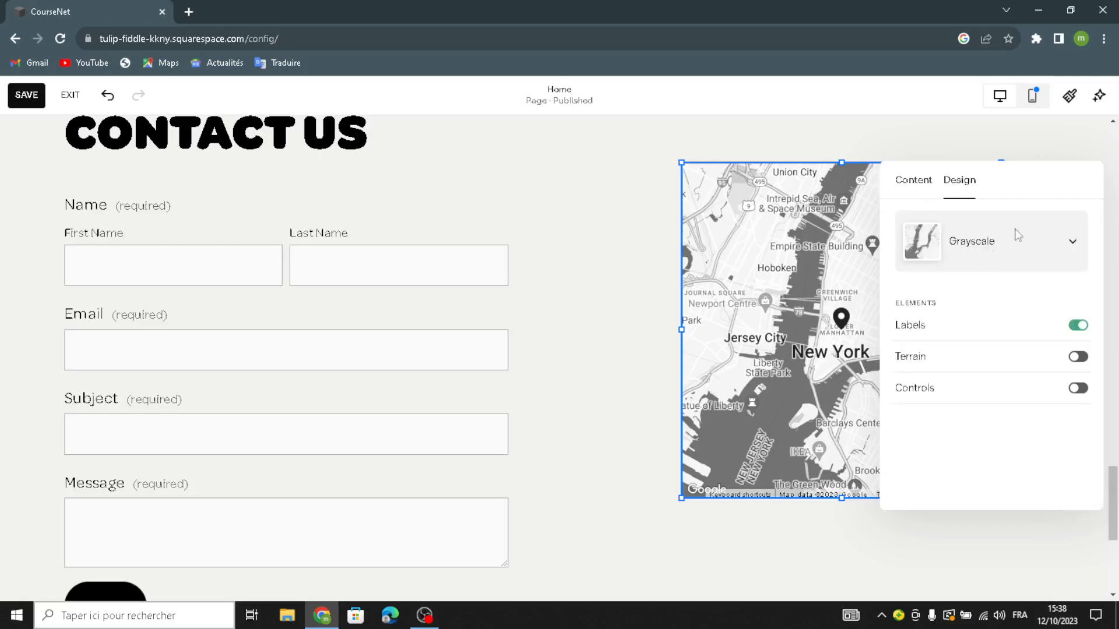
click(976, 241)
click(975, 320)
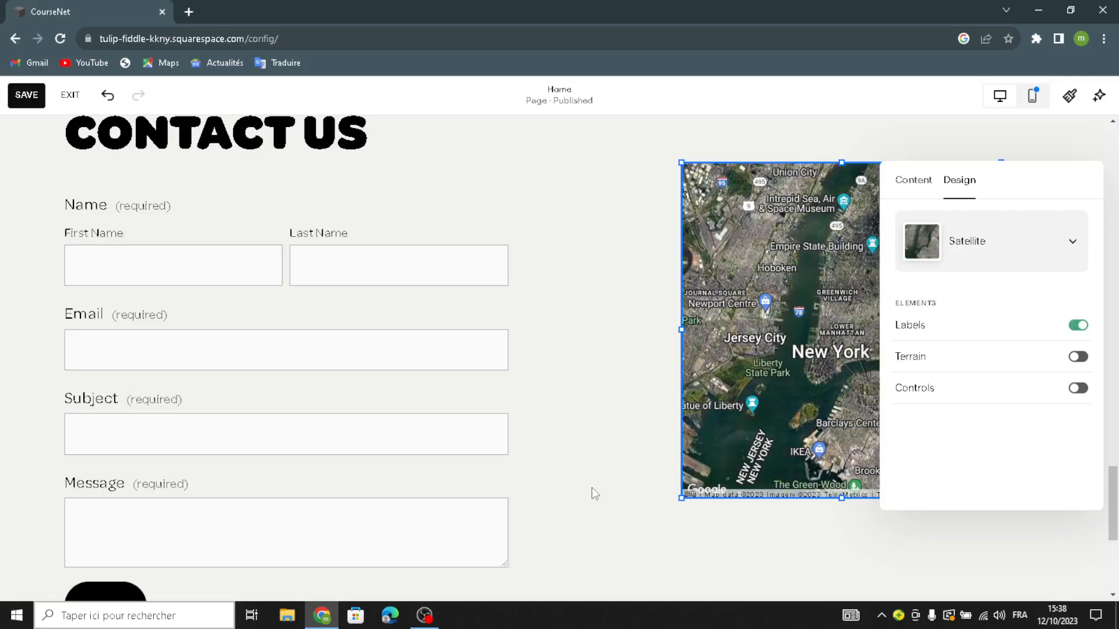
click(663, 482)
Step: Enlarge the map block so it reaches the Contact Us section's upper edge, the page's centre line and the Message field's level
drag(678, 502, 612, 616)
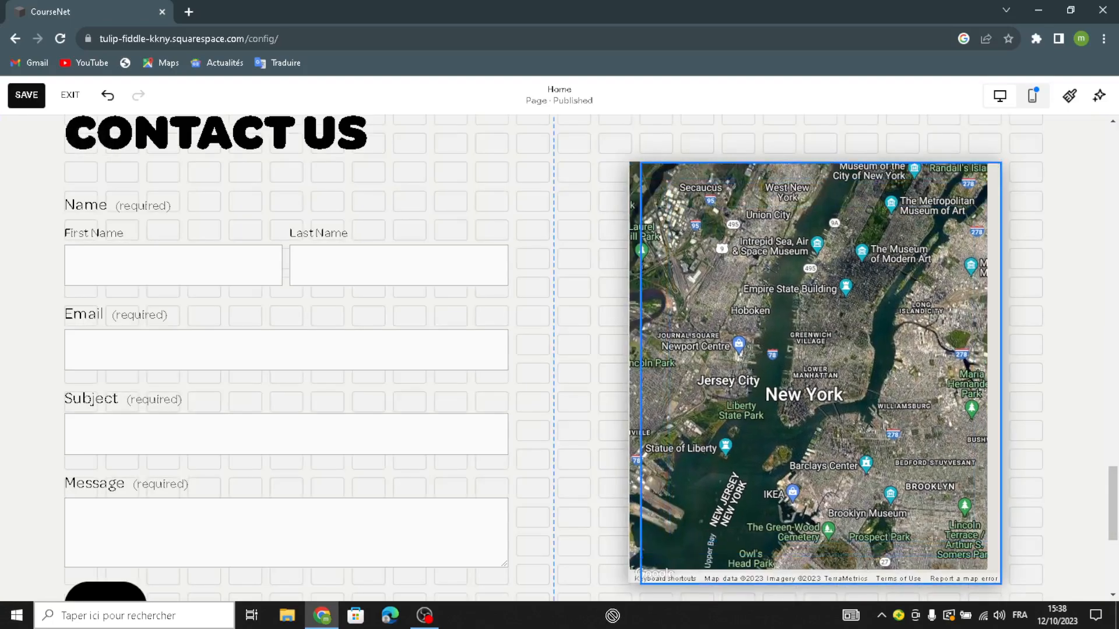
drag(1000, 164, 1053, 86)
scroll(714, 216, up, 2)
drag(639, 274, 533, 216)
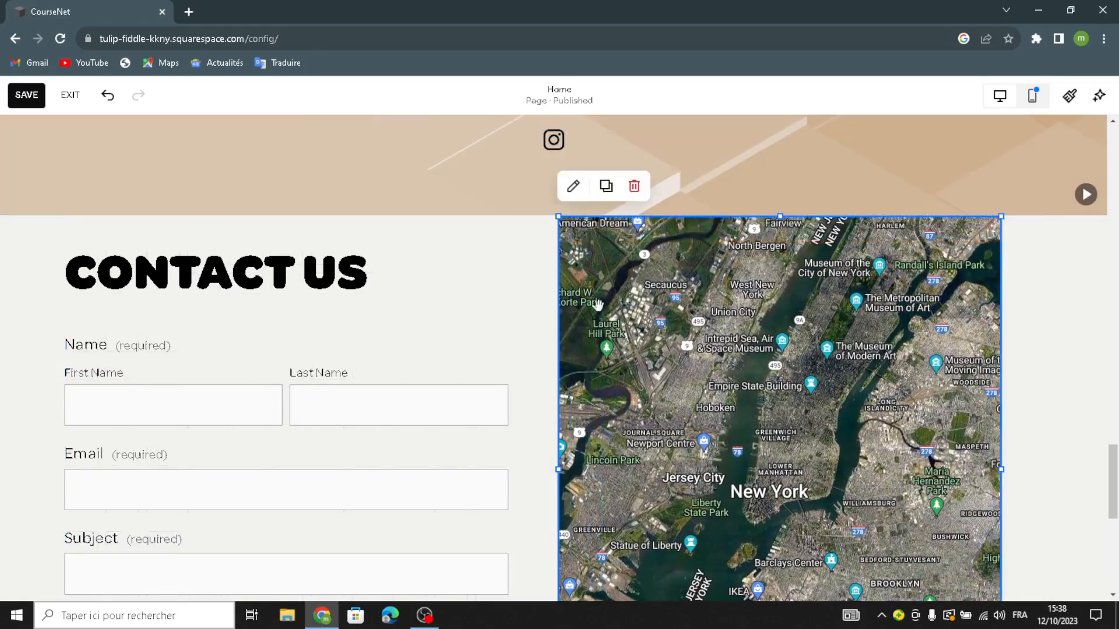
Step: Apply the layered tan angular background art with diagonal lines to the Contact Us section
scroll(475, 257, down, 2)
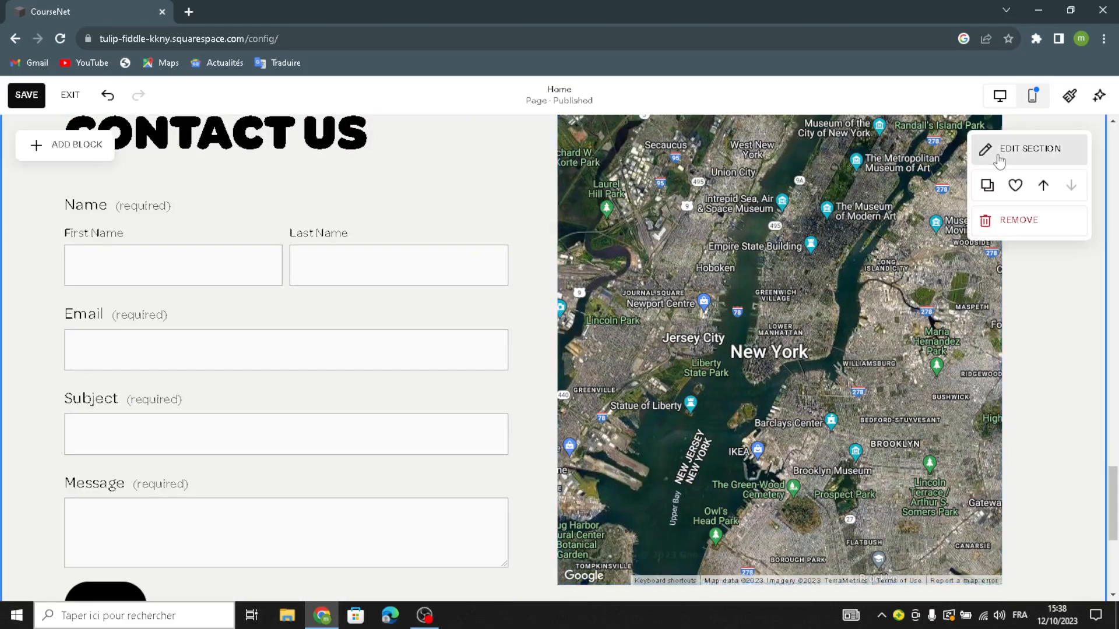
click(1016, 151)
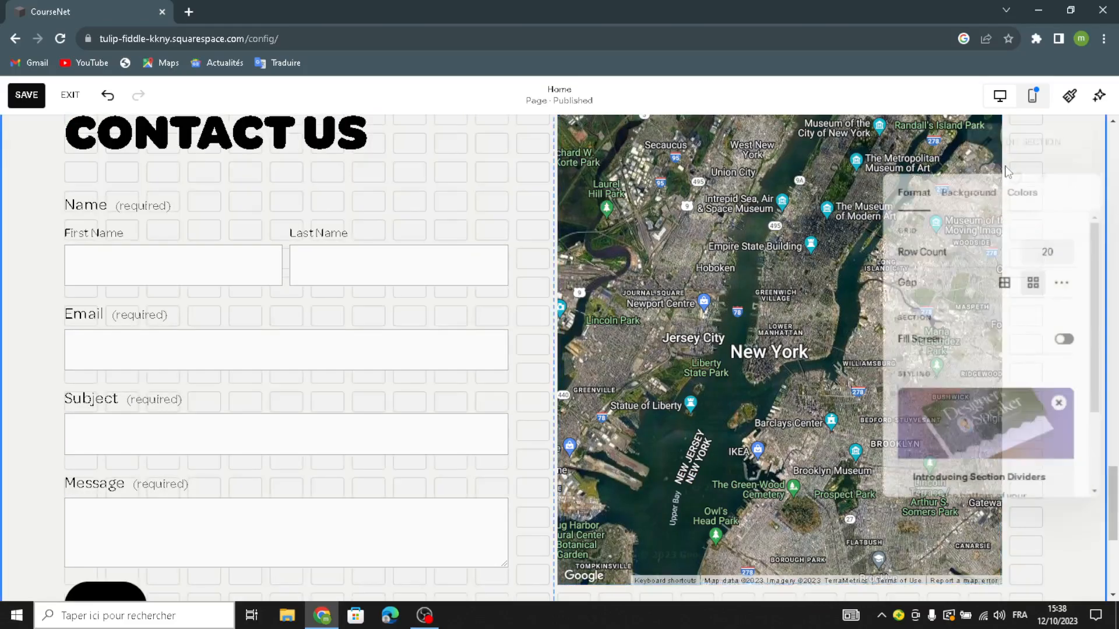
click(983, 200)
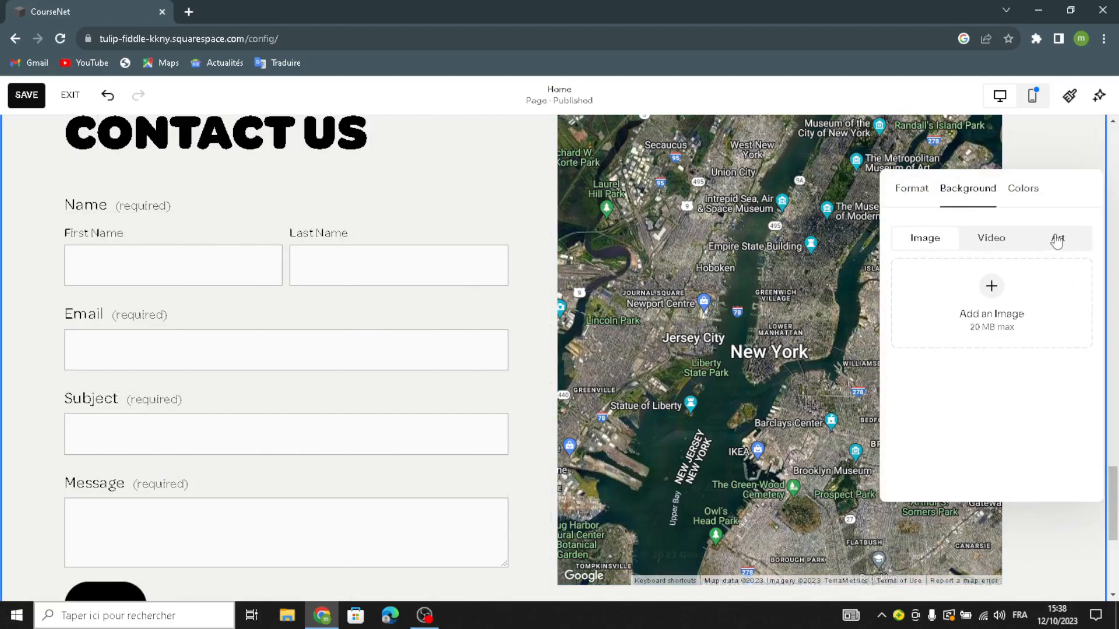
scroll(1036, 431, down, 3)
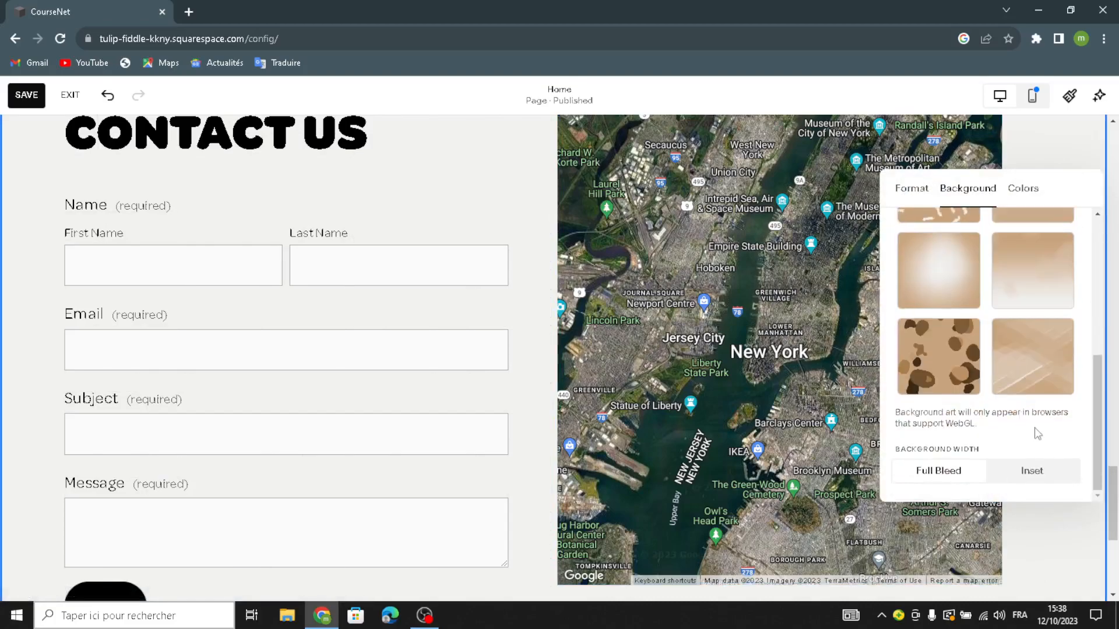
click(1042, 352)
Step: Apply the layered tan angular background art with diagonal lines to the site footer section containing Location, Hours and Contact
scroll(767, 436, down, 5)
mouse_move(460, 442)
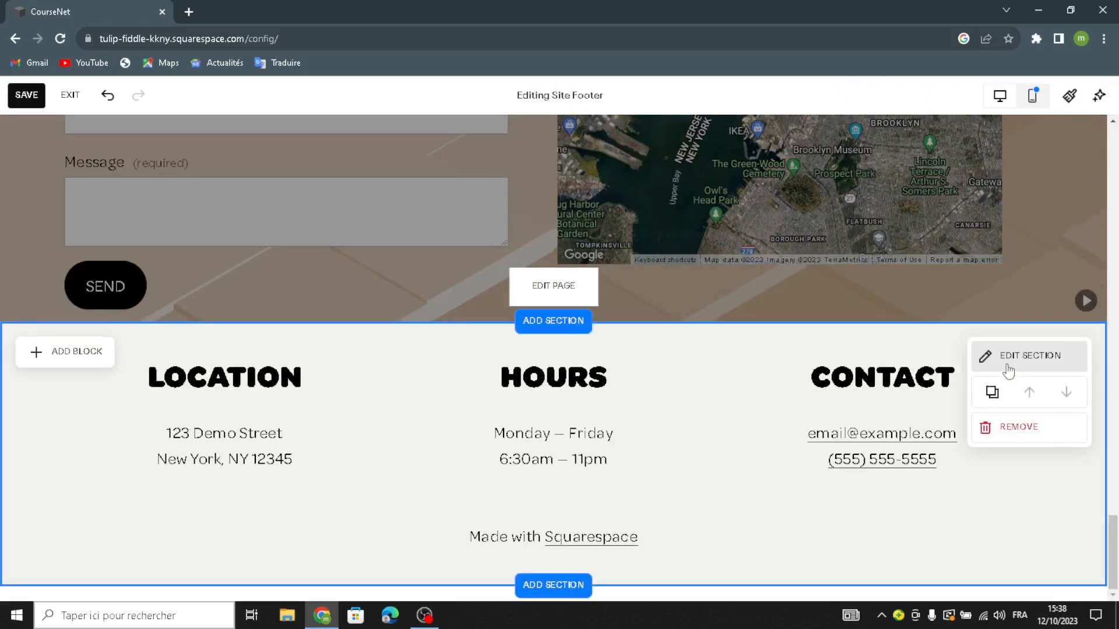
click(1008, 370)
click(960, 259)
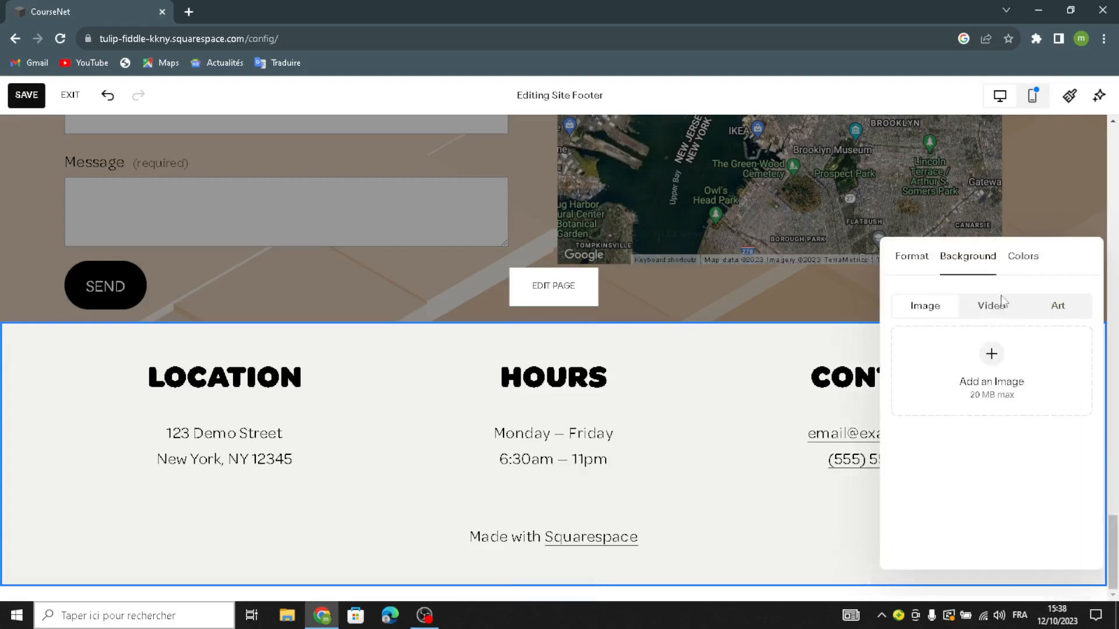
click(1062, 306)
scroll(986, 427, down, 5)
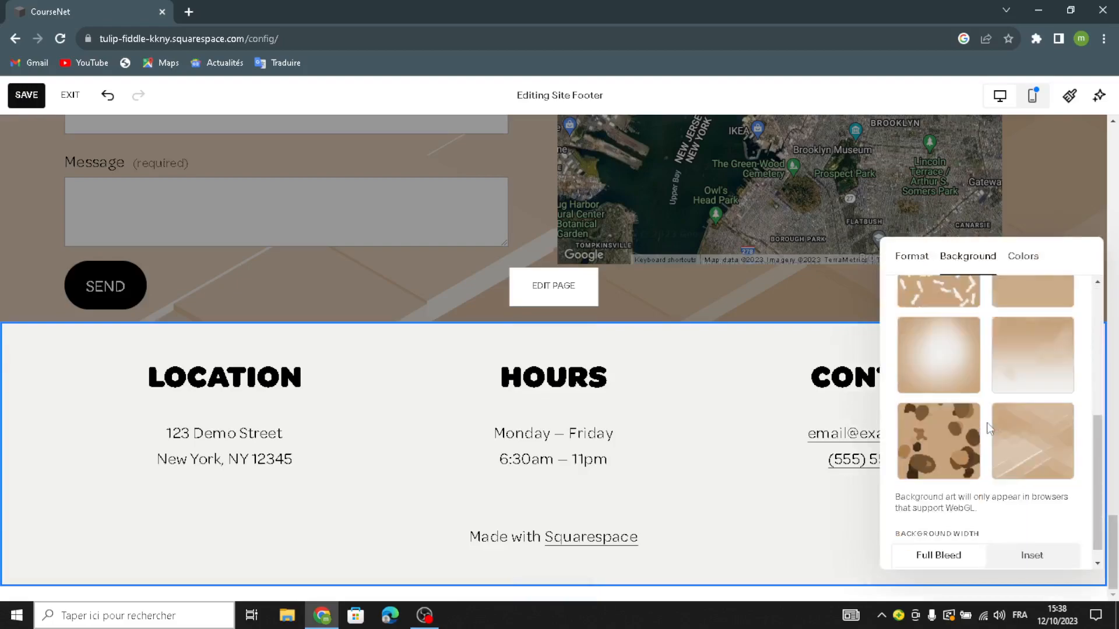
click(1032, 414)
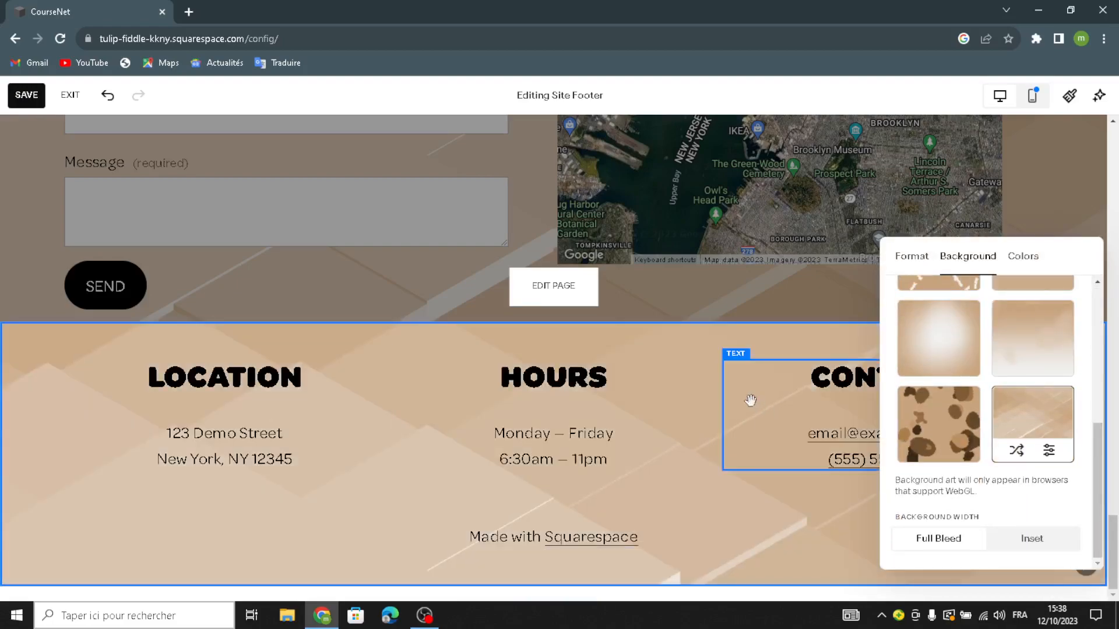
click(692, 350)
Step: Exit the page editor and save the changes to the homepage and footer
scroll(723, 415, up, 10)
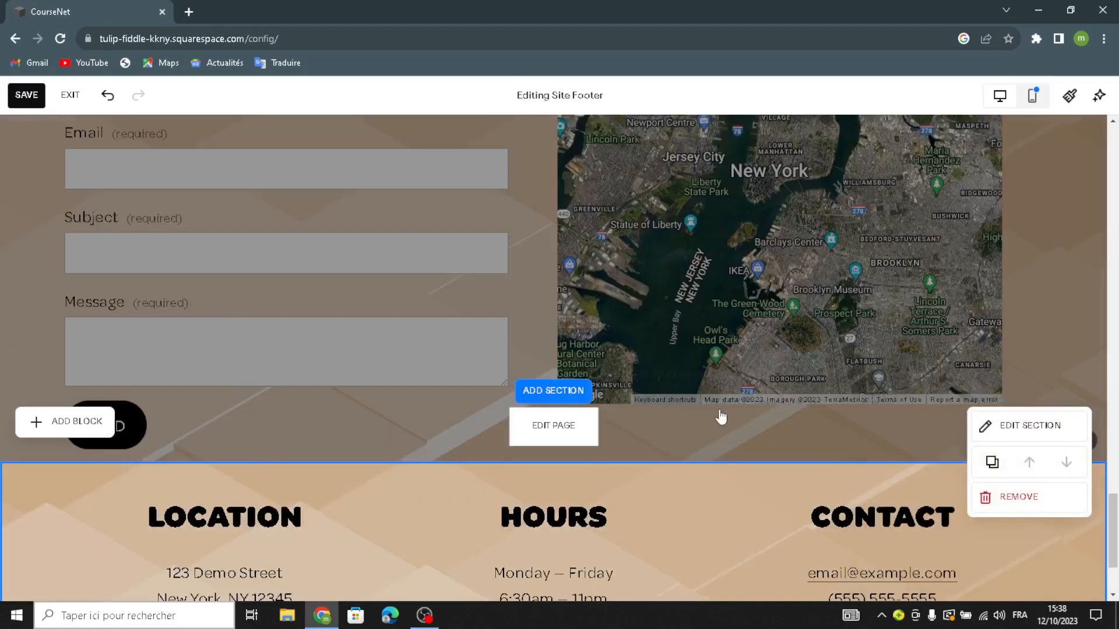
scroll(726, 412, up, 15)
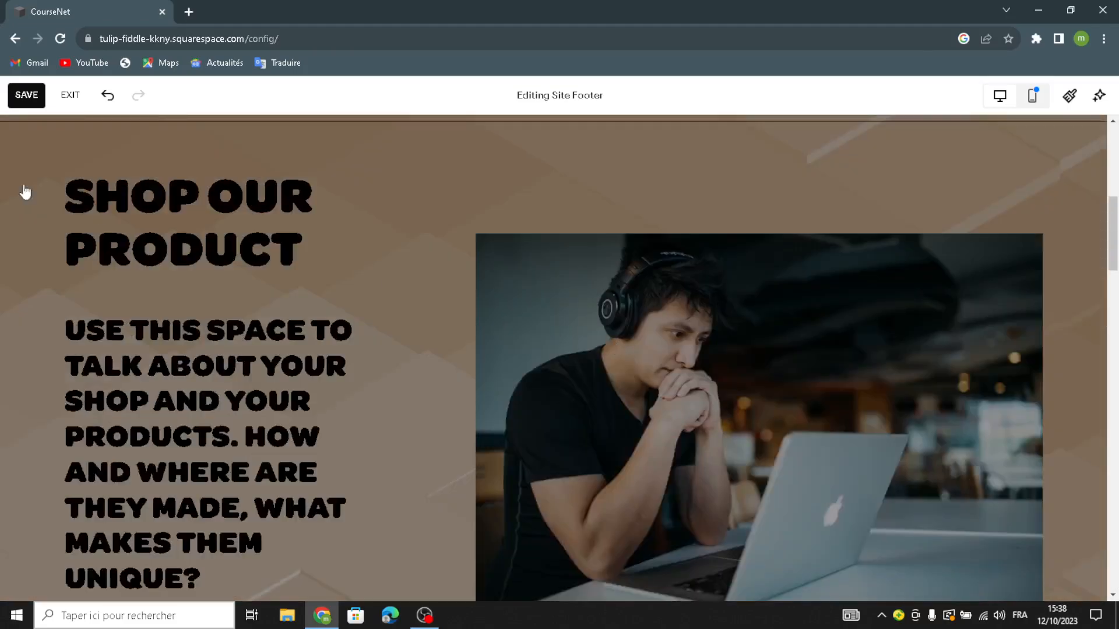
click(68, 95)
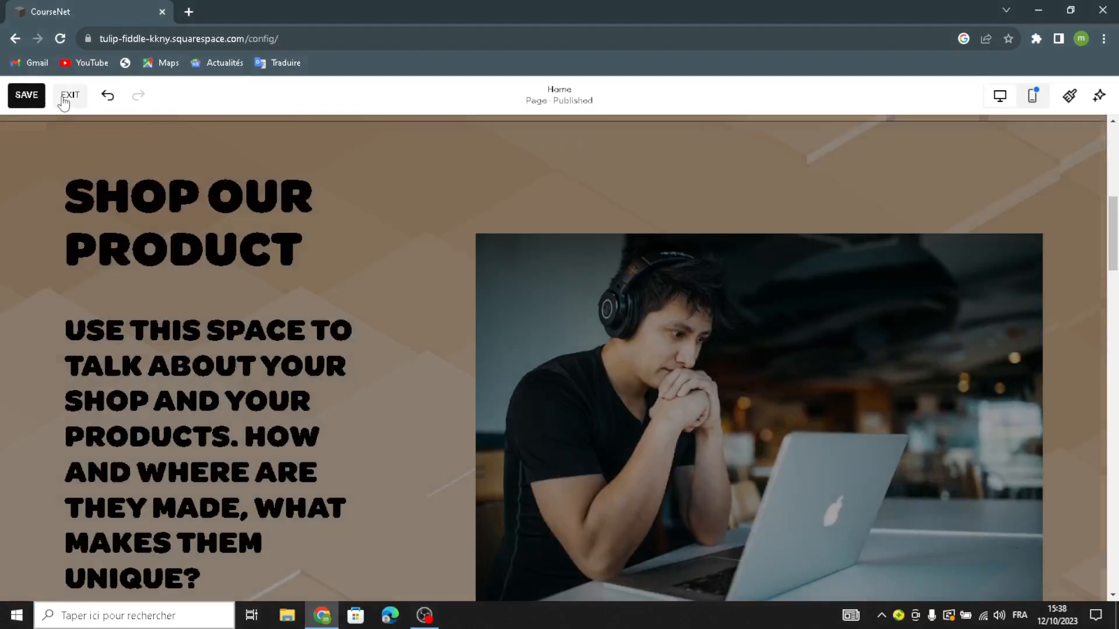
click(68, 95)
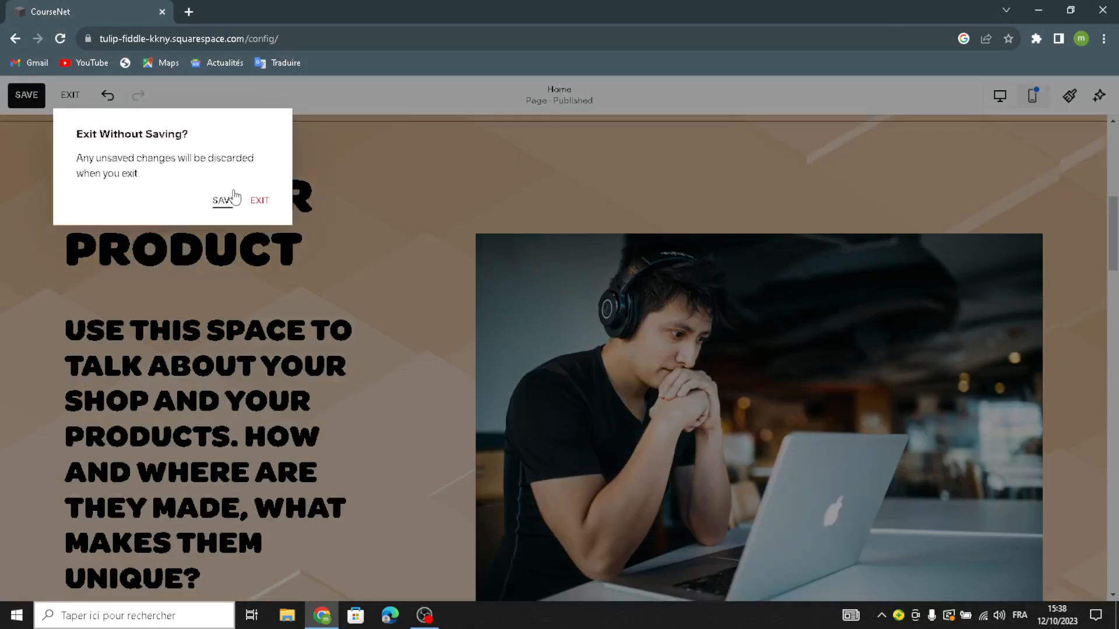
click(222, 200)
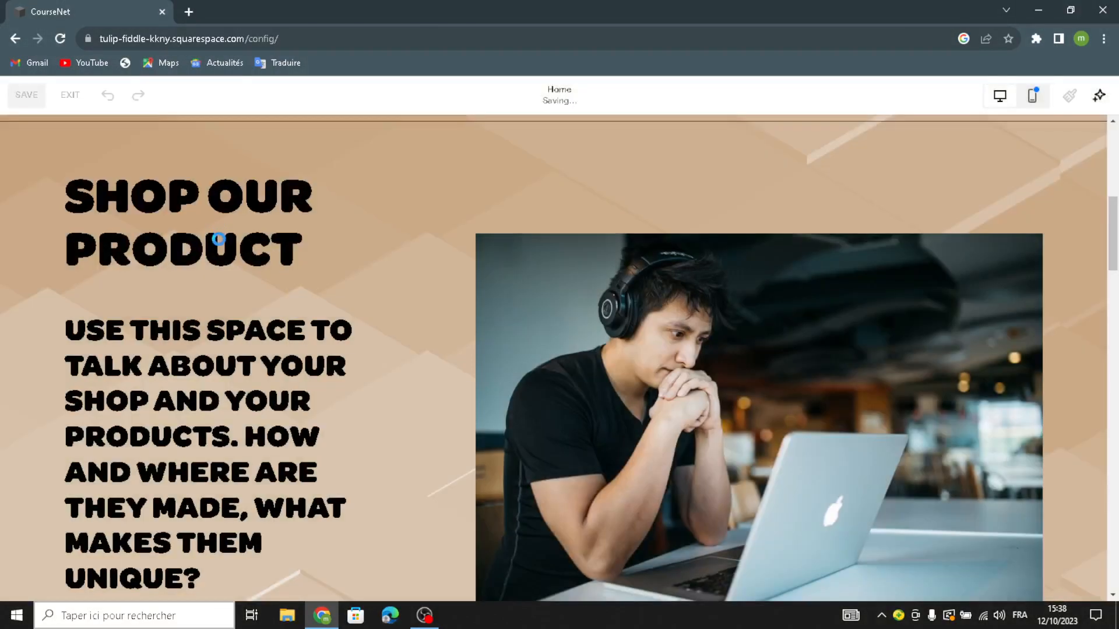